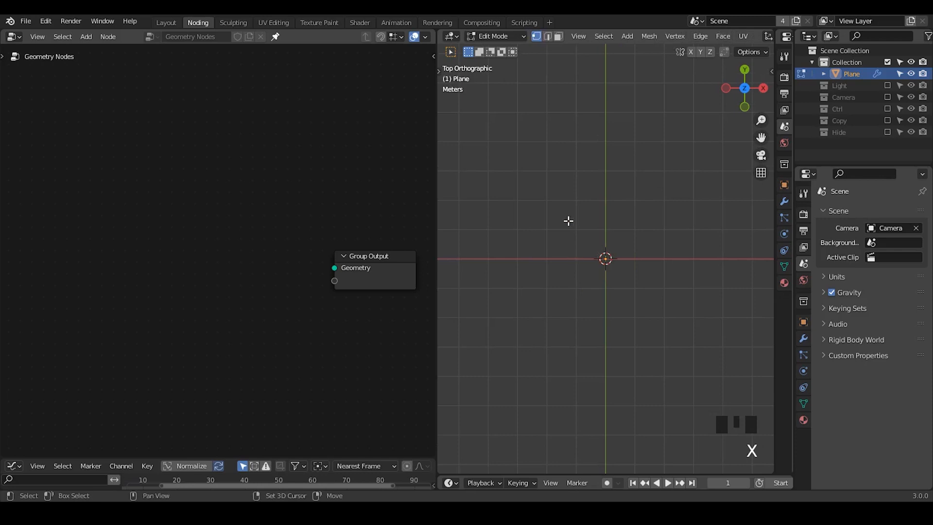
- Add a single vertex at the origin of the empty mesh and move it about 0.7 m along negative X
key(shift+a)
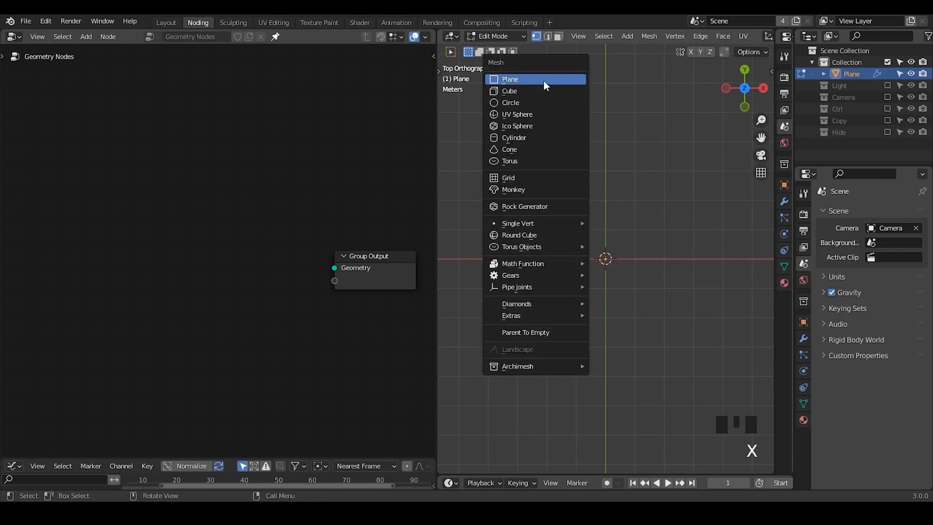
mouse_move(556, 224)
click(602, 223)
key(g)
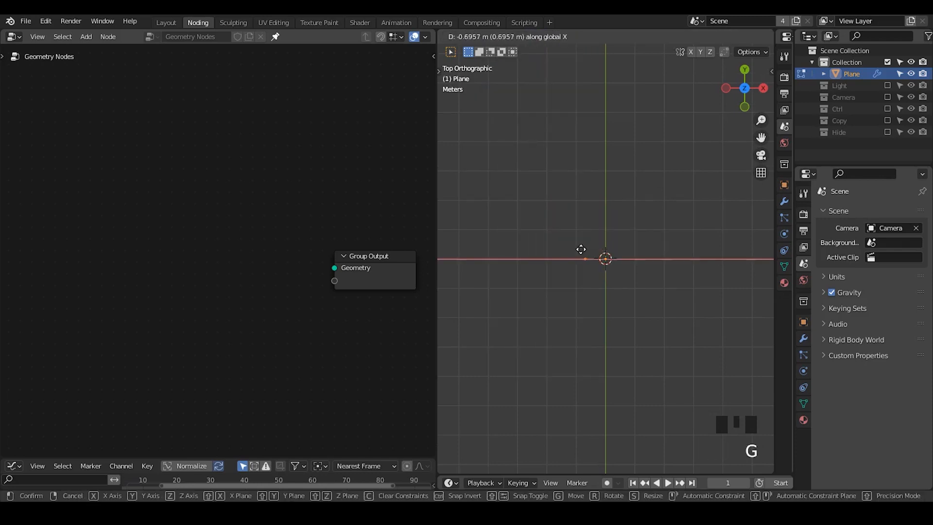
click(581, 247)
- Extrude six more vertices into an open star-like outline arching over the origin, ending on the X axis, and select the whole outline
key(ctrl)
ctrl+shift+right_click(594, 242)
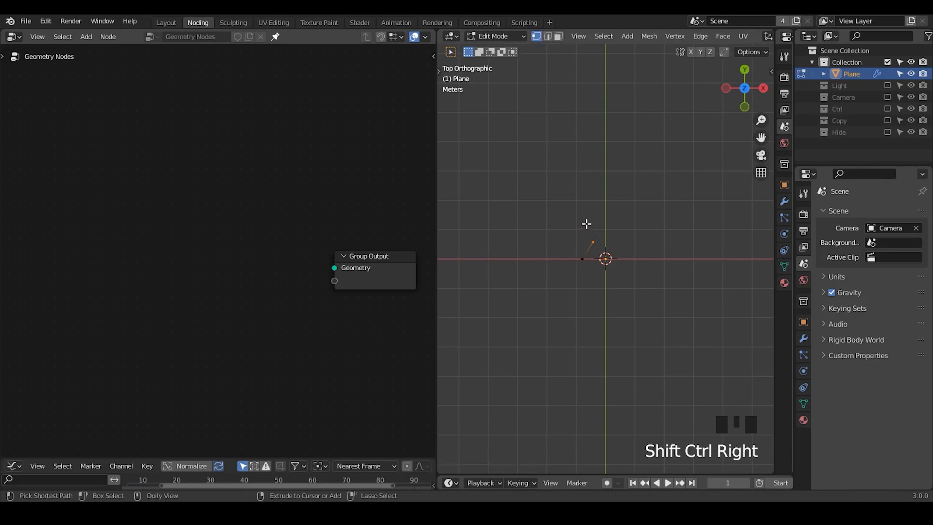
ctrl+shift+right_click(586, 226)
ctrl+shift+right_click(607, 212)
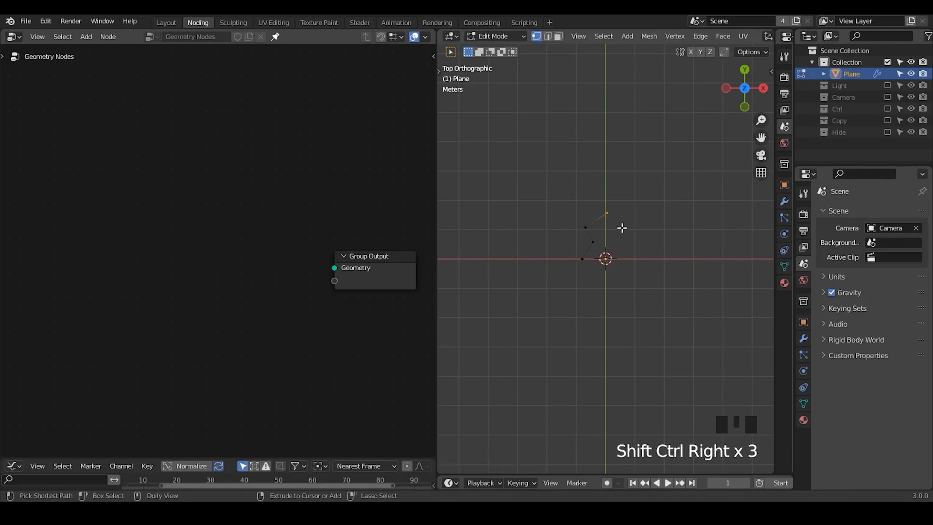
ctrl+shift+right_click(624, 229)
ctrl+shift+right_click(617, 241)
ctrl+shift+right_click(633, 259)
ctrl+middle_drag(646, 319, 643, 282)
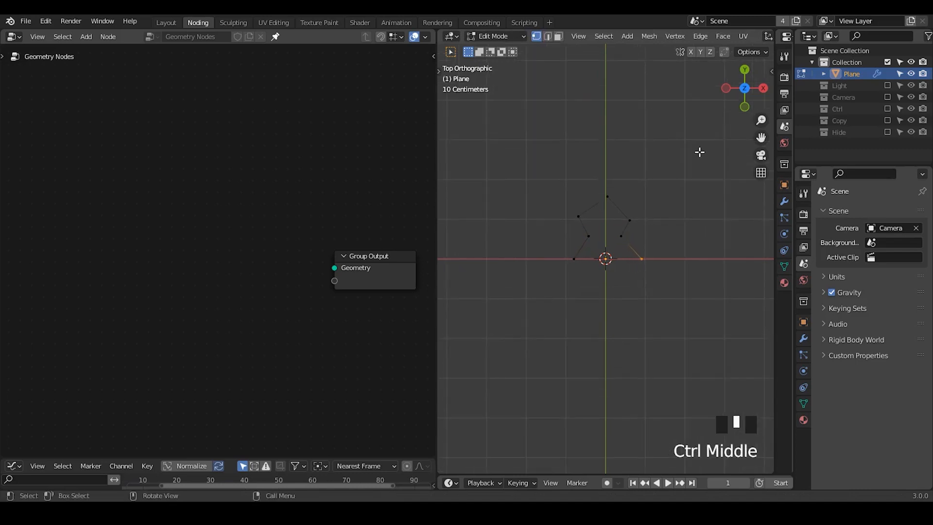
drag(698, 151, 501, 328)
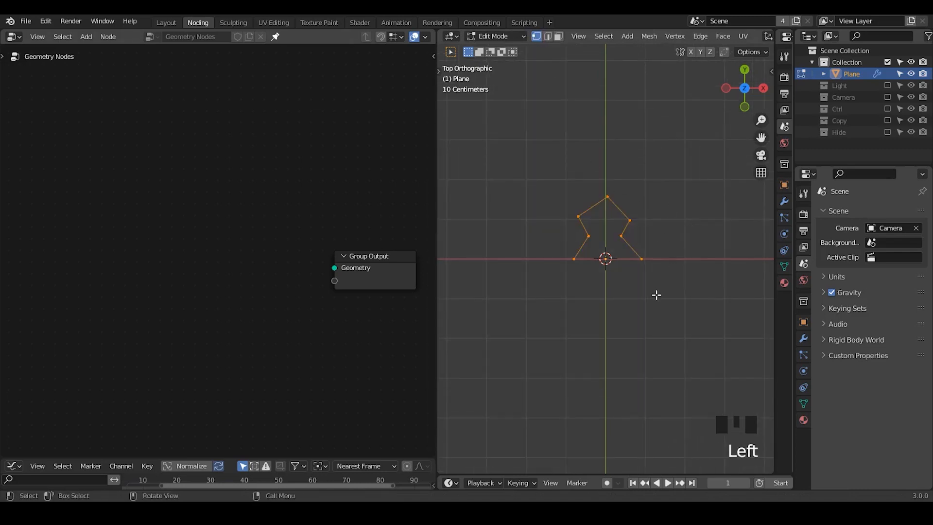
middle_drag(626, 331, 675, 273)
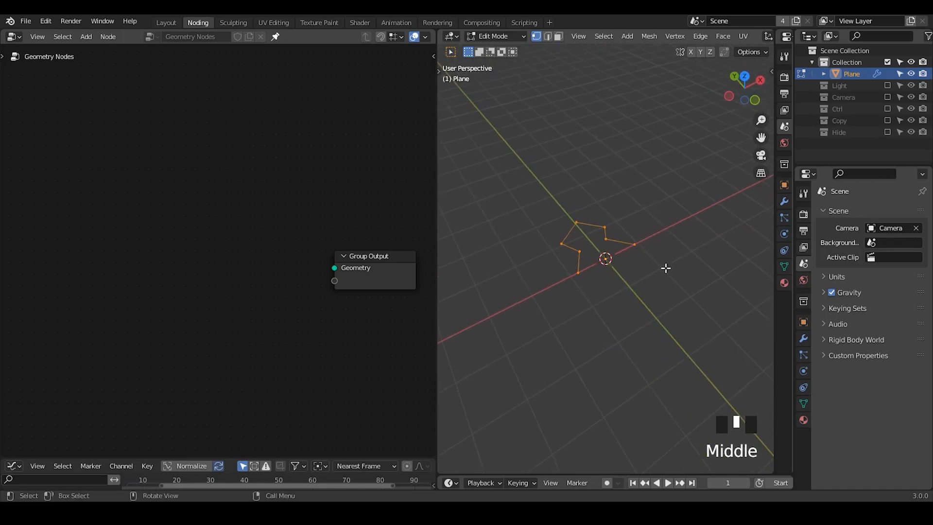
- Delete all vertices of the drawn outline and return to Object Mode
key(x)
click(671, 188)
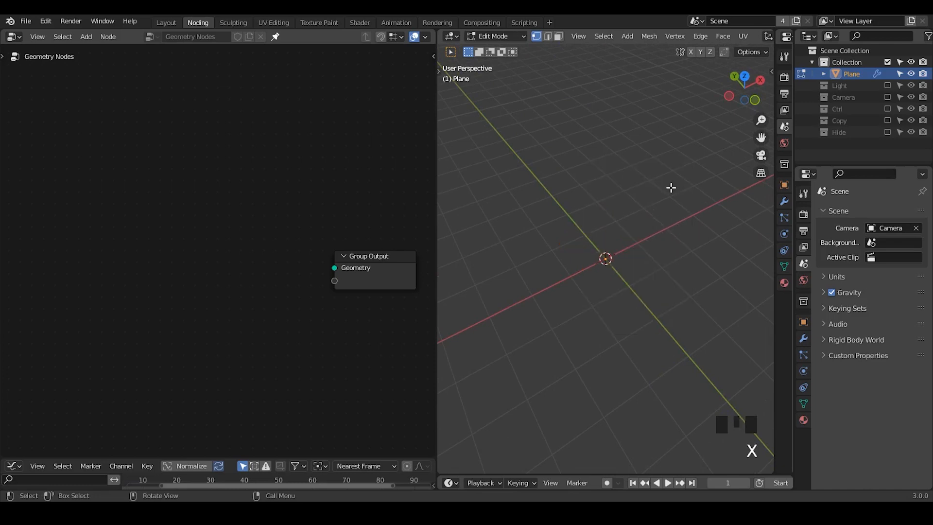
key(Tab)
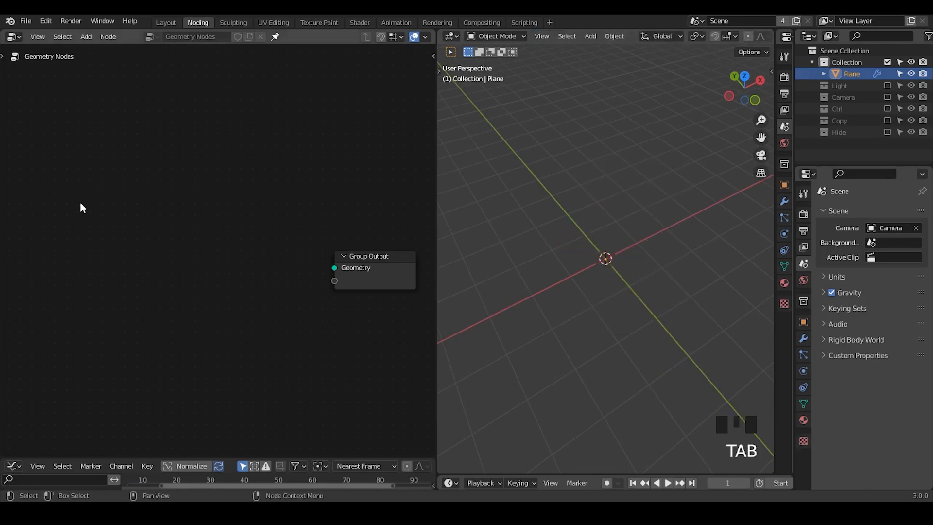
- Add a G_Curve Linear node and connect its Curve output to the Group Output's Geometry input
key(shift+a)
key(s)
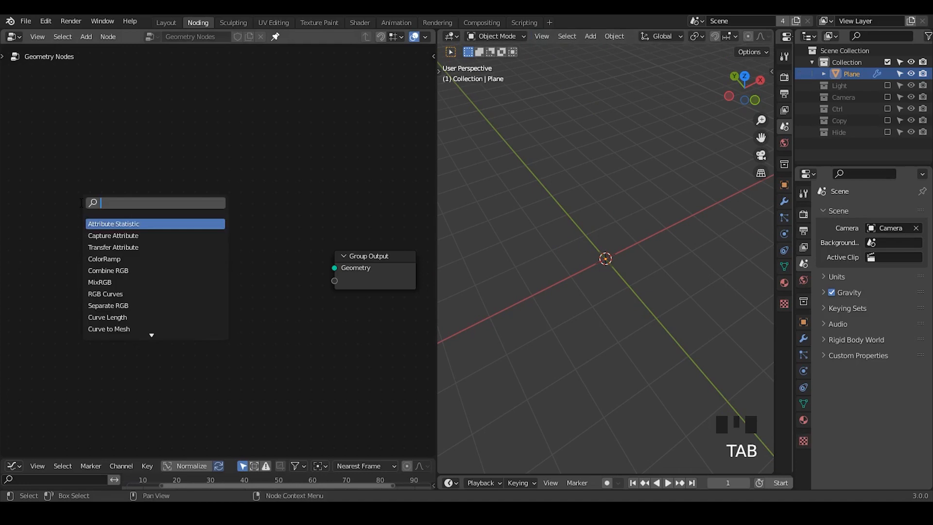
text(curve linear)
key(Return)
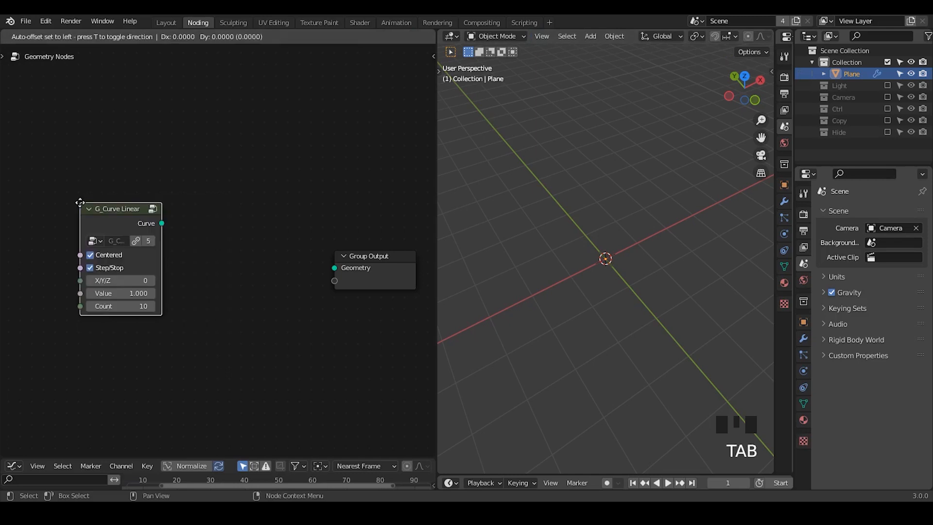
click(74, 144)
alt+shift+click(108, 168)
- Turn off Centered and Step/Stop on the G_Curve Linear node and set its Value to 2.9
click(91, 197)
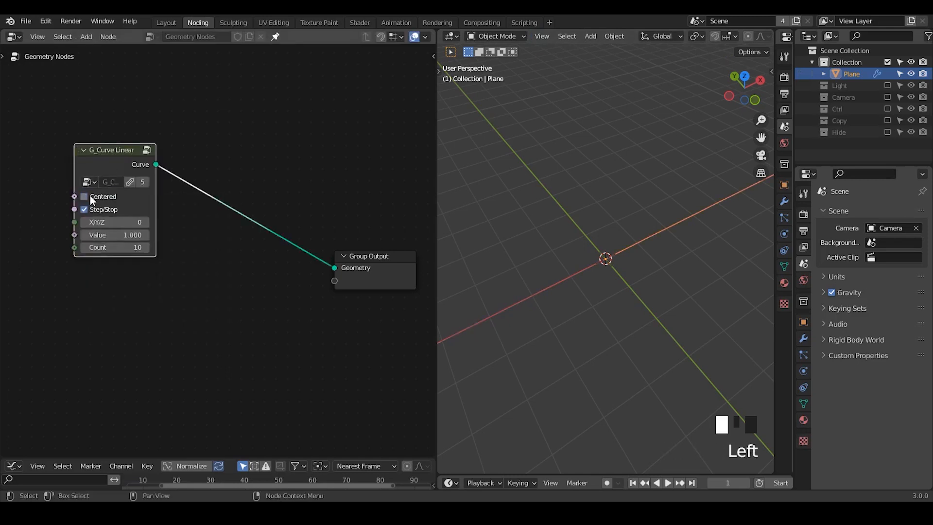
click(103, 209)
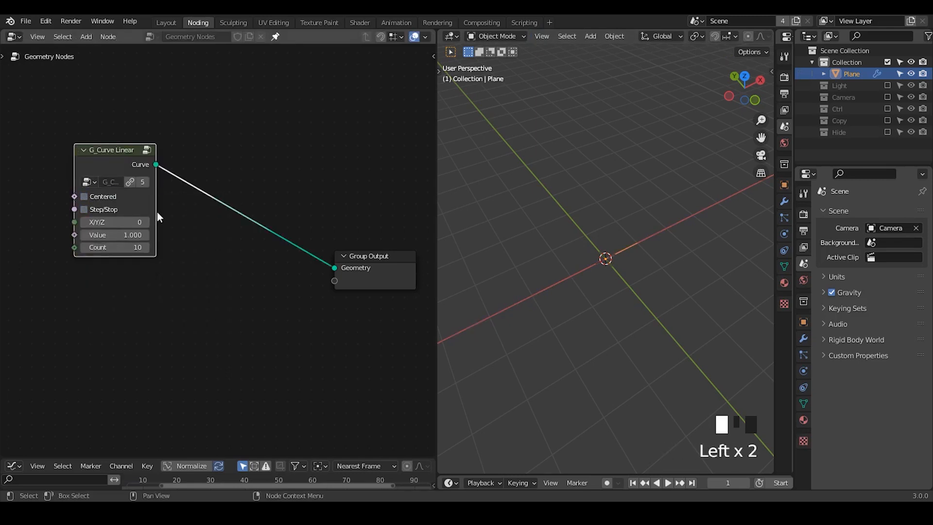
drag(116, 235, 741, 234)
- Insert a G_Bevel Curve node between the G_Curve Linear node and the Group Output
key(shift+a)
text(sbevel)
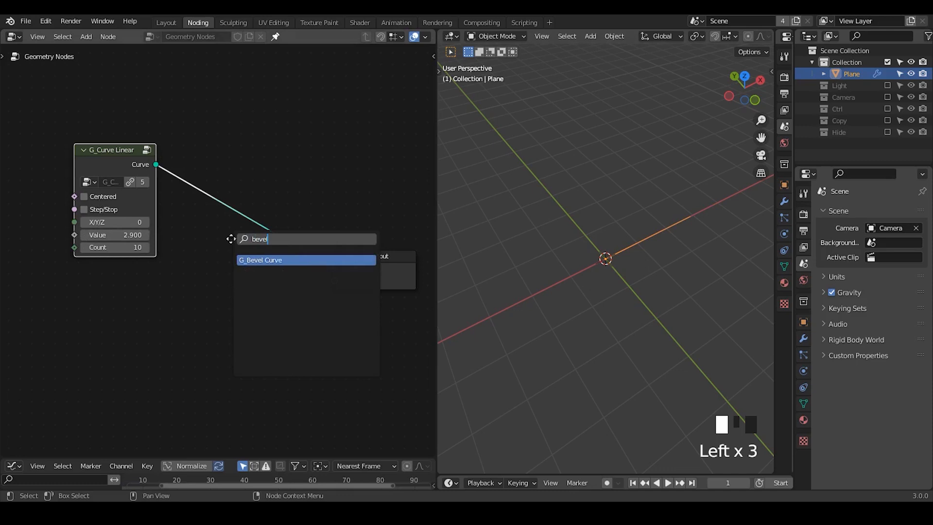
key(Return)
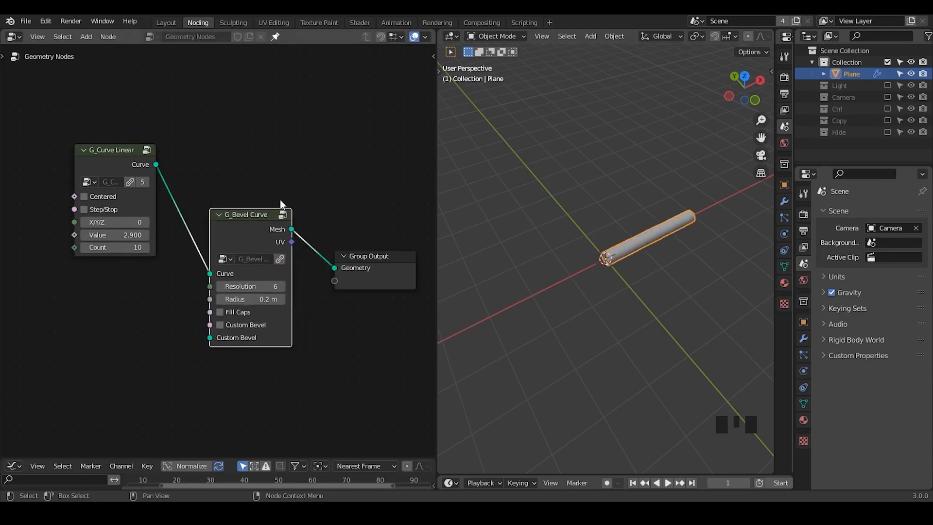
click(280, 272)
- Set the G_Bevel Curve radius to 0.1 m and shift the bevel and output nodes away from the curve node
shift+drag(265, 283, 243, 283)
drag(396, 138, 249, 334)
key(g)
click(345, 298)
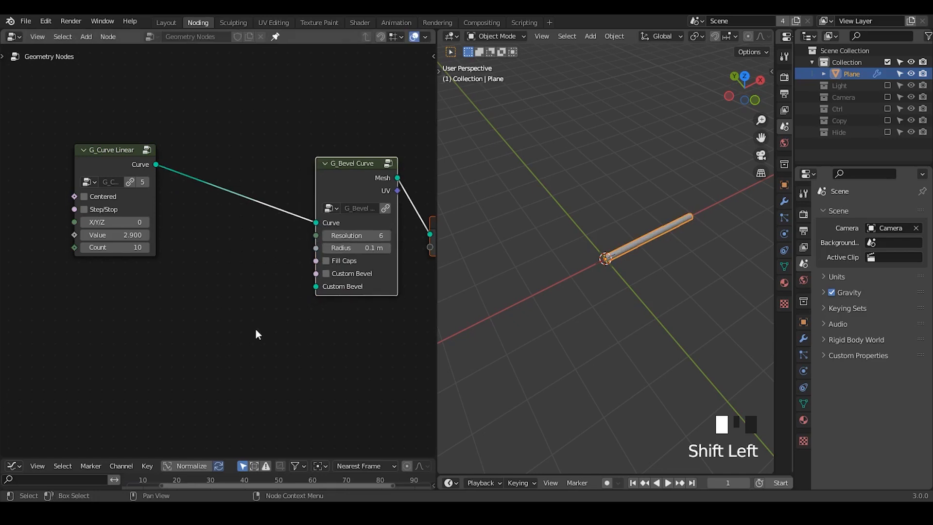
- Insert a Set Position node on the link between the G_Curve Linear and G_Bevel Curve nodes
click(254, 336)
scroll(233, 344, down, 1)
middle_drag(222, 348, 282, 318)
key(shift+a)
text(sset pos)
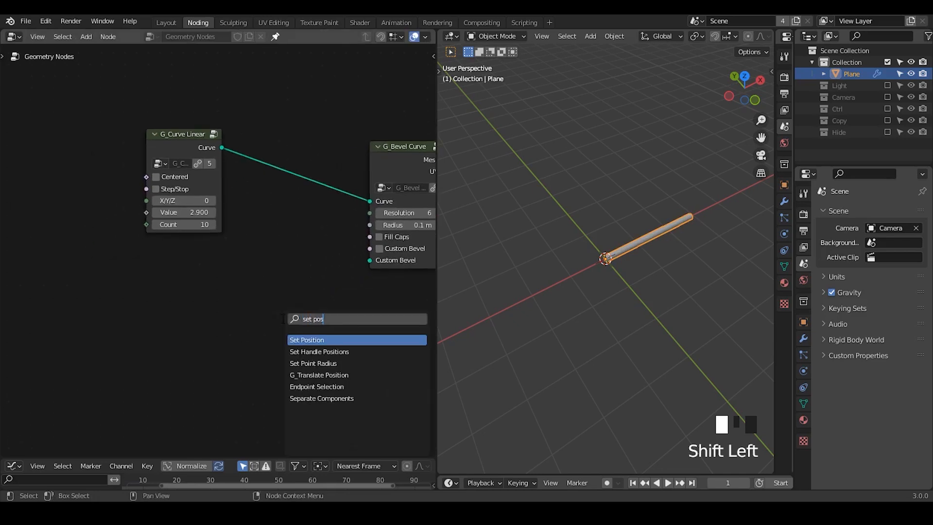
key(Return)
click(279, 135)
key(ctrl+a)
- Move the G_Curve Linear node farther from Set Position and set its Value to 3.142
middle_drag(108, 354, 219, 298)
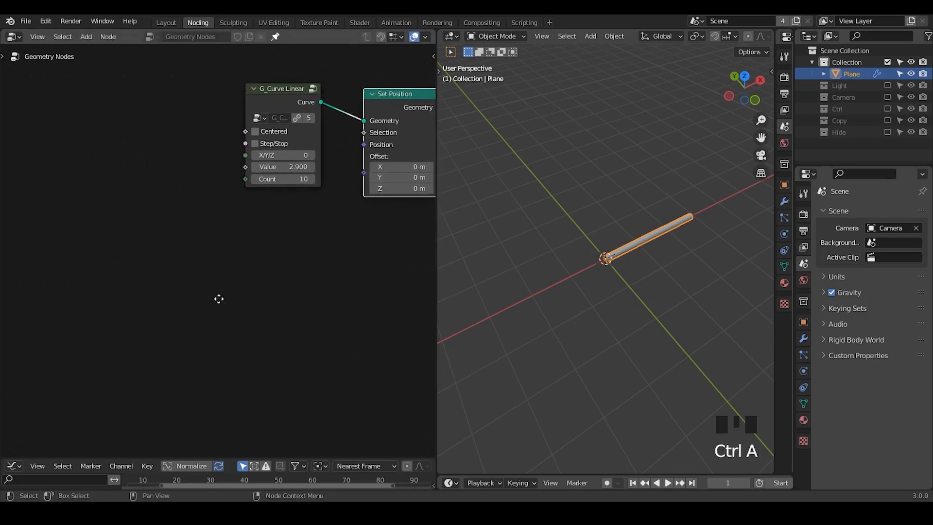
drag(279, 101, 150, 109)
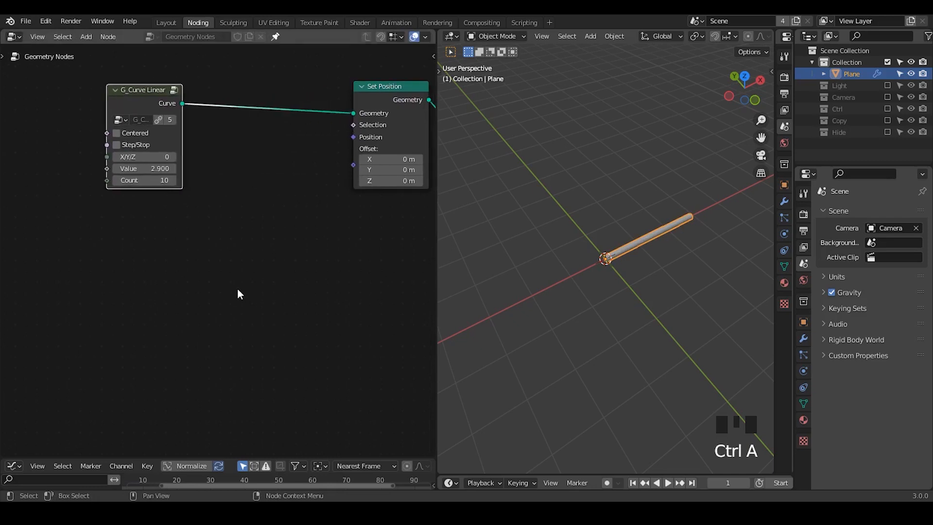
click(155, 167)
click(153, 168)
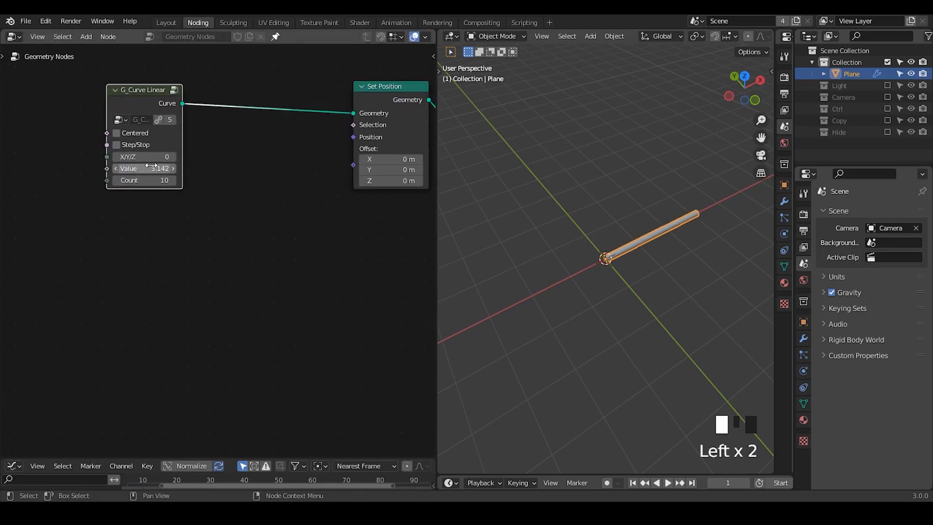
- Add a Position input node below and to the left of the G_Curve Linear node
key(shift+a)
text(s)
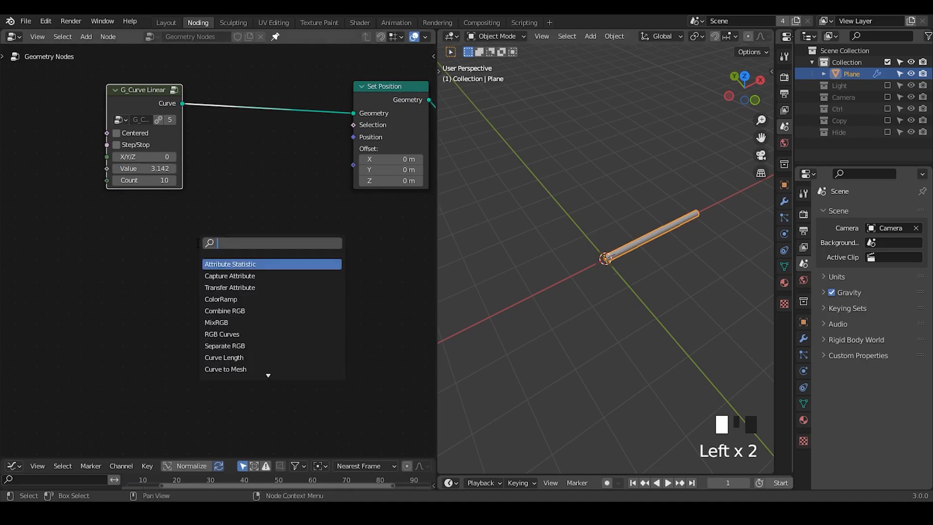
text(position)
key(Return)
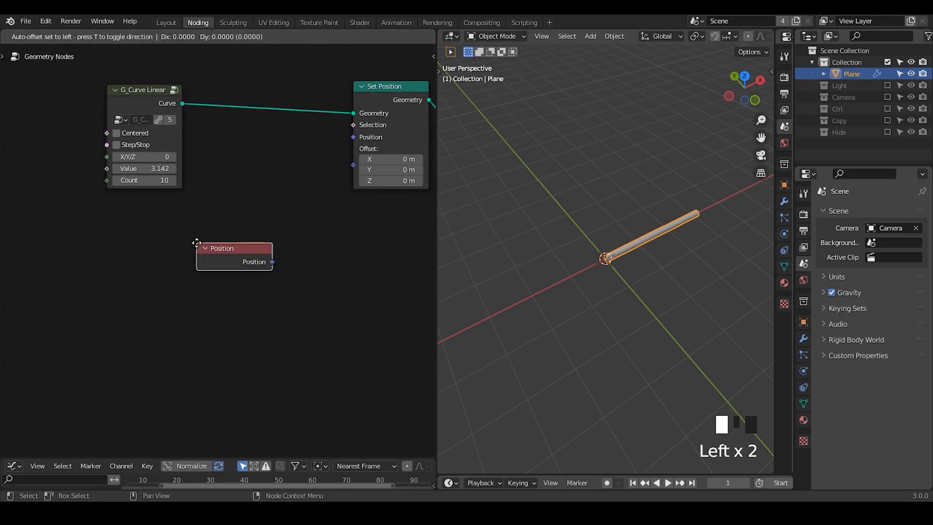
click(29, 269)
- Add a Separate XYZ node and connect the Position output to its Vector input
key(shift+a)
text(sseparate)
key(Down)
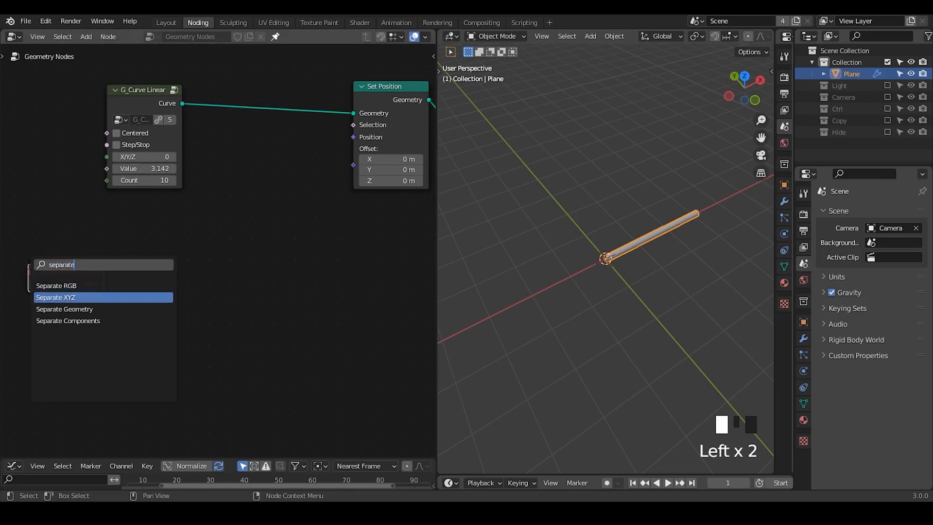
key(Return)
click(144, 232)
alt+right_drag(74, 274, 164, 296)
drag(189, 259, 175, 268)
- Add a Combine XYZ node and connect its Vector output to the Set Position node's Offset
key(shift+a)
text(scombine)
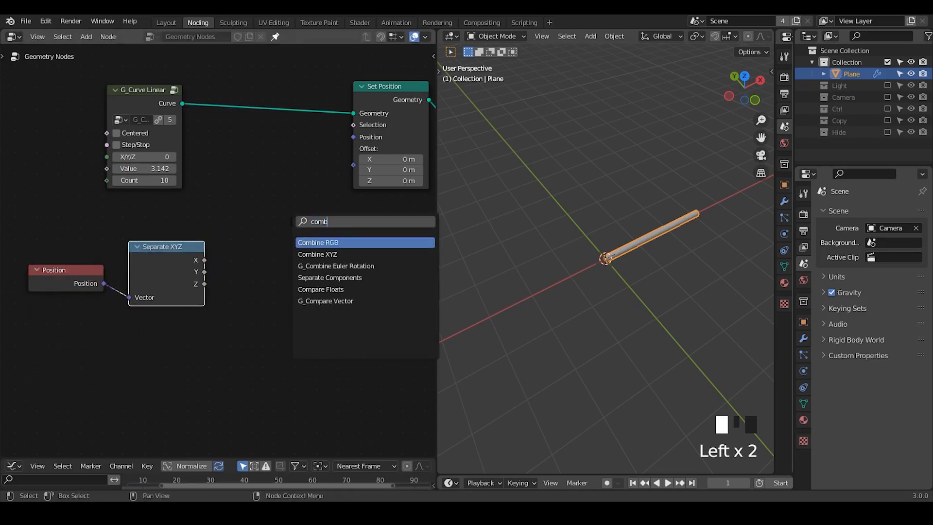
key(Return)
click(331, 238)
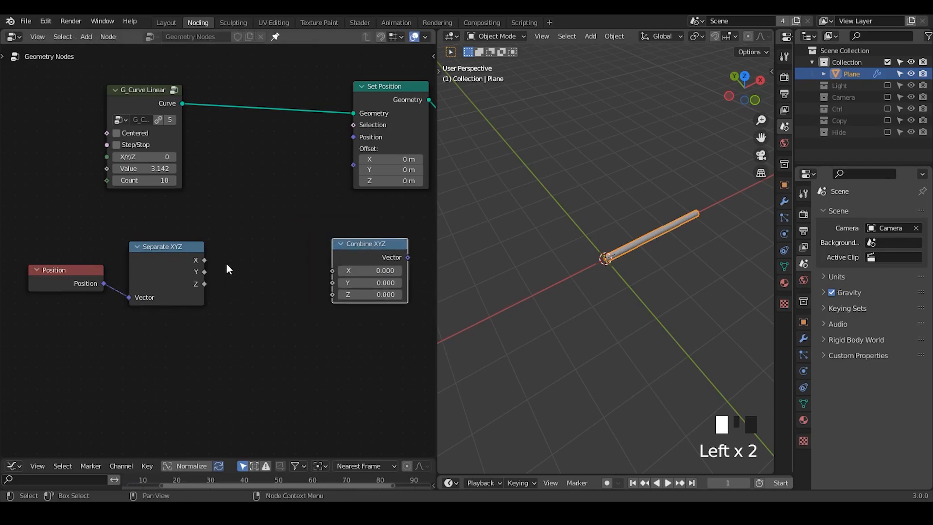
drag(400, 251, 355, 166)
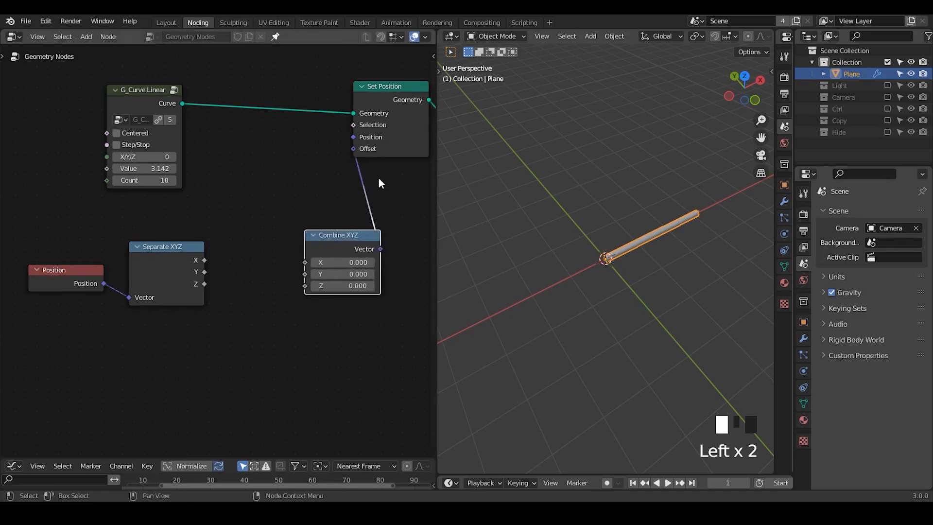
key(shift+alt+q)
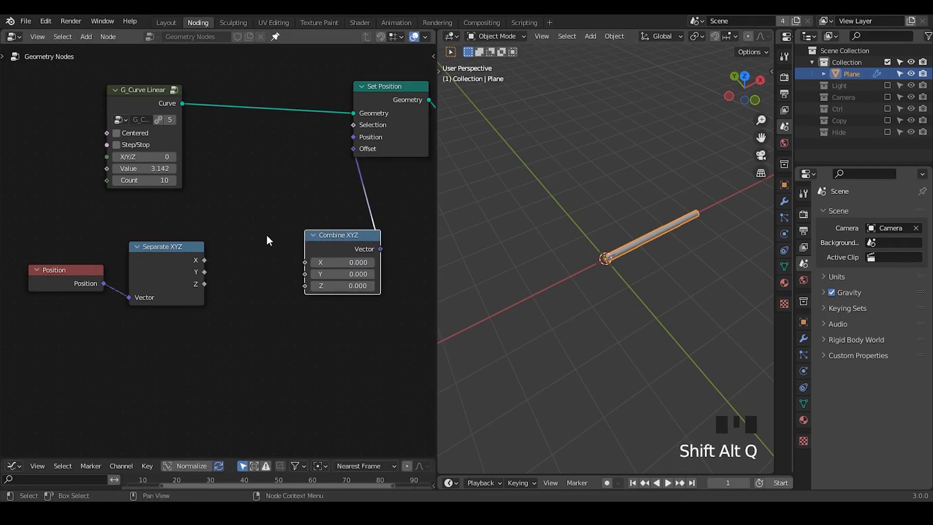
- Add a Math node near Combine XYZ and set its operation to Sine
key(ctrl+a)
text(add)
key(Return)
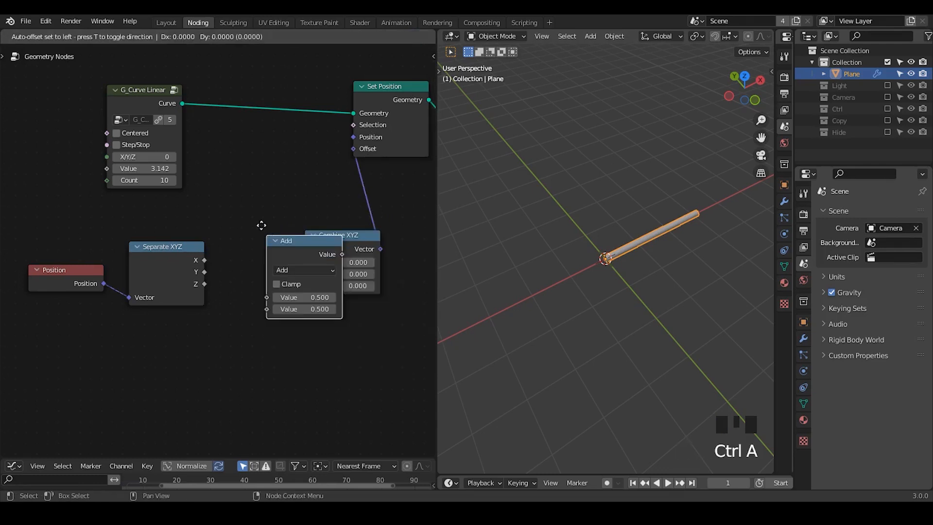
click(262, 192)
click(297, 218)
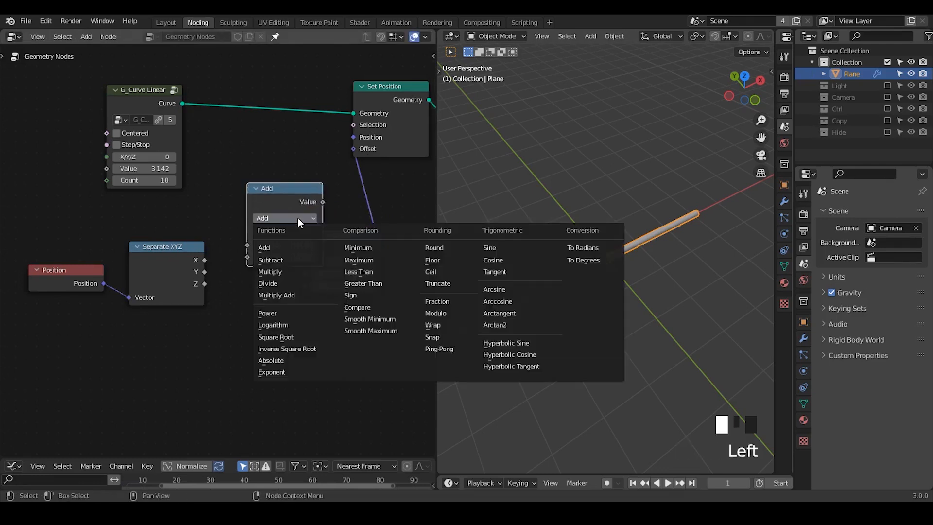
click(508, 249)
- Make room by widening the node editor, shifting Position and Separate XYZ left, and placing the Sine node below Combine XYZ
middle_drag(244, 287, 289, 241)
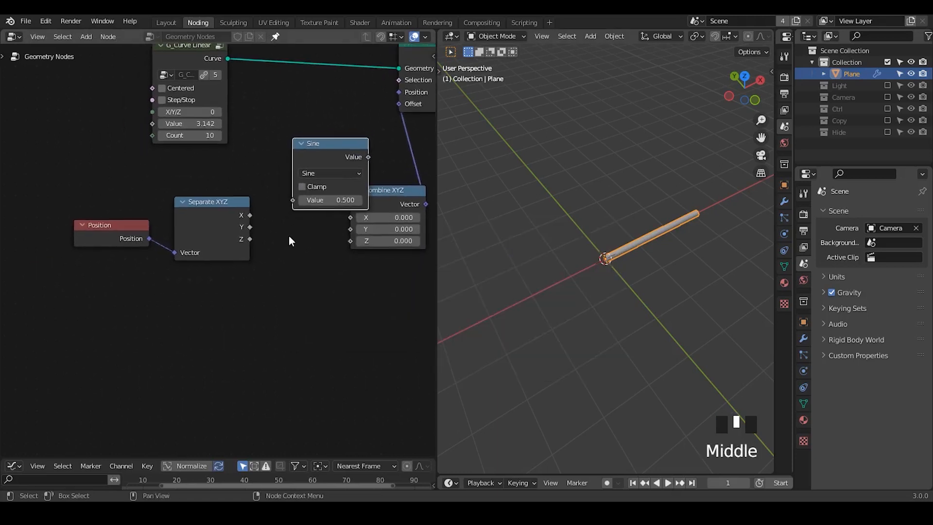
drag(289, 242, 24, 316)
key(g)
click(191, 265)
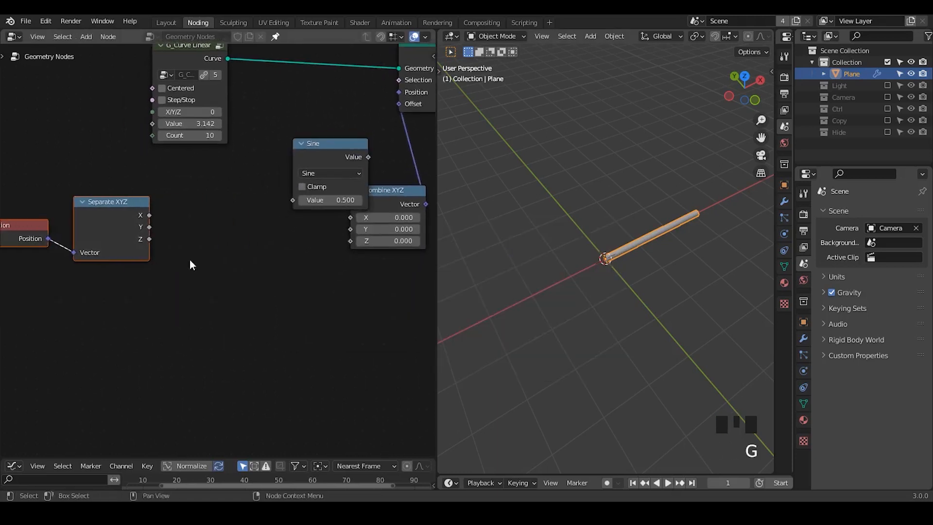
drag(436, 176, 526, 174)
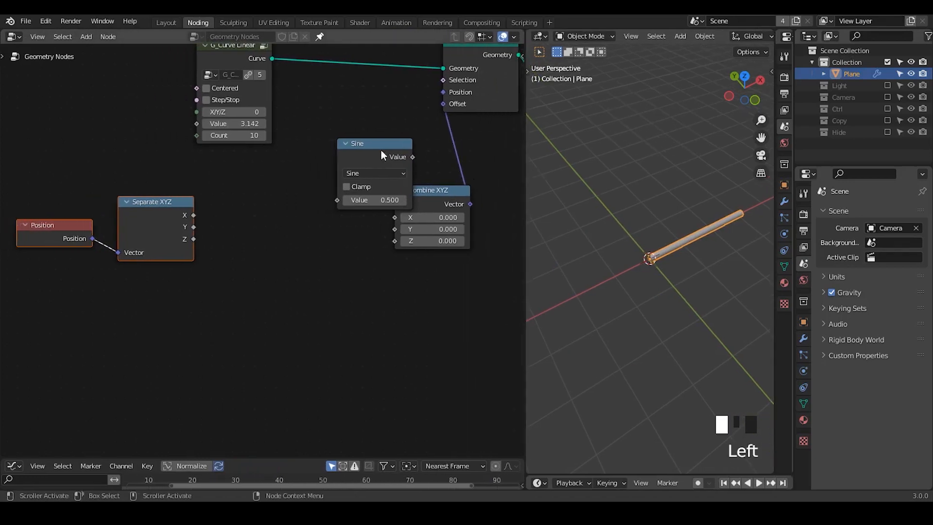
drag(381, 149, 351, 288)
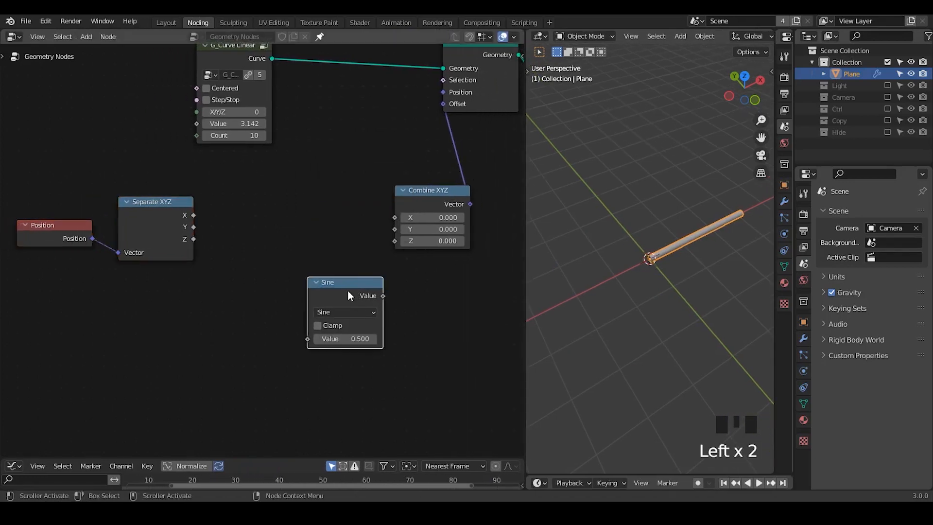
- Duplicate the Sine node as a Multiply node, placing one Multiply before Sine and another after it with a gap before Sine
key(shift+d)
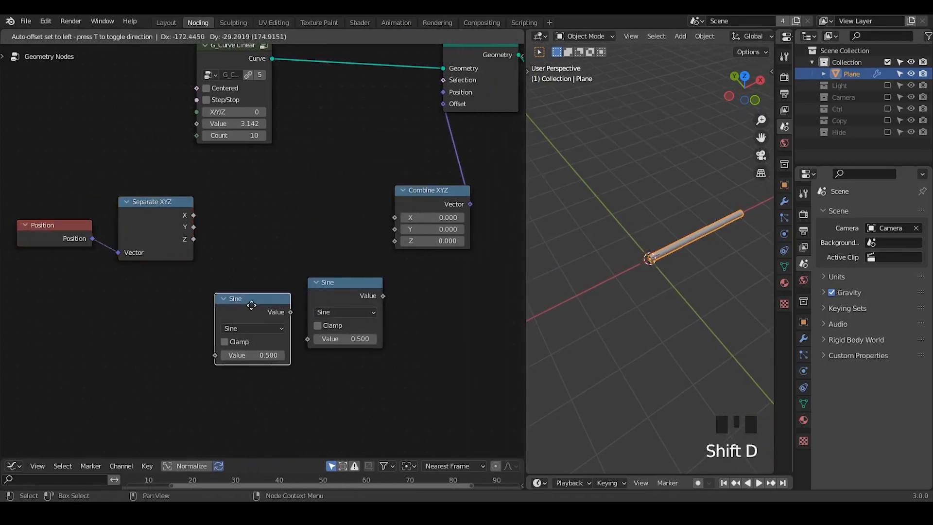
click(262, 352)
click(246, 323)
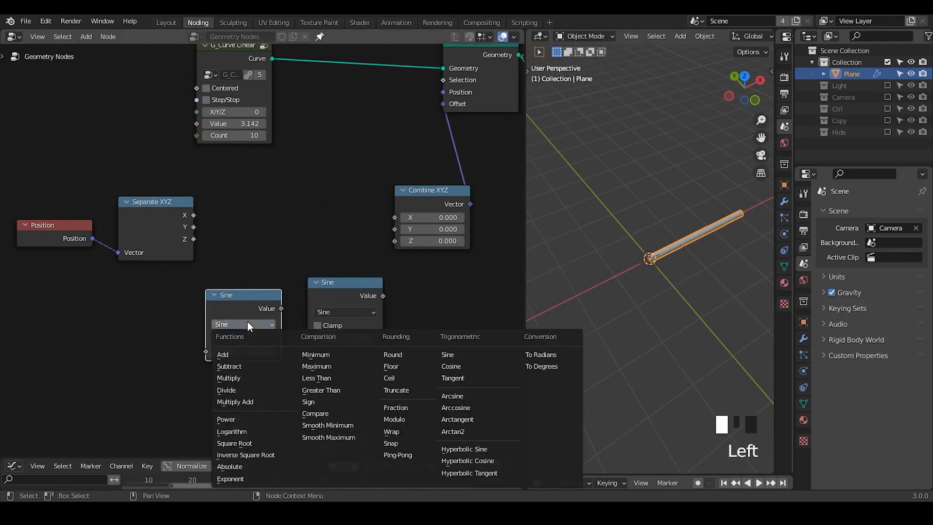
click(255, 374)
key(shift+d)
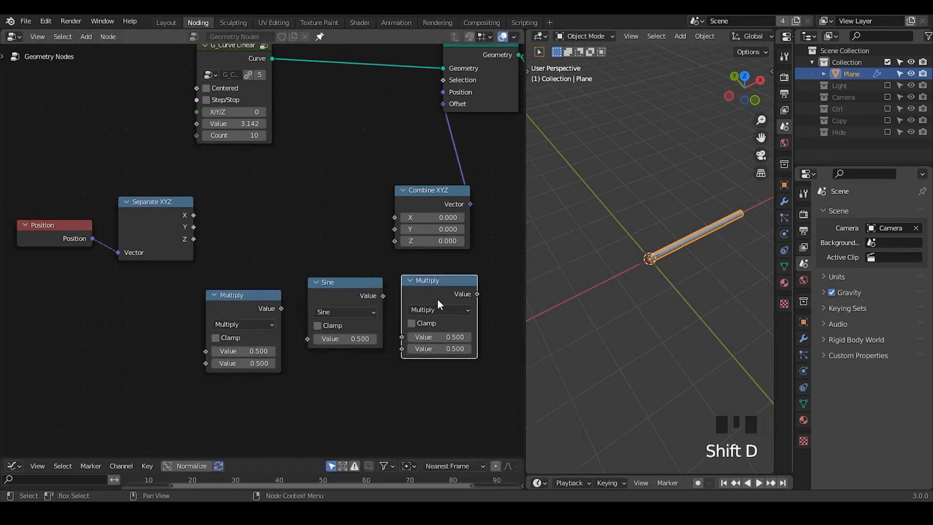
click(437, 299)
middle_drag(391, 381, 353, 349)
drag(209, 278, 115, 284)
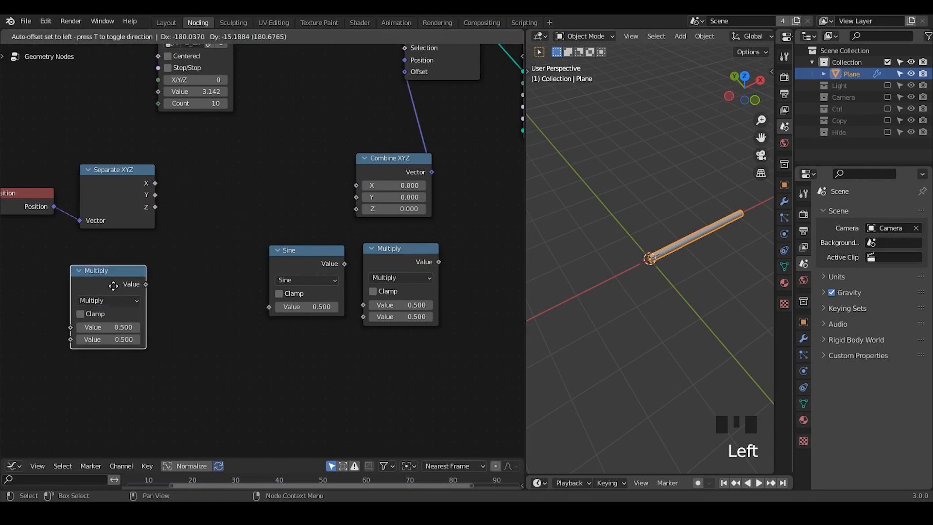
- Duplicate the first Multiply node into the gap before Sine and change its operation to Add
key(shift+d)
click(221, 281)
click(215, 298)
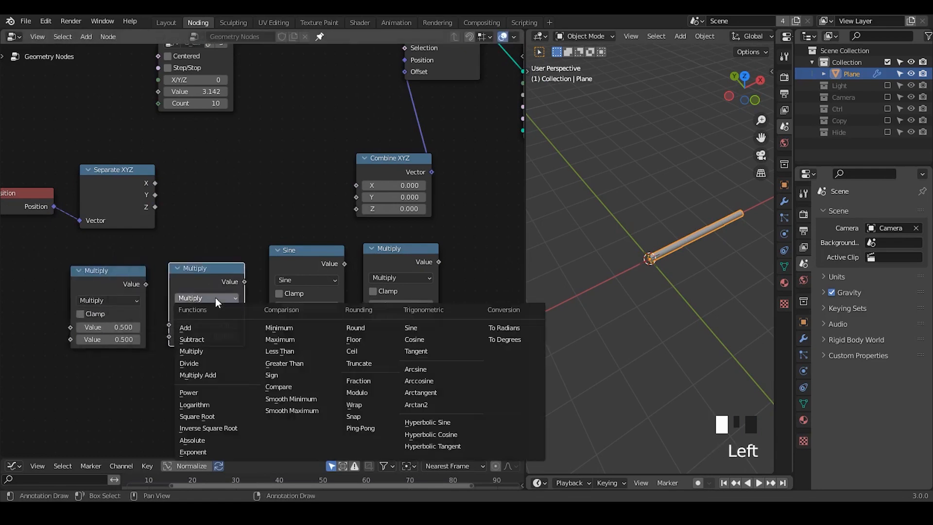
click(232, 324)
drag(476, 261, 80, 385)
middle_drag(208, 205, 218, 203)
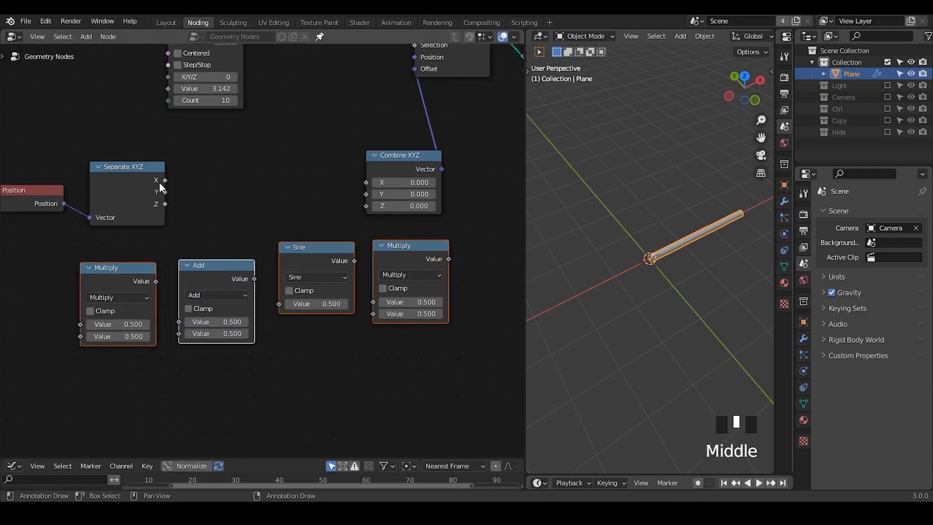
- Delete the Sine, Add and two Multiply math nodes below Separate XYZ and Combine XYZ
drag(165, 181, 369, 190)
drag(445, 270, 94, 395)
key(x)
- Search for "sin" and place a G_Sin Function node between Separate XYZ and Combine XYZ
key(ctrl+a)
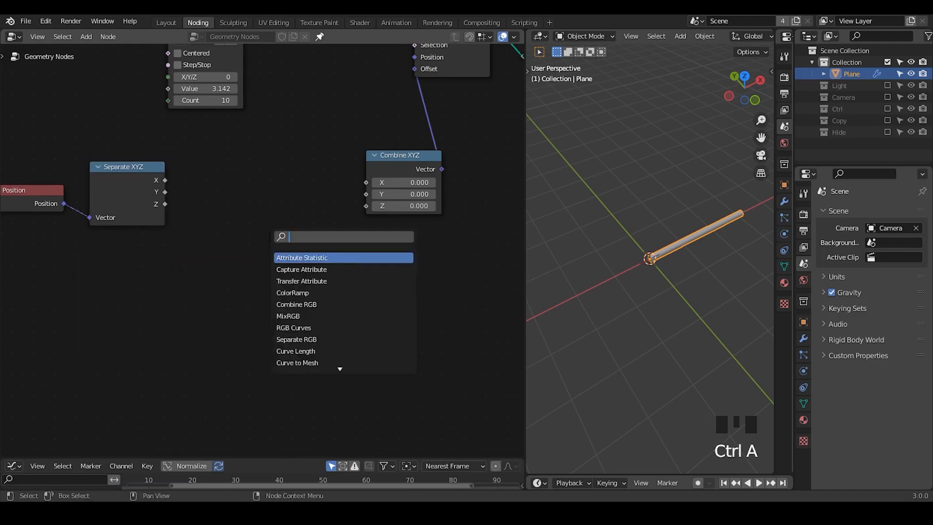
text(sin func)
key(Return)
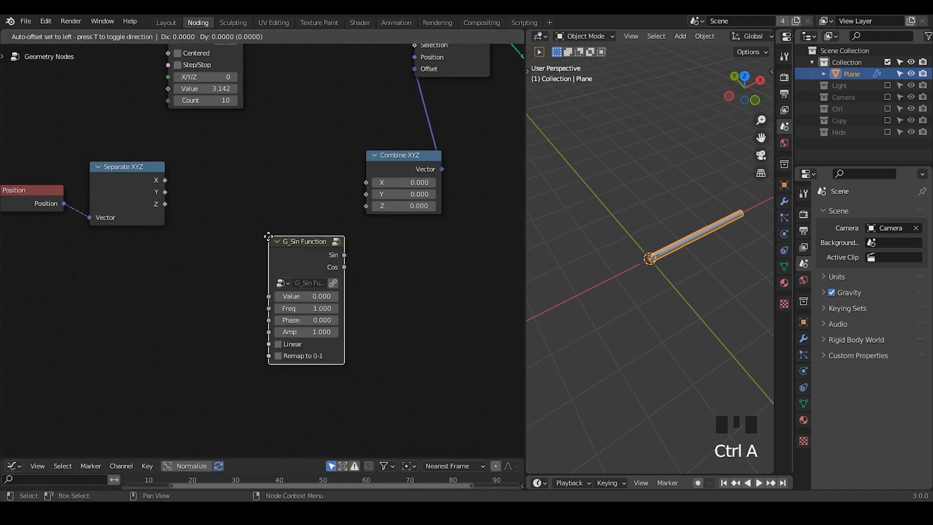
click(252, 131)
- Connect Separate XYZ's X to the G_Sin Function's Value, and its Sin output to Combine XYZ's Y
drag(165, 180, 248, 193)
drag(265, 157, 229, 161)
drag(287, 155, 367, 195)
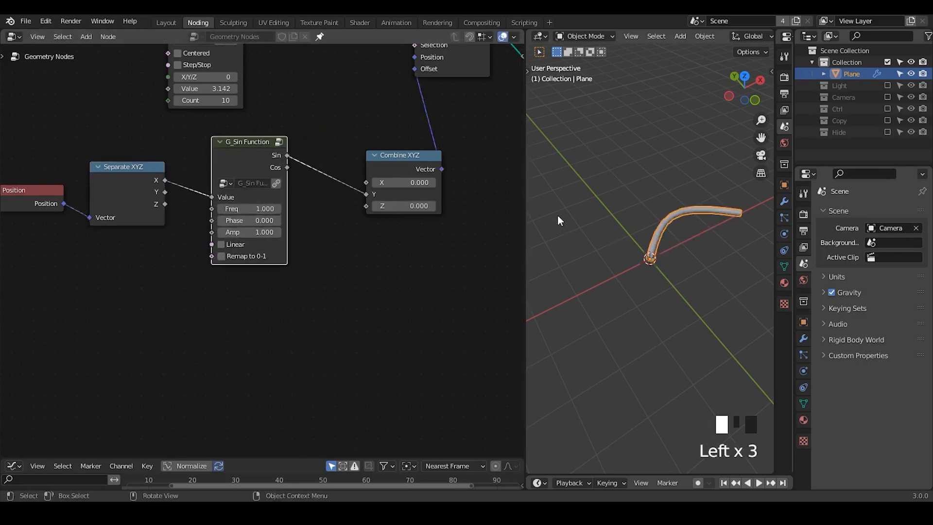
- Widen the 3D viewport and set the G_Sin Function node's Freq to 2
drag(527, 208, 485, 209)
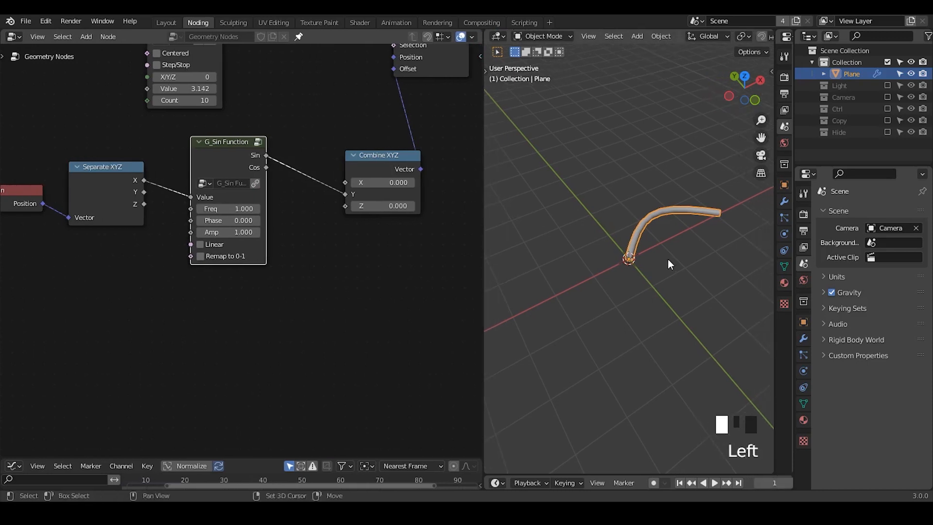
shift+middle_drag(668, 258, 648, 300)
drag(233, 209, 312, 231)
shift+middle_drag(653, 243, 617, 267)
- Annotate 2π beside the G_Sin Function node
middle_drag(296, 249, 296, 272)
mouse_move(290, 281)
mouse_down()
mouse_move(286, 302)
mouse_move(333, 294)
mouse_up()
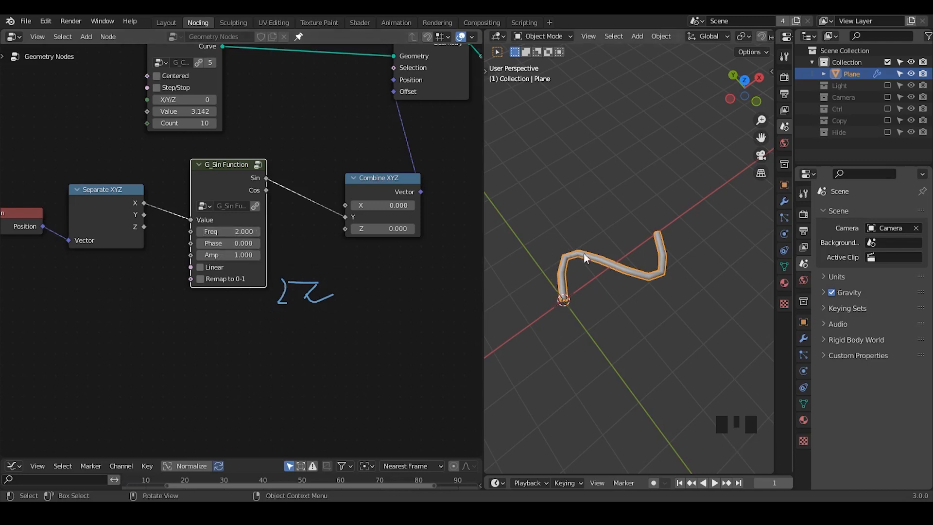
middle_drag(672, 273, 655, 303)
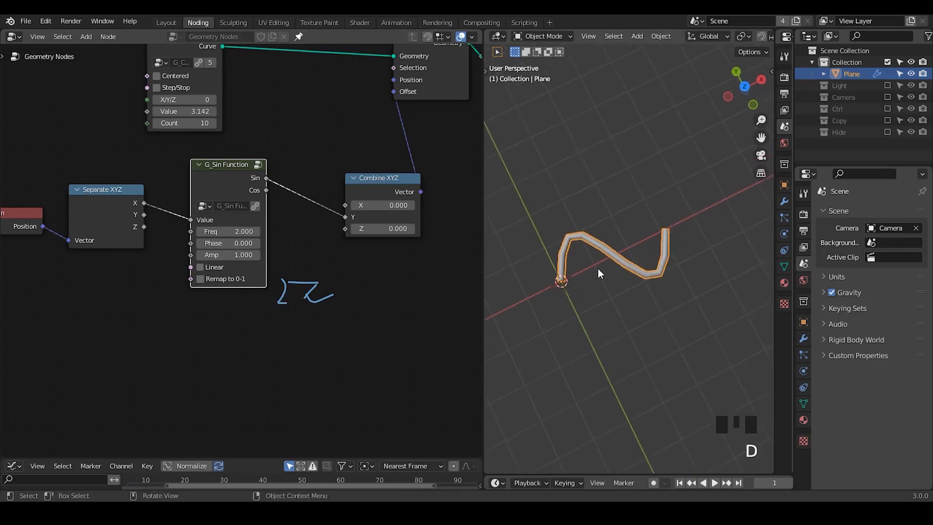
- Try a Freq of 4 on the G_Sin Function node and undo the change
click(215, 233)
text(4)
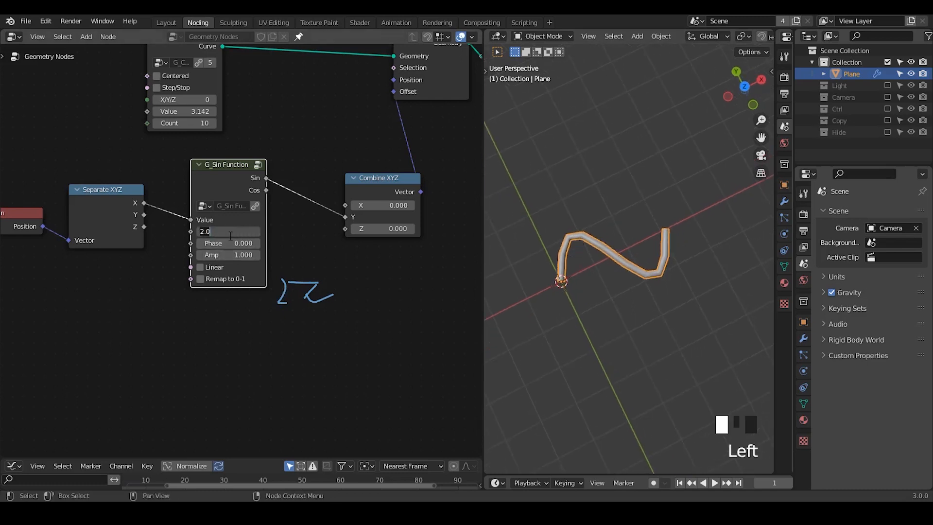
key(Return)
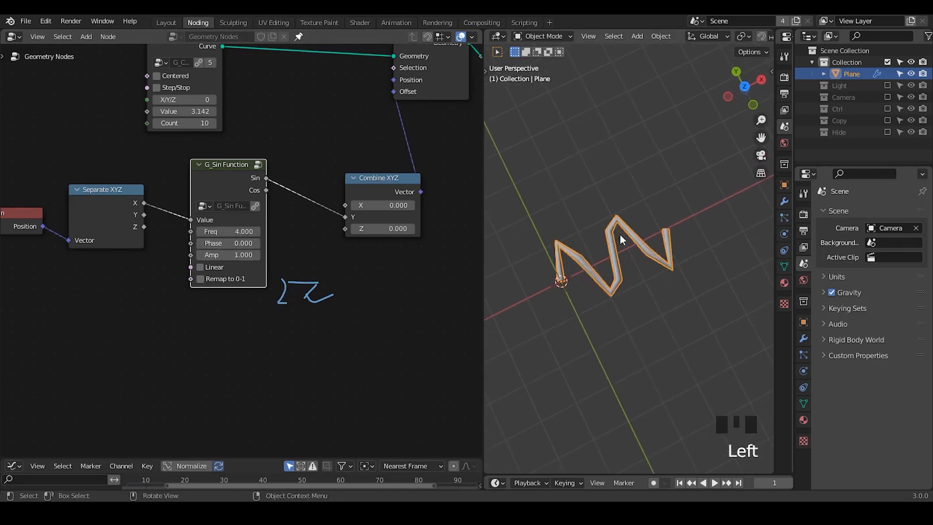
key(ctrl+z)
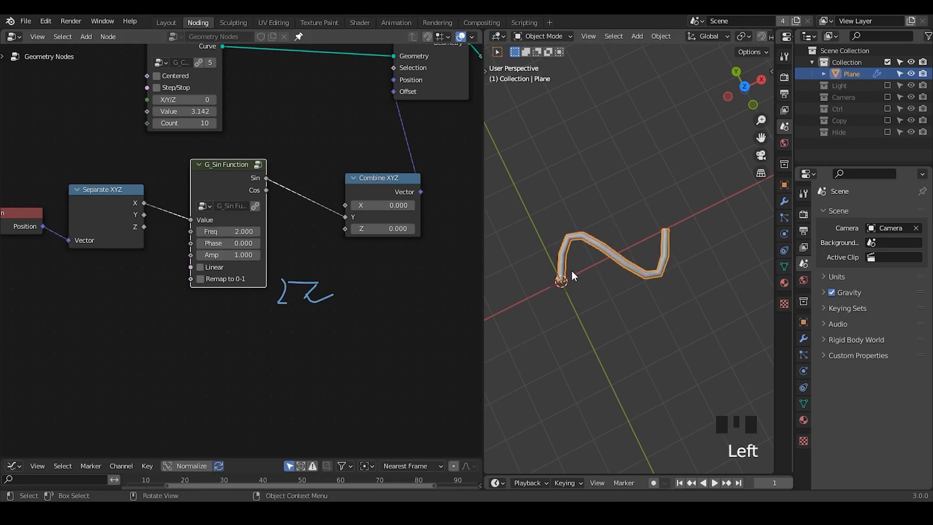
- Duplicate the G_Sin Function node above the lowered original and connect Separate XYZ's X to the duplicate's Value
right_drag(322, 272, 250, 325)
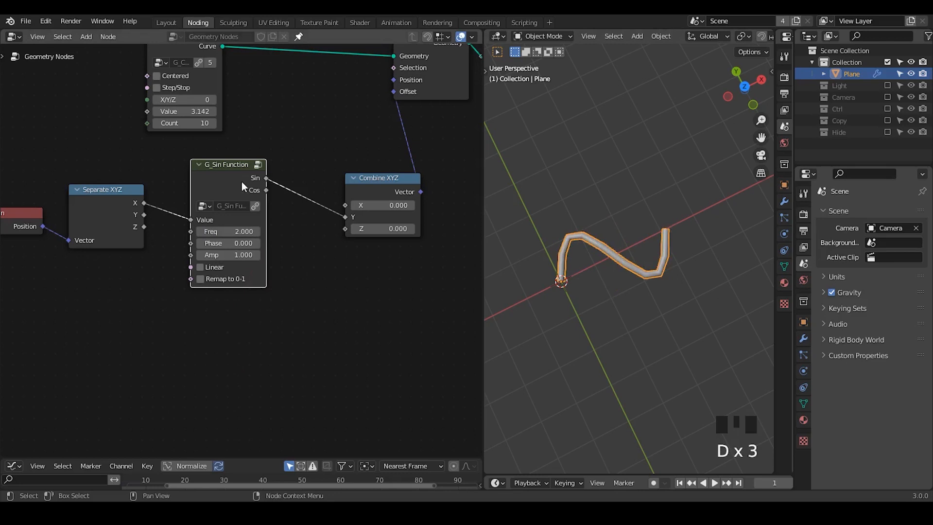
drag(242, 183, 253, 271)
key(shift+d)
click(255, 150)
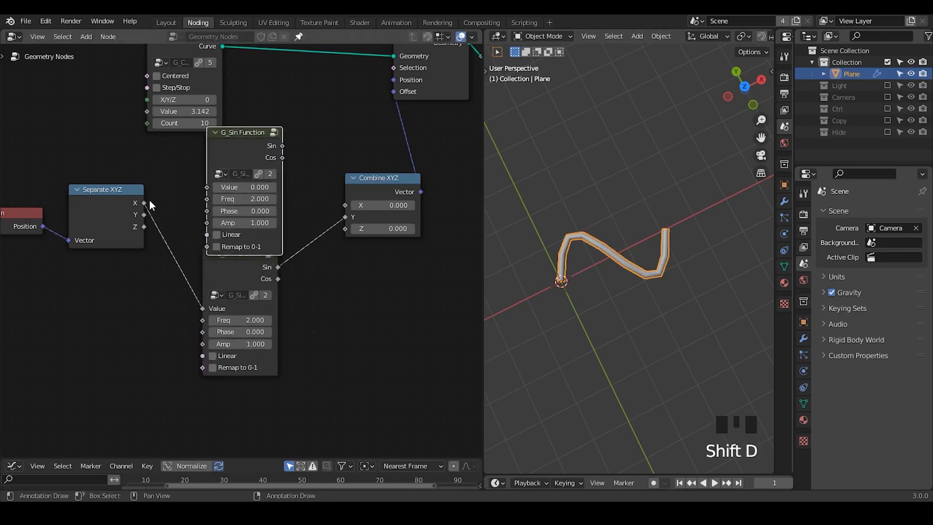
drag(149, 201, 208, 189)
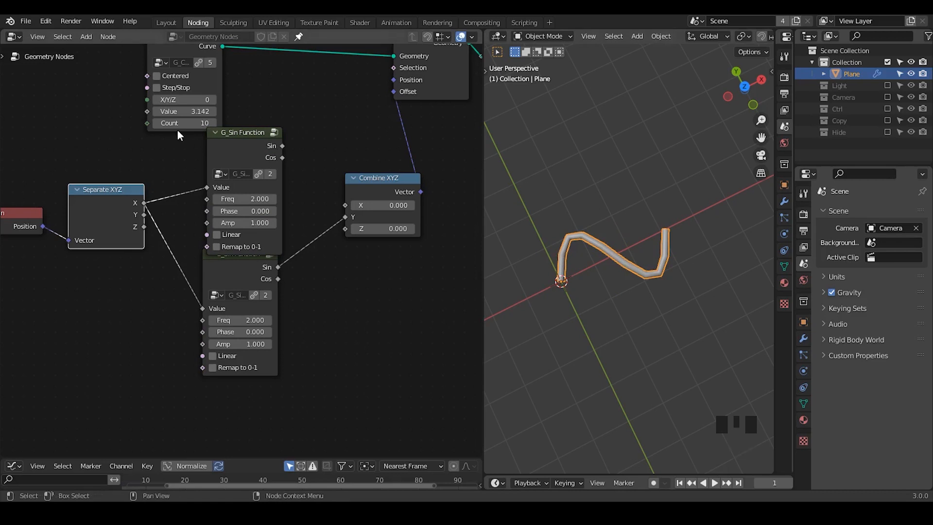
- Annotate the curve in the viewport with arrows marking the alternating displacement directions
key(d)
drag(561, 256, 537, 265)
drag(534, 259, 550, 266)
mouse_move(600, 244)
mouse_down()
mouse_move(634, 229)
mouse_move(599, 284)
mouse_move(618, 289)
mouse_up()
drag(660, 252, 682, 241)
drag(675, 235, 677, 257)
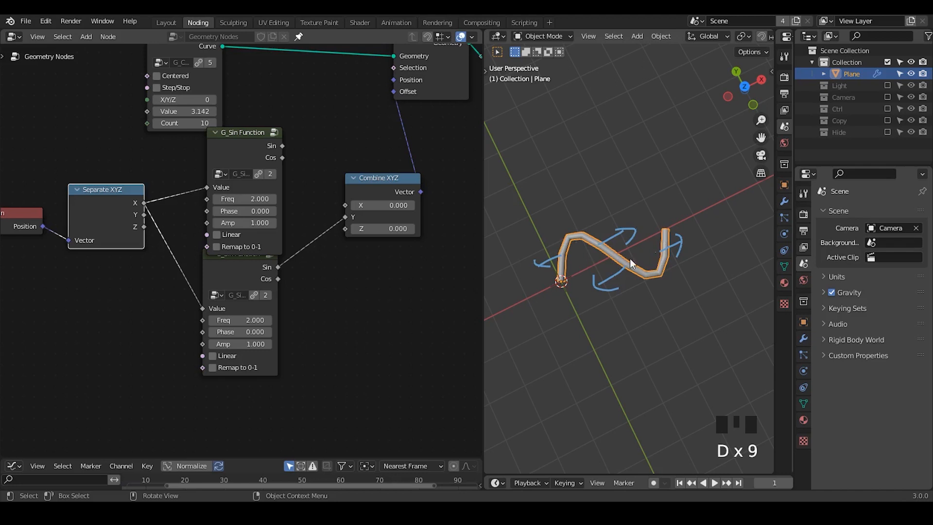
- Set the upper G_Sin Function's Freq to 4, connect its Sin output to Combine XYZ's X, and erase the arrow annotations
drag(243, 198, 345, 205)
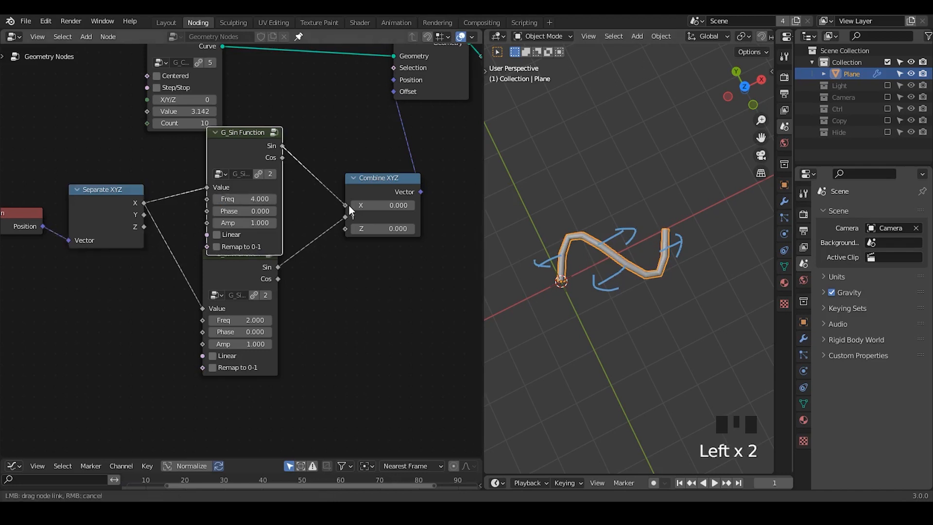
mouse_move(586, 237)
right_down()
mouse_move(541, 270)
mouse_move(558, 329)
mouse_move(604, 292)
right_up()
- Move G_Curve Linear aside, set its Count to 28, and set the upper G_Sin Function's Amp to -0.43
drag(182, 57, 132, 75)
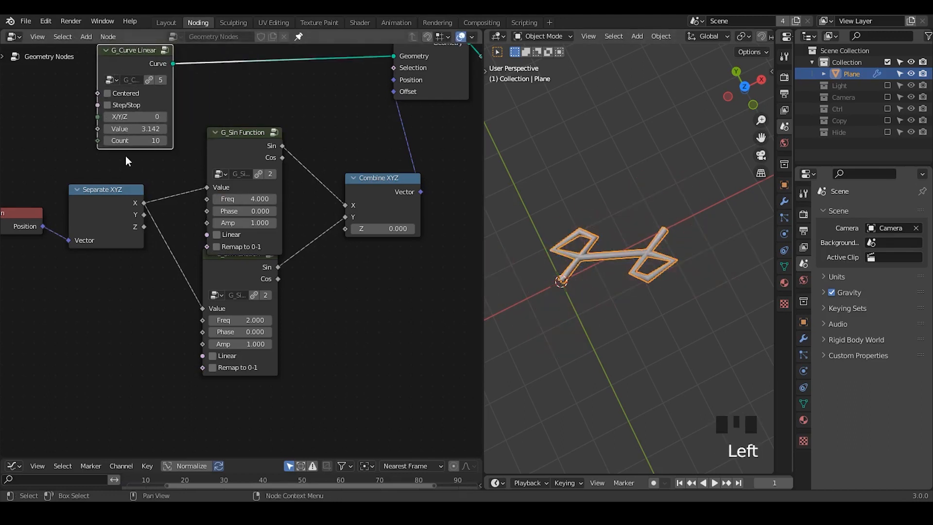
drag(136, 141, 156, 140)
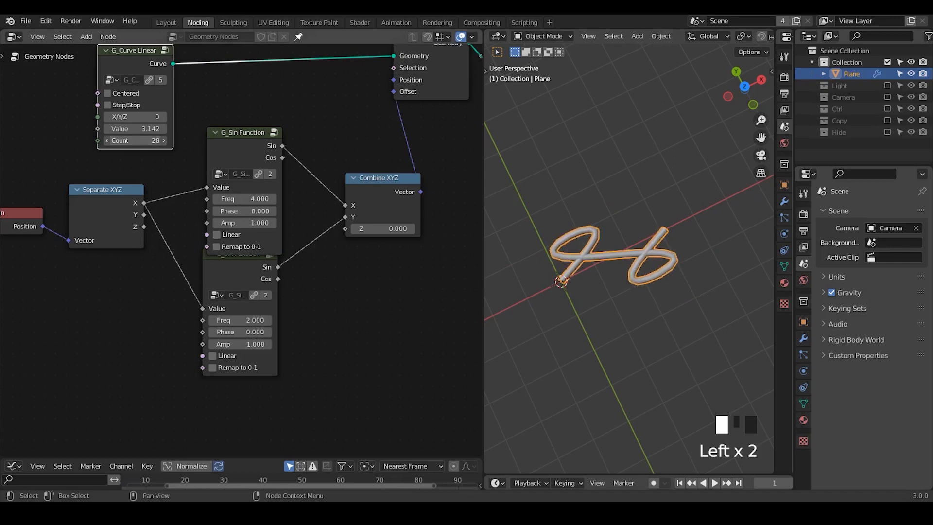
shift+drag(248, 222, 153, 223)
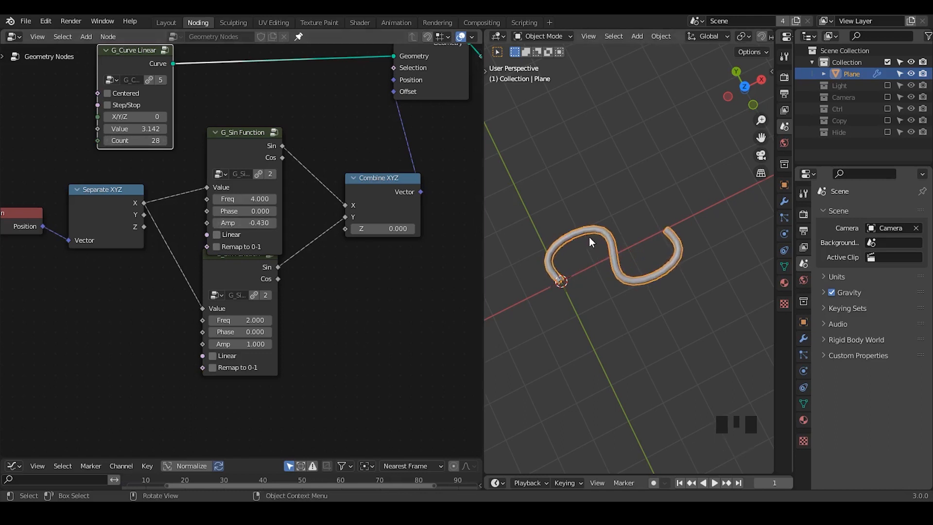
middle_drag(654, 309, 627, 271)
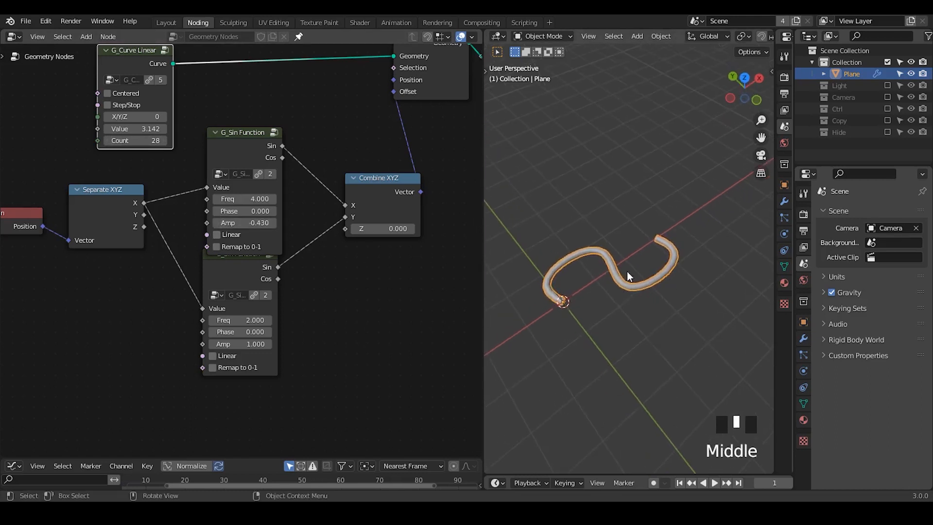
- Duplicate the lower G_Sin Function node and connect it between Separate XYZ's X and Combine XYZ's Z
click(216, 140)
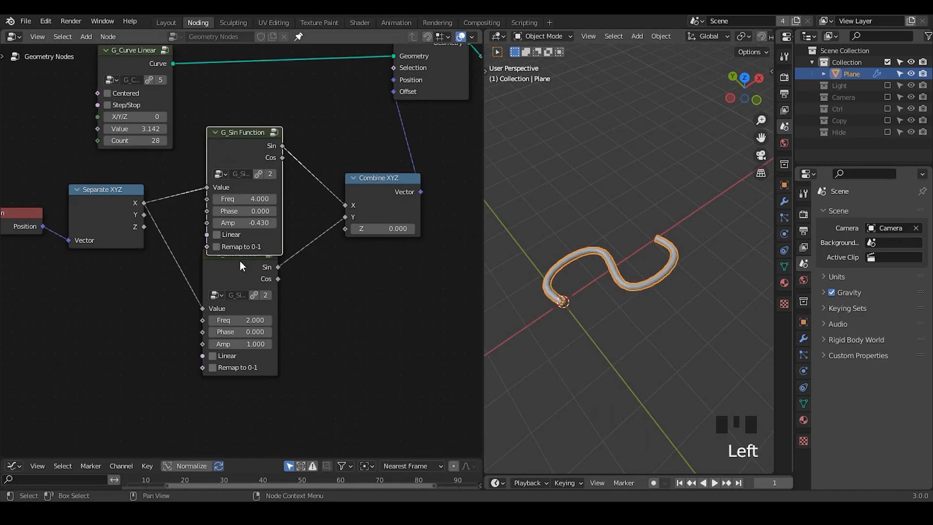
key(shift+d)
middle_drag(328, 334, 341, 273)
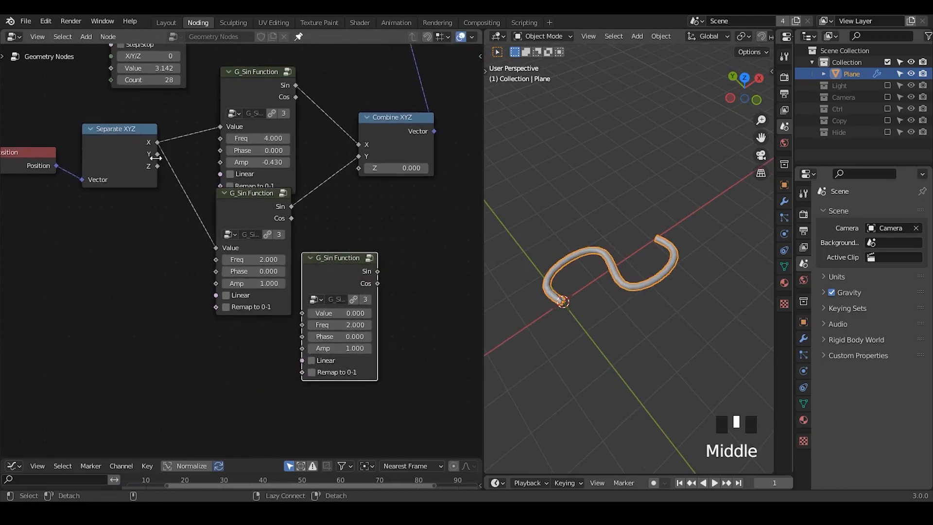
drag(157, 141, 302, 320)
drag(375, 266, 360, 171)
middle_drag(578, 231, 608, 249)
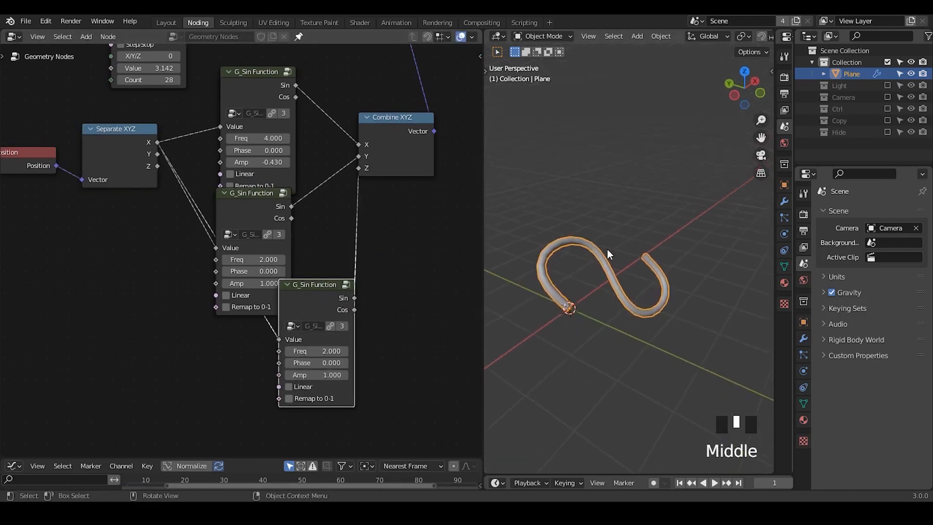
- Set the Freq of the G_Sin Function node feeding Combine XYZ's Z to 4
click(322, 353)
text(4)
key(Return)
middle_drag(604, 306, 535, 289)
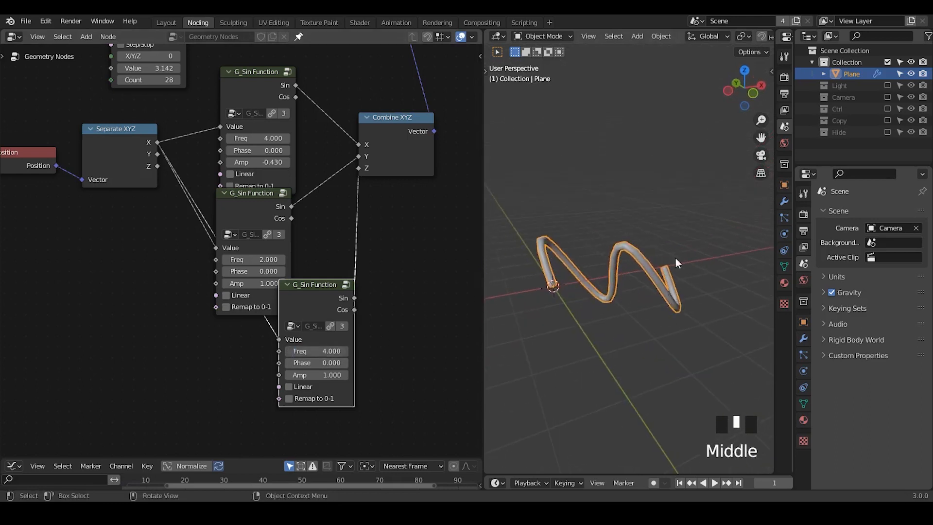
- Collapse the middle G_Sin Function node, move the third one beneath it, and set the third's Amp to 0.15
click(224, 193)
drag(315, 295, 247, 239)
shift+drag(262, 320, 261, 319)
shift+drag(254, 319, 233, 318)
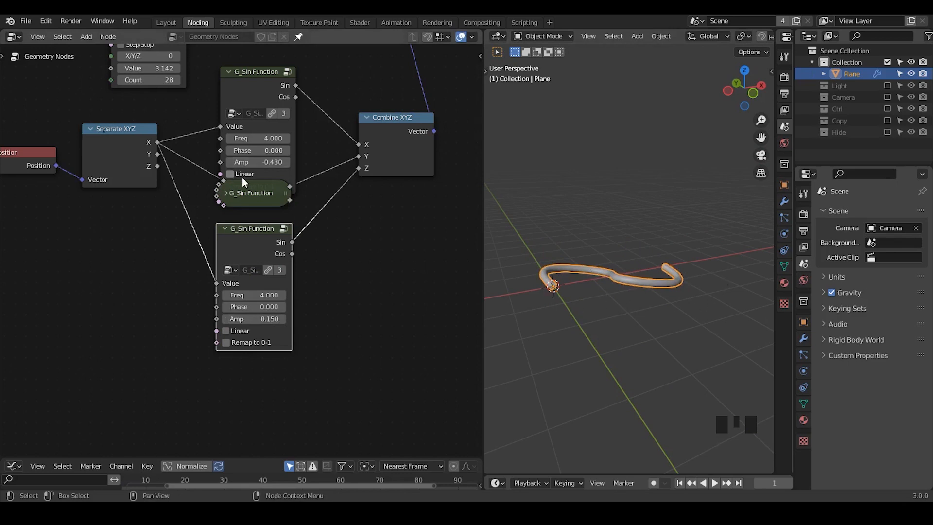
middle_drag(591, 254, 596, 310)
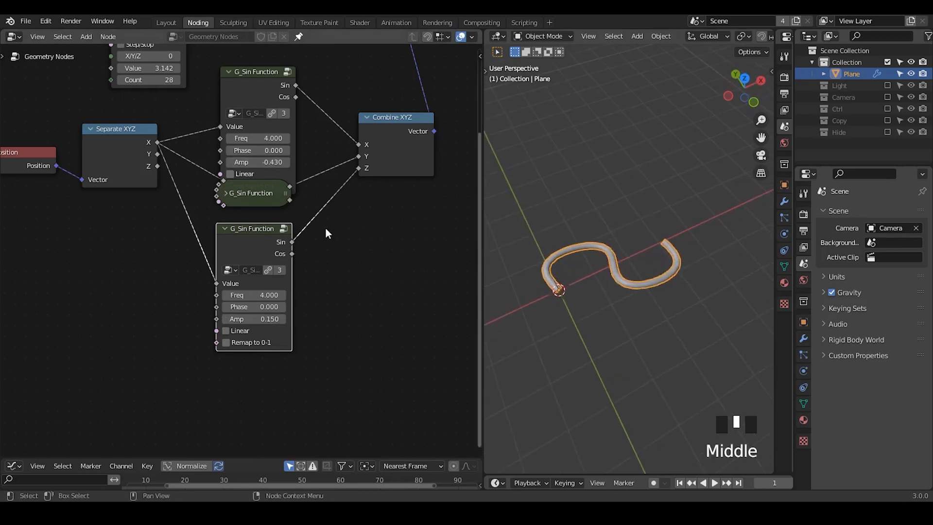
- Expand the collapsed G_Sin Function node, offset it toward Combine XYZ, and shift the third G_Sin Function node below it
middle_drag(338, 130, 342, 215)
key(ctrl+alt+shift+q)
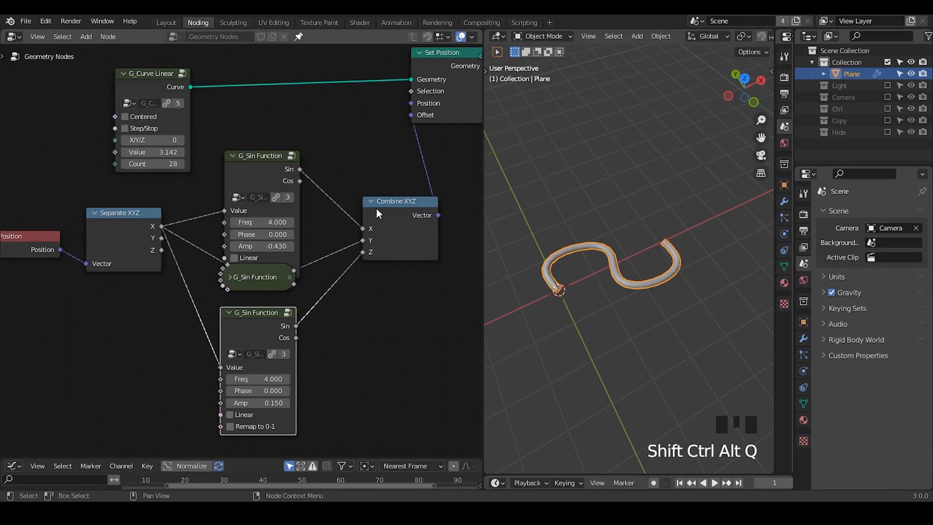
middle_drag(363, 287, 380, 274)
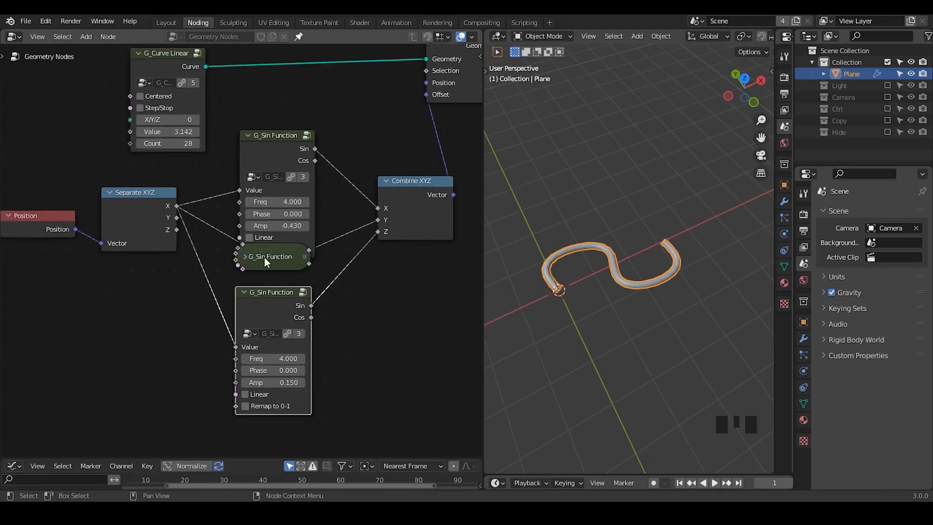
click(246, 256)
drag(259, 258, 333, 231)
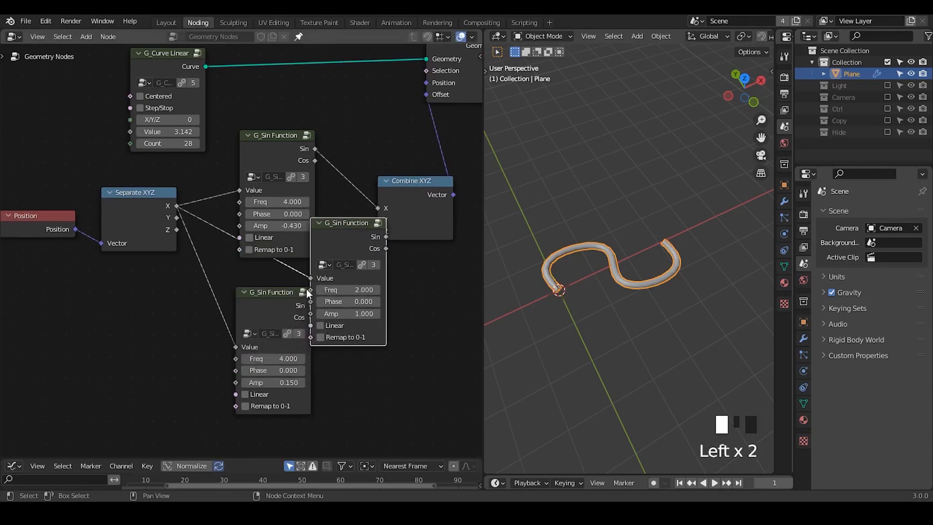
drag(272, 287, 261, 324)
middle_drag(260, 325, 285, 275)
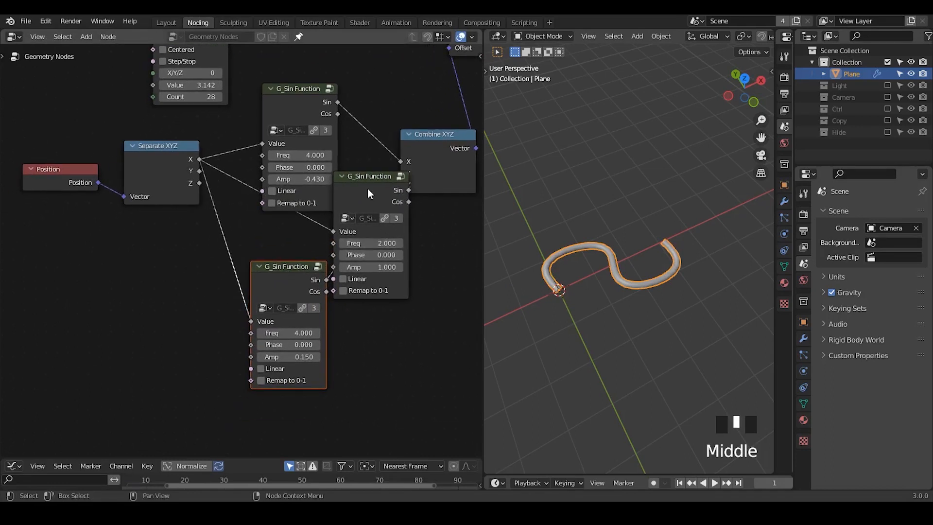
drag(367, 188, 346, 192)
- Add a Value node below the Position node
key(ctrl+a)
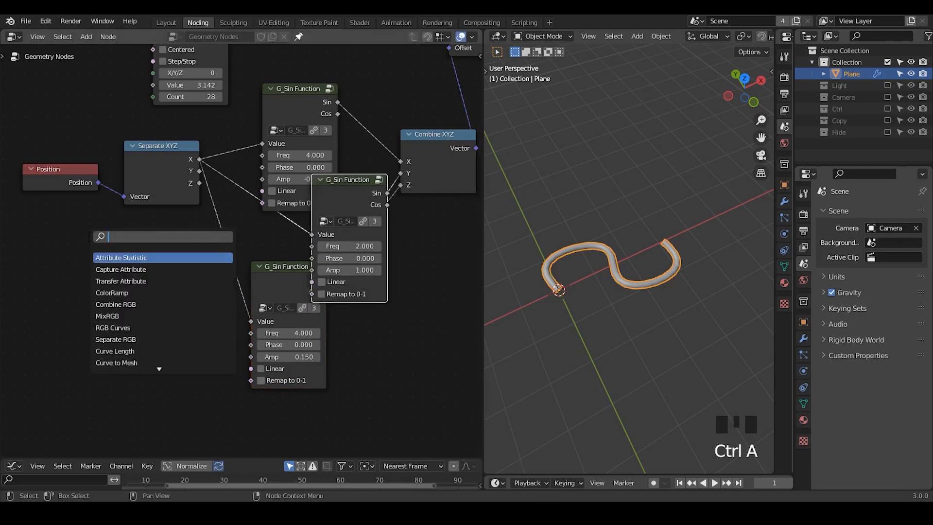
text(value)
key(Return)
click(32, 256)
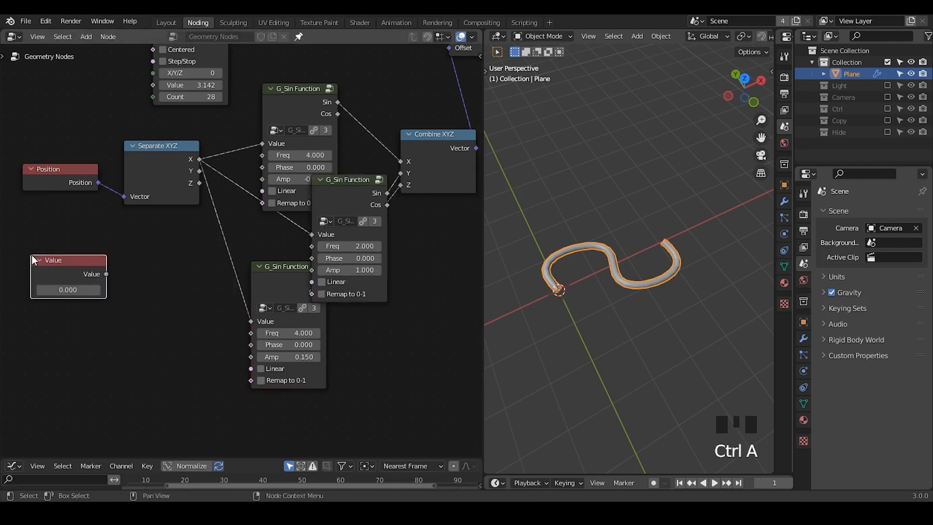
- Add a Math node set to Multiply below Separate XYZ and feed it from the Value node, set to 2
key(ctrl+a)
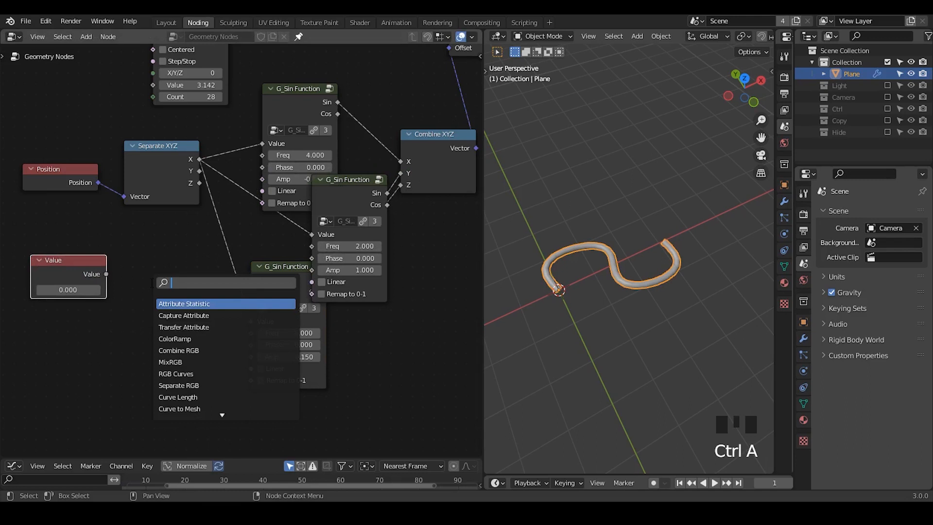
text(add)
key(Return)
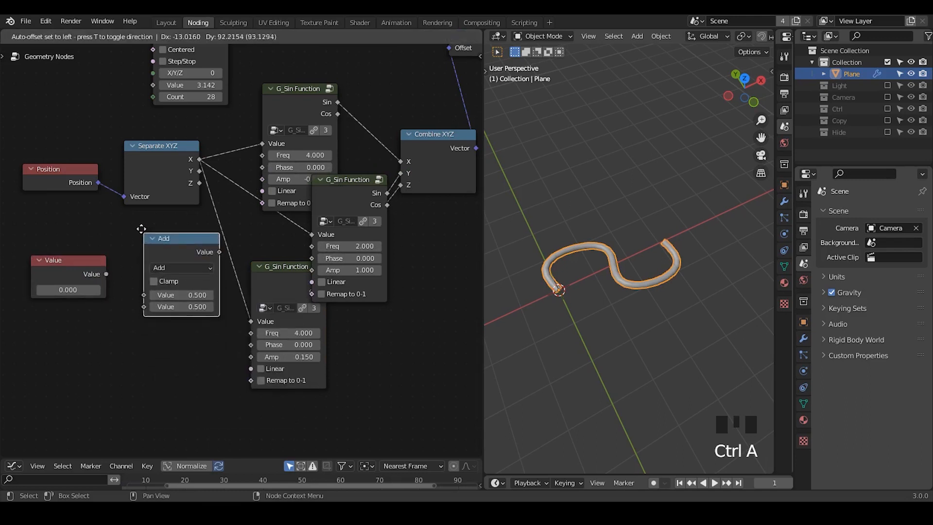
click(173, 271)
click(174, 265)
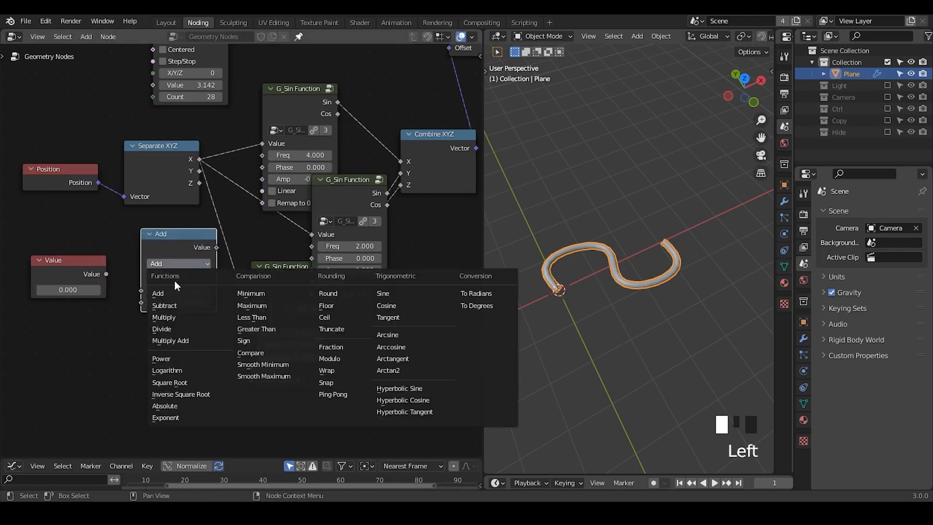
click(194, 314)
drag(70, 281, 142, 290)
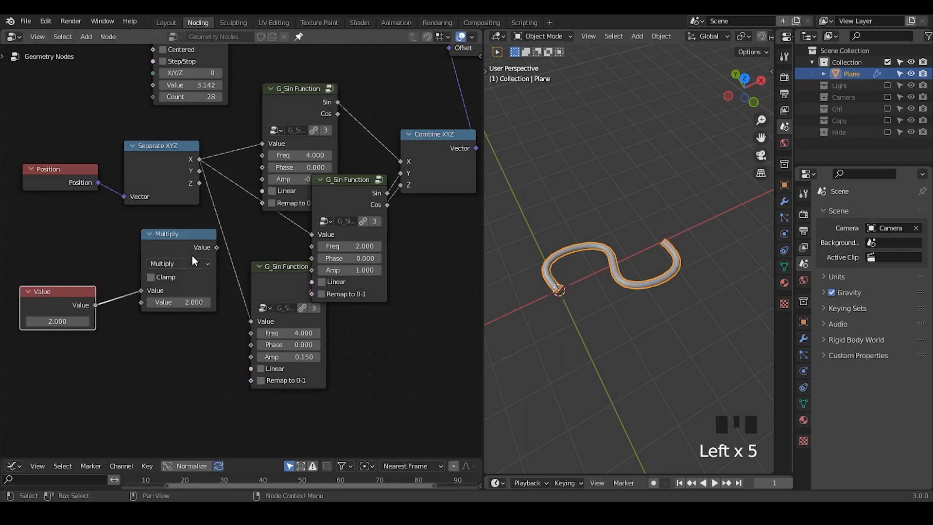
- Connect Multiply to the Freq of the upper and lower G_Sin Function nodes, and the Value node directly to the middle one's Freq
drag(189, 253, 262, 156)
drag(200, 246, 252, 333)
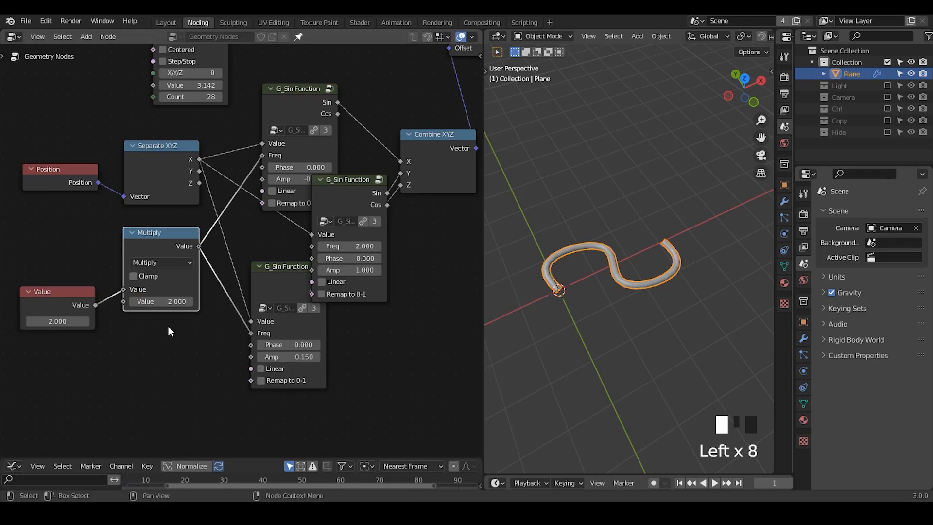
drag(95, 304, 323, 307)
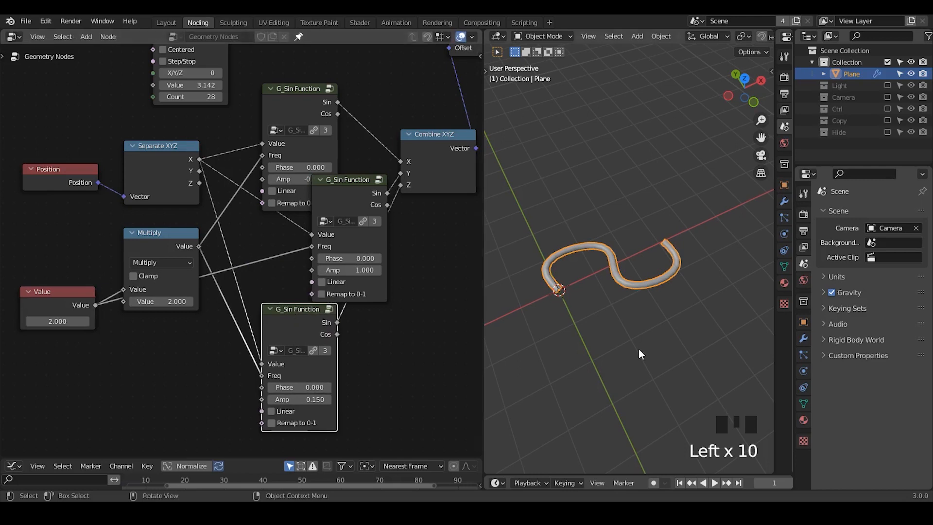
- Enable Step/Stop on the G_Curve Linear node and set its Value to 0.1
ctrl+middle_drag(653, 225, 624, 317)
middle_drag(294, 132, 315, 184)
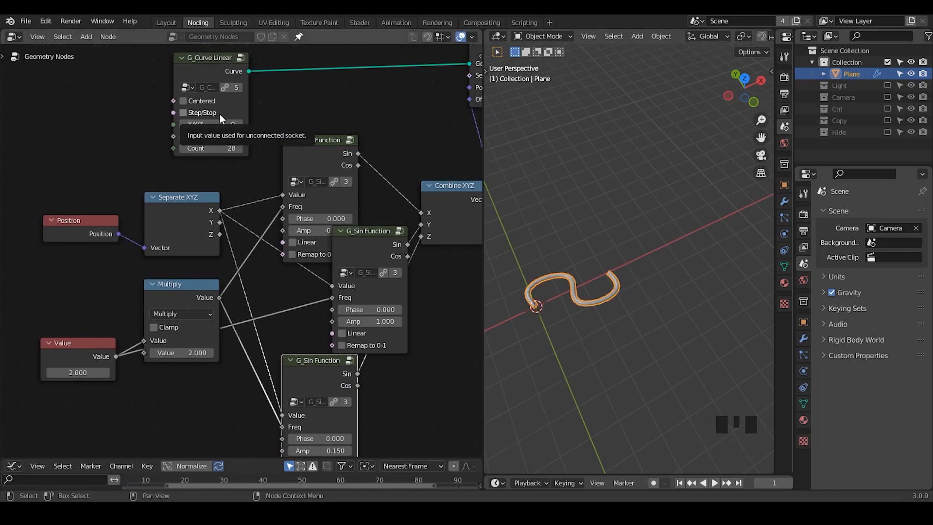
click(200, 113)
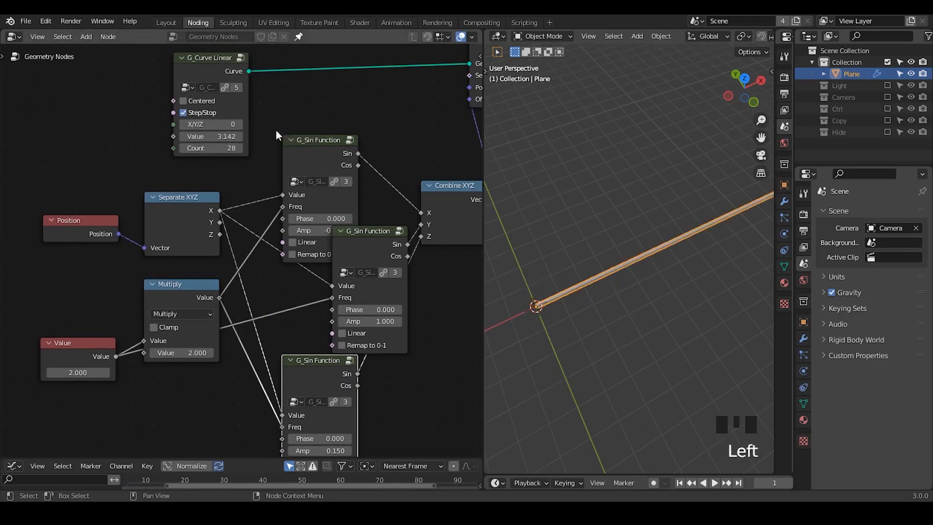
double_click(221, 136)
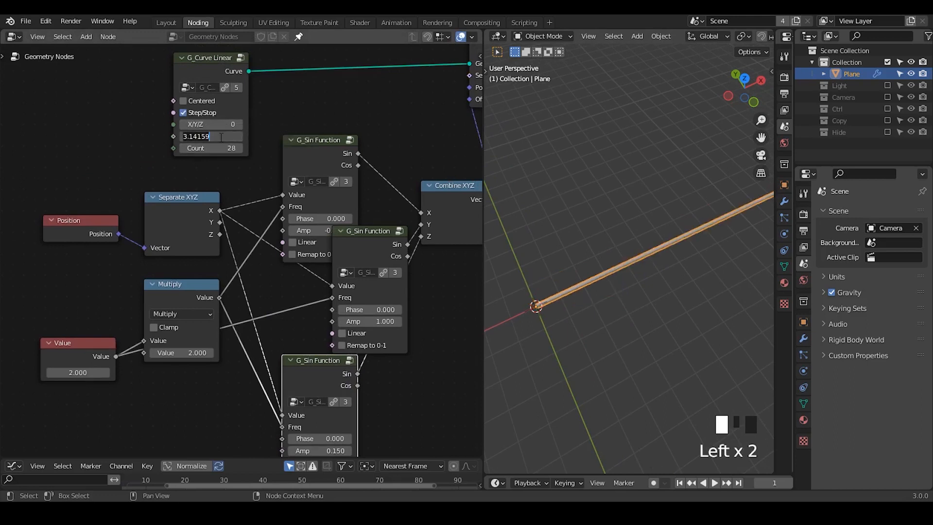
key(Return)
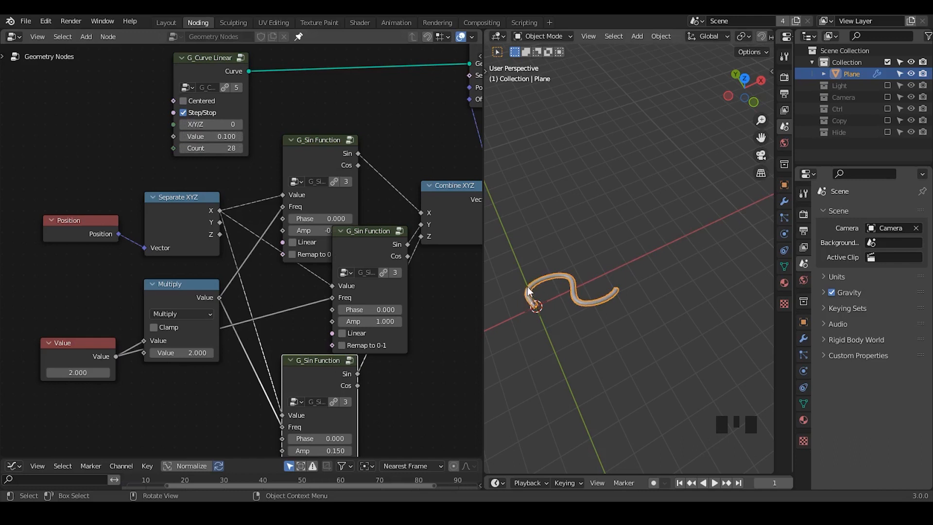
- Raise the Count of the G_Curve Linear node to 401
click(204, 148)
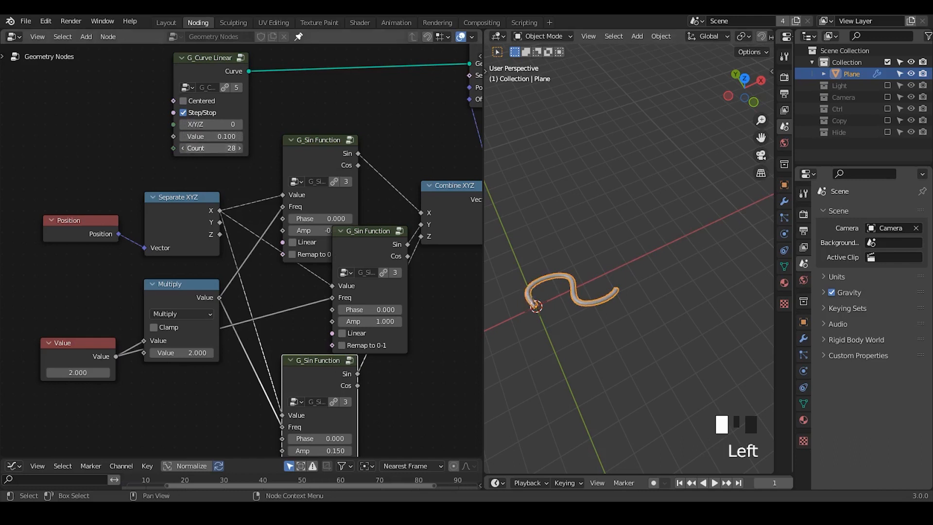
drag(204, 148, 263, 148)
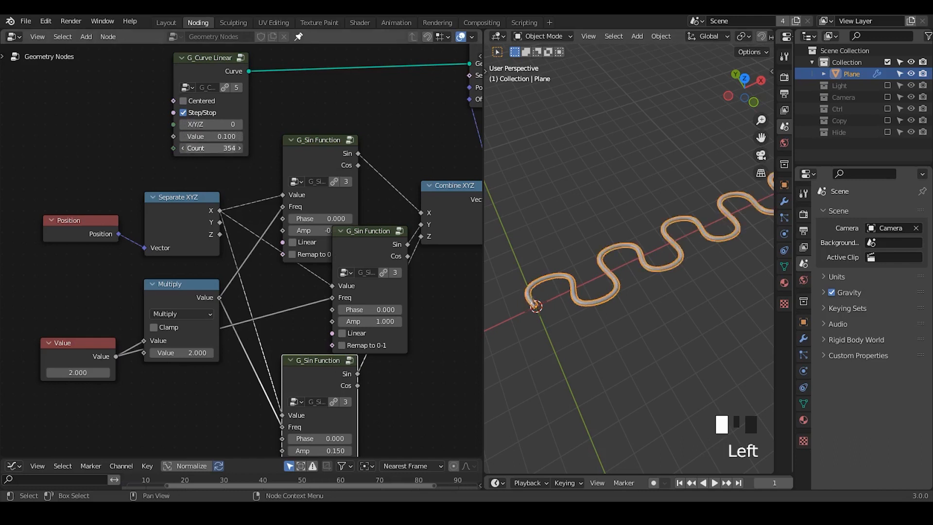
- Set the Value node driving the frequencies to 4.2 and the G_Curve Linear node's Value to 0.05
mouse_move(625, 309)
middle_down()
mouse_move(672, 278)
mouse_move(634, 293)
mouse_move(626, 306)
middle_up()
middle_drag(261, 353, 287, 300)
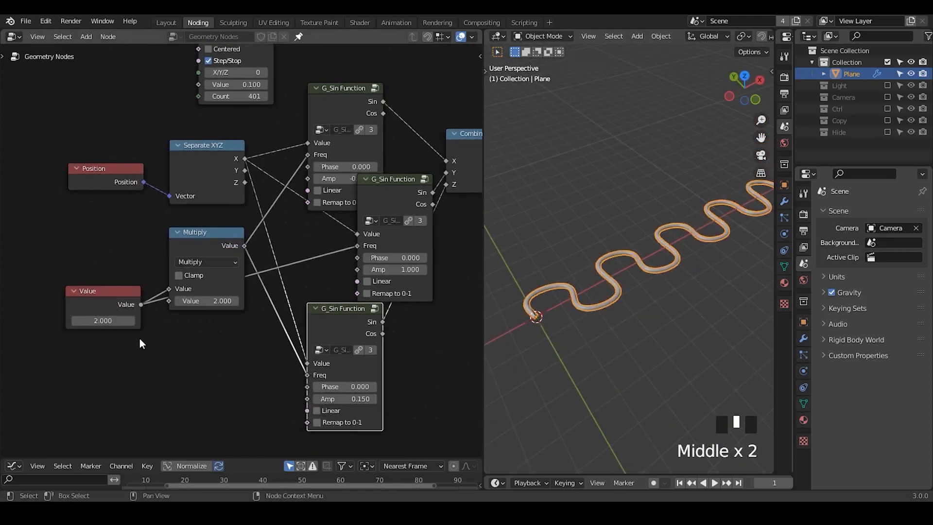
drag(102, 320, 133, 320)
mouse_move(236, 84)
shift+mouse_down()
mouse_move(226, 84)
mouse_move(242, 86)
shift+mouse_up()
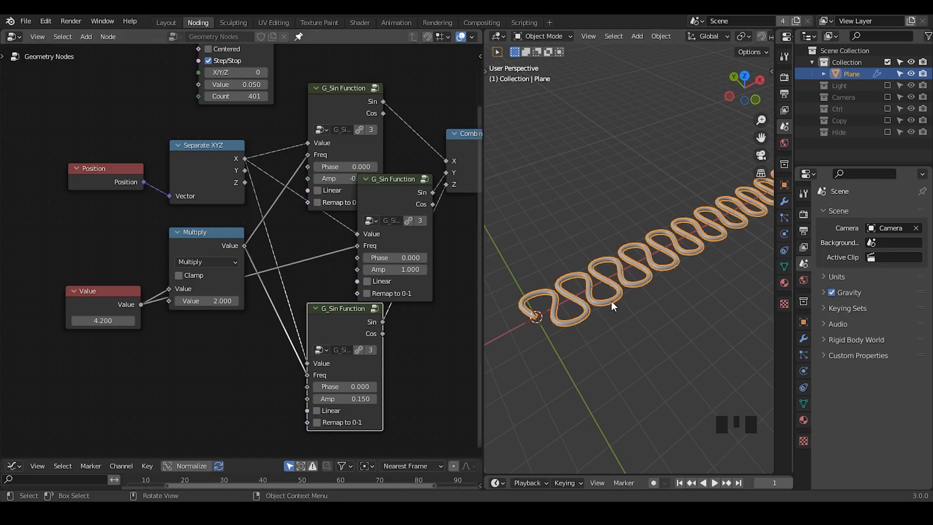
- Mark the links into and out of Set Position and its Offset link with temporary annotation strokes
middle_drag(611, 301, 529, 247)
middle_drag(327, 179, 237, 304)
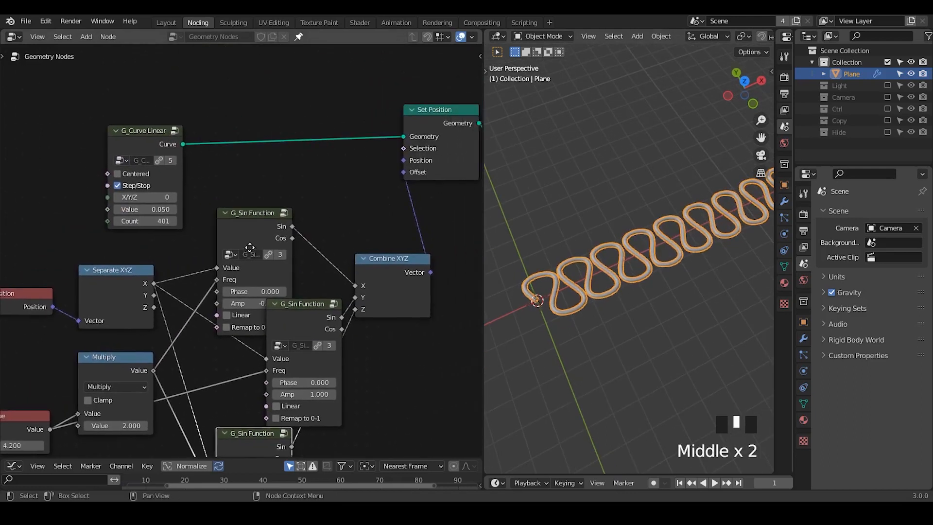
middle_drag(315, 239, 222, 237)
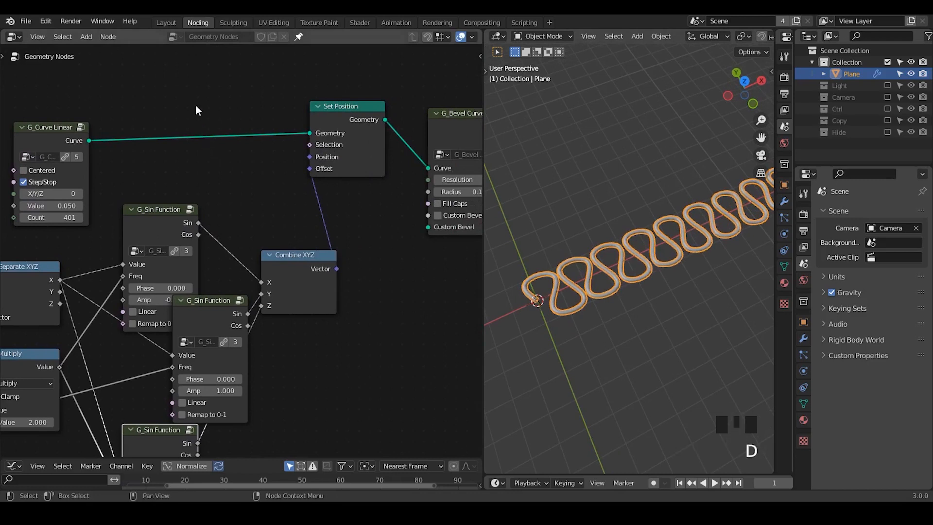
drag(196, 104, 184, 188)
drag(415, 106, 410, 197)
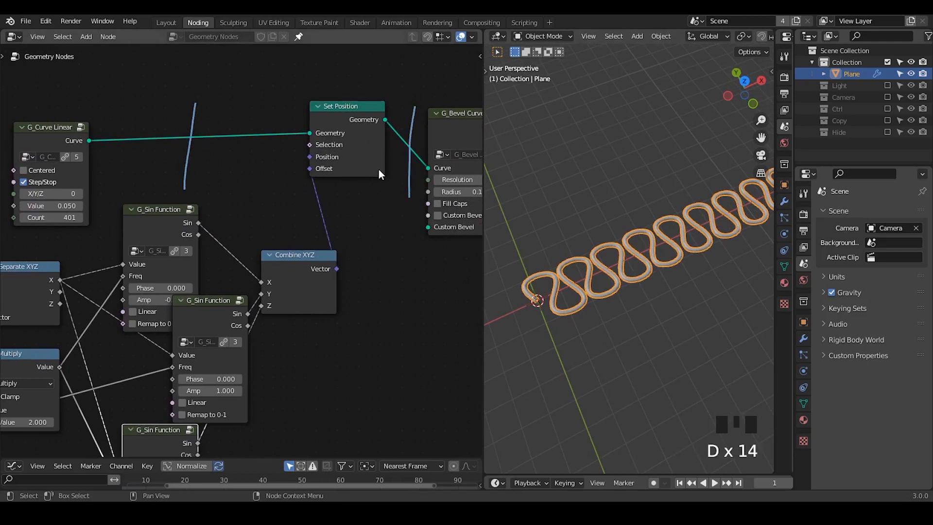
mouse_move(378, 169)
right_down()
mouse_move(420, 103)
mouse_move(401, 155)
mouse_move(224, 221)
mouse_move(425, 203)
mouse_move(383, 214)
right_up()
drag(304, 211, 315, 218)
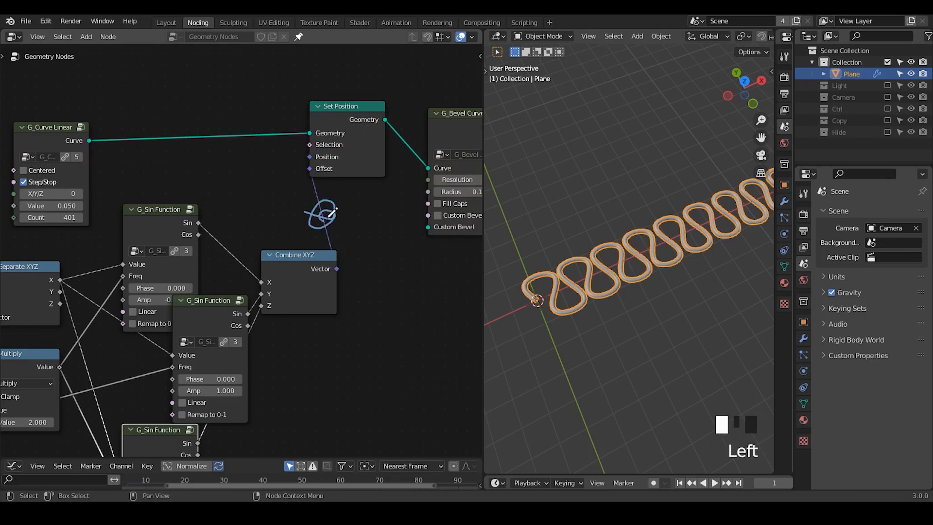
mouse_move(334, 210)
right_down()
mouse_move(312, 209)
mouse_move(343, 227)
right_up()
- Insert a Vector Math node set to Scale between Combine XYZ and Set Position's Offset, keeping its scale at 1
key(ctrl+a)
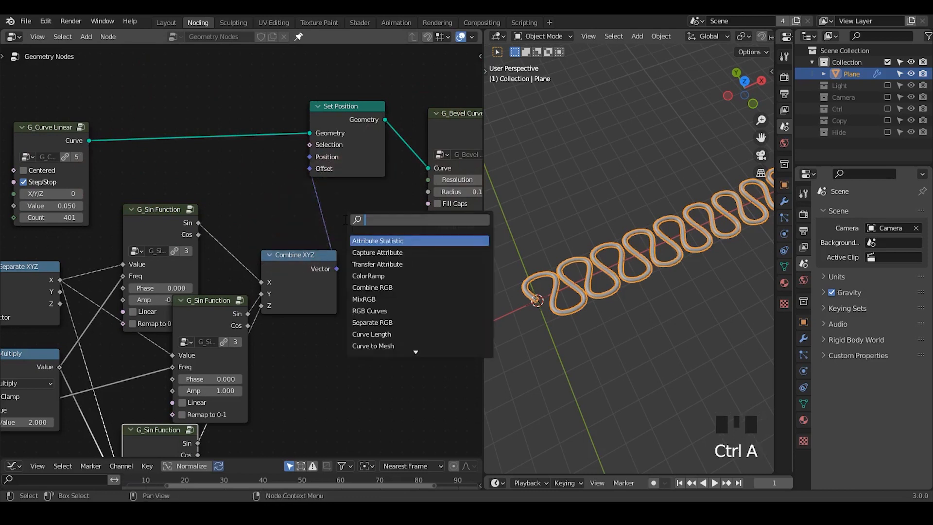
text(vector add)
key(Return)
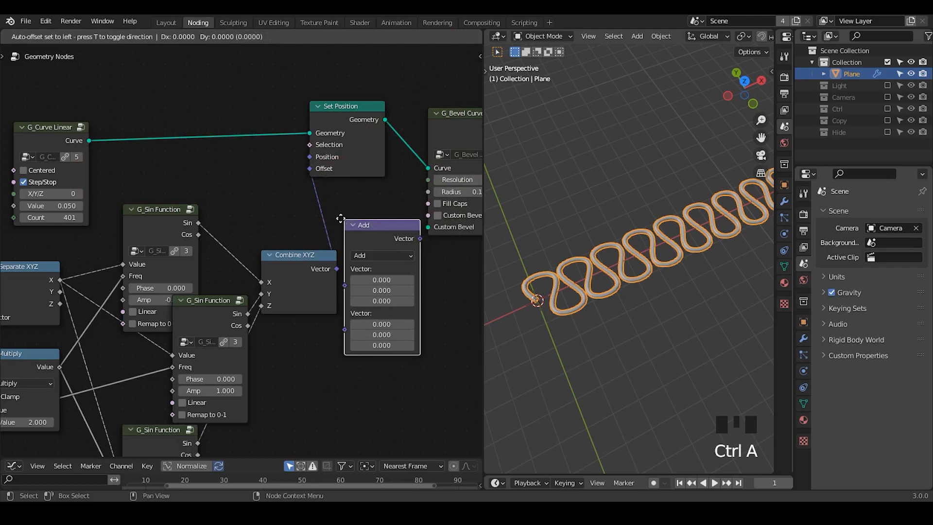
click(324, 211)
middle_drag(273, 268, 375, 242)
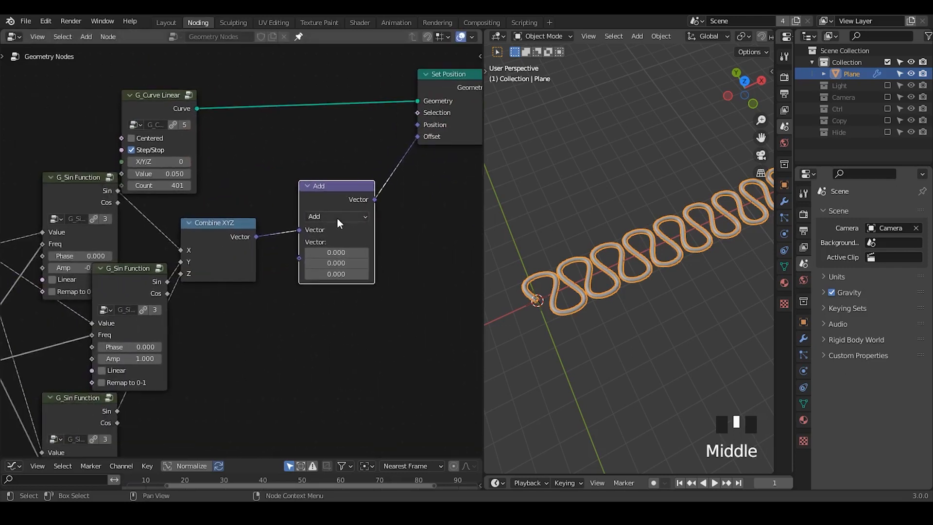
click(337, 218)
click(354, 392)
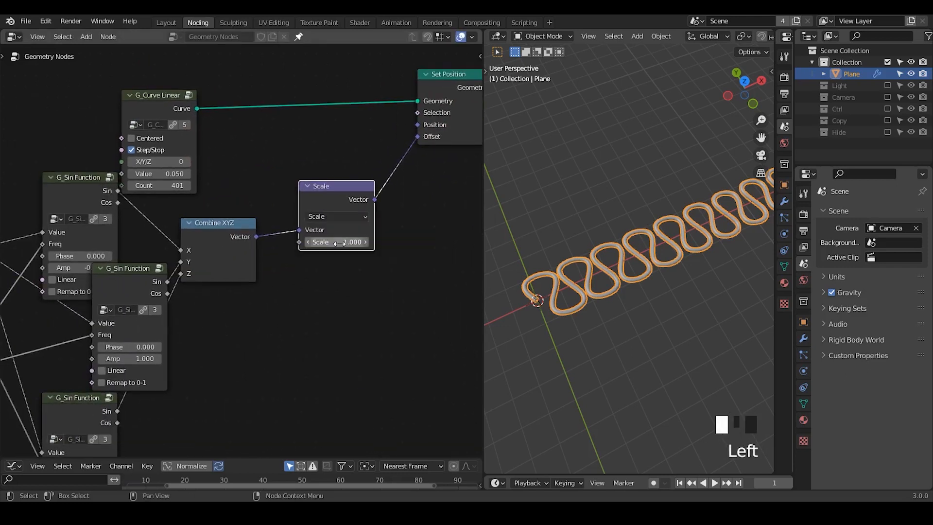
mouse_move(339, 243)
mouse_down()
mouse_move(311, 242)
mouse_move(351, 242)
mouse_move(323, 243)
mouse_move(339, 243)
mouse_up()
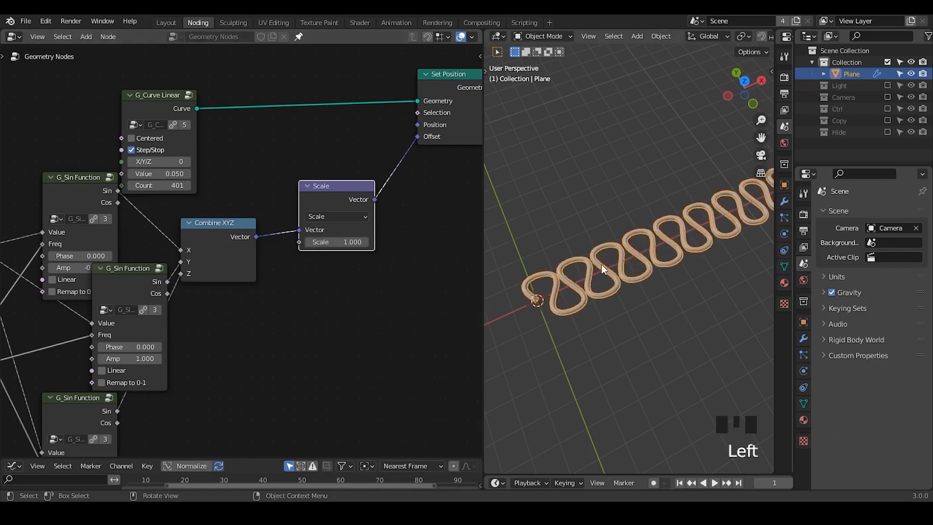
- Move G_Curve Linear aside and insert an Instance on Points node before Set Position, with the curve feeding its Instance input
middle_drag(160, 109, 203, 185)
drag(203, 185, 118, 127)
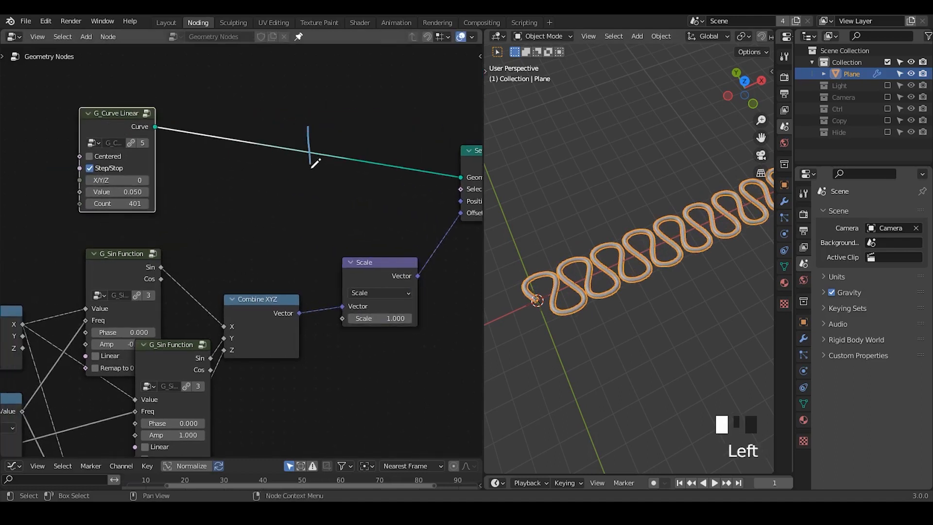
key(ctrl+a)
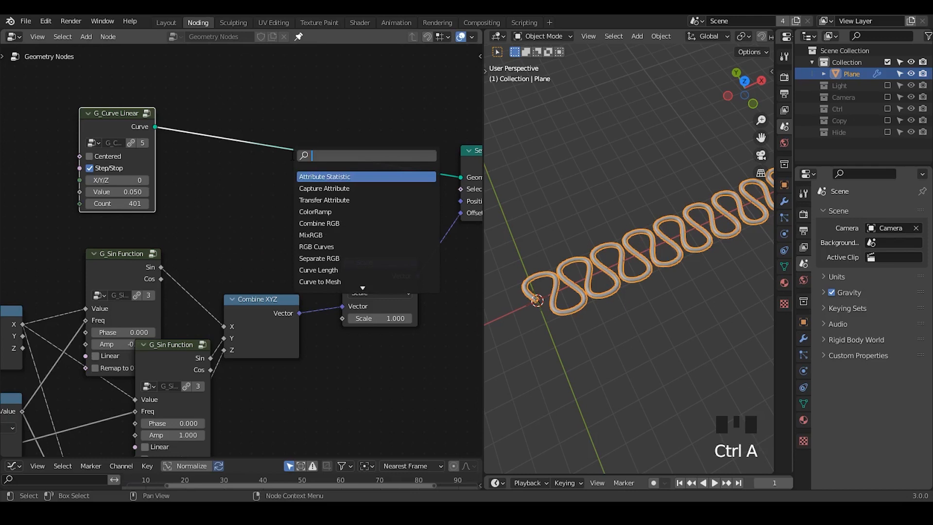
text(point instance)
key(Return)
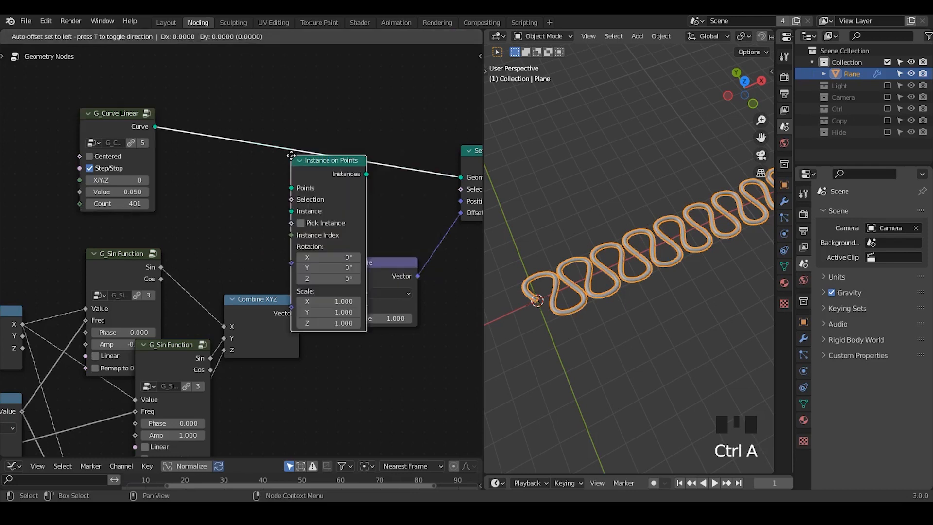
click(302, 101)
drag(320, 105, 301, 120)
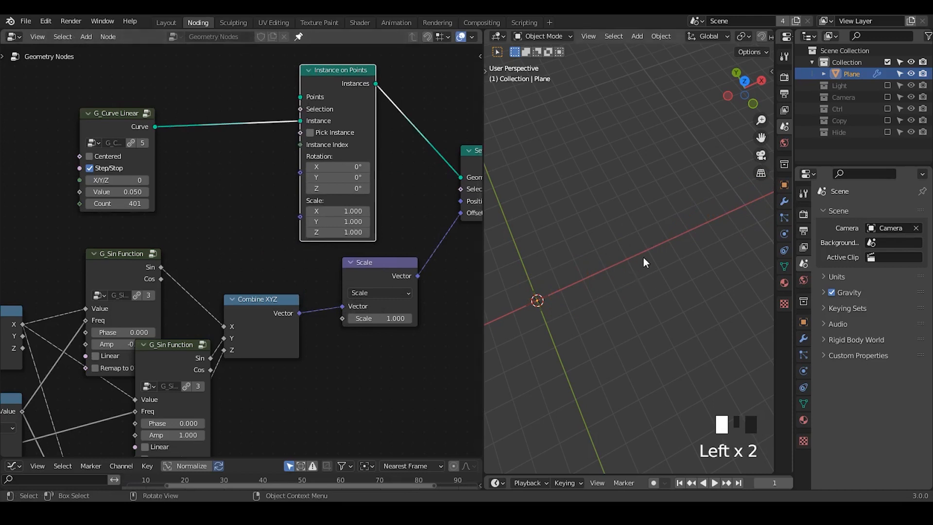
- Duplicate the G_Curve Linear node above the original and connect the copy to the Points input of Instance on Points
middle_drag(238, 151, 186, 134)
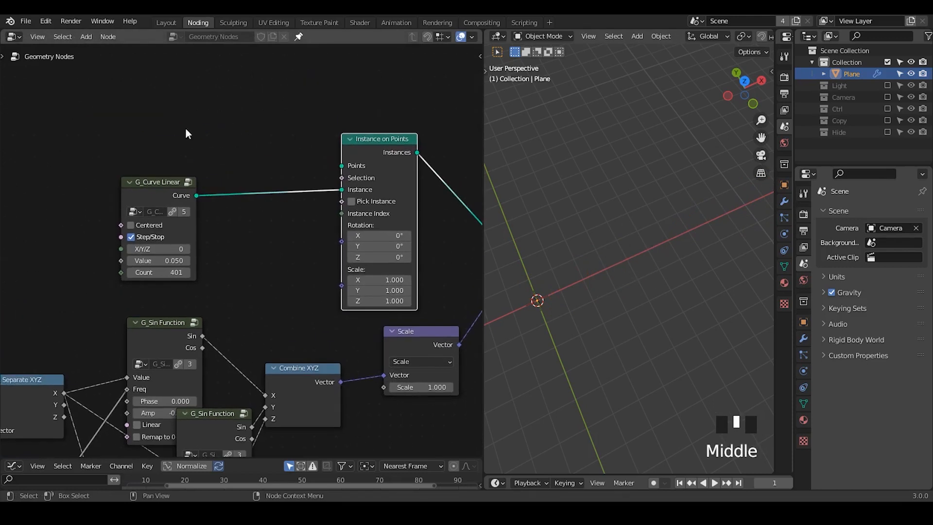
click(162, 190)
key(shift+d)
click(207, 80)
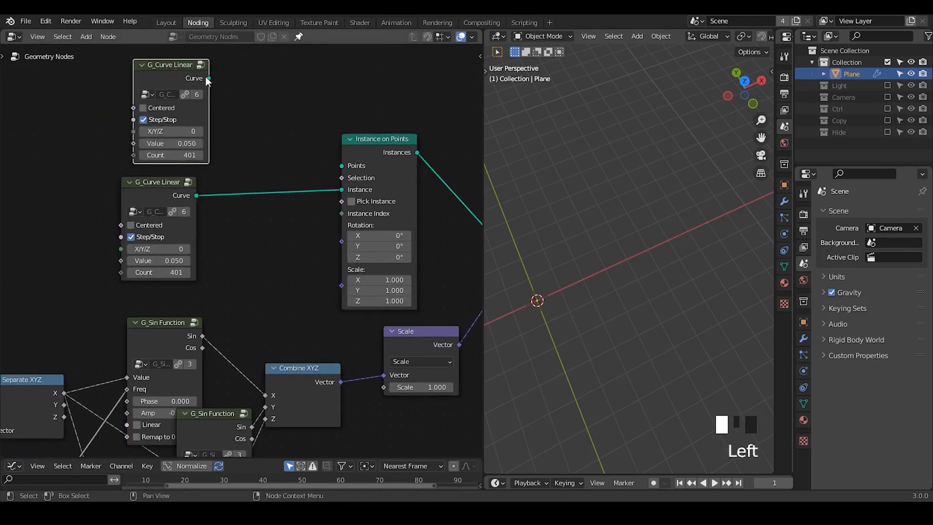
drag(208, 79, 345, 175)
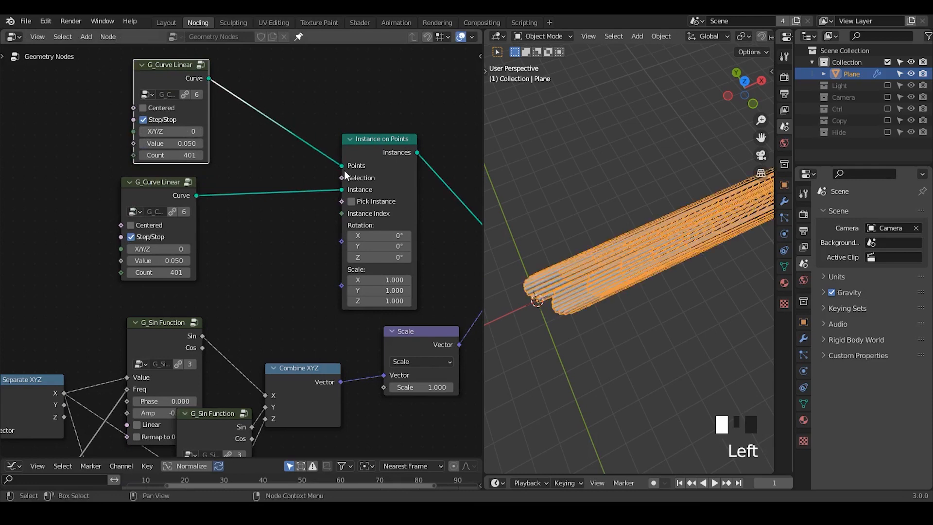
- On the duplicated G_Curve Linear node, set X/Y/Z to 1, Value to 0.33 and Count to 31
click(200, 131)
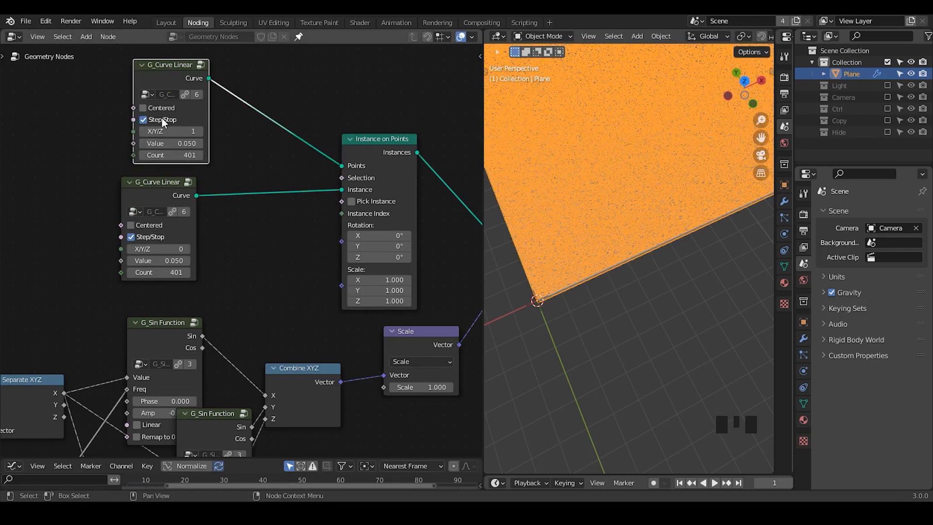
shift+drag(175, 143, 238, 156)
click(175, 155)
click(241, 161)
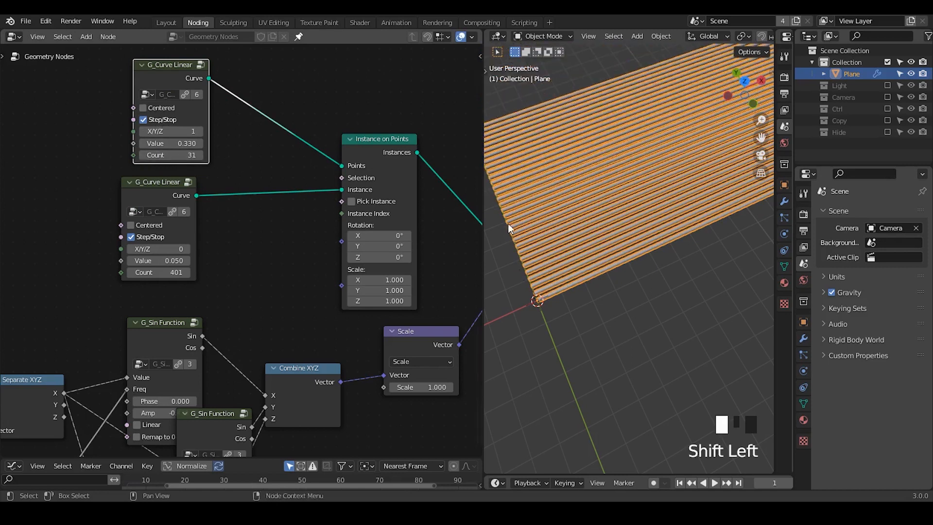
middle_drag(377, 285, 303, 278)
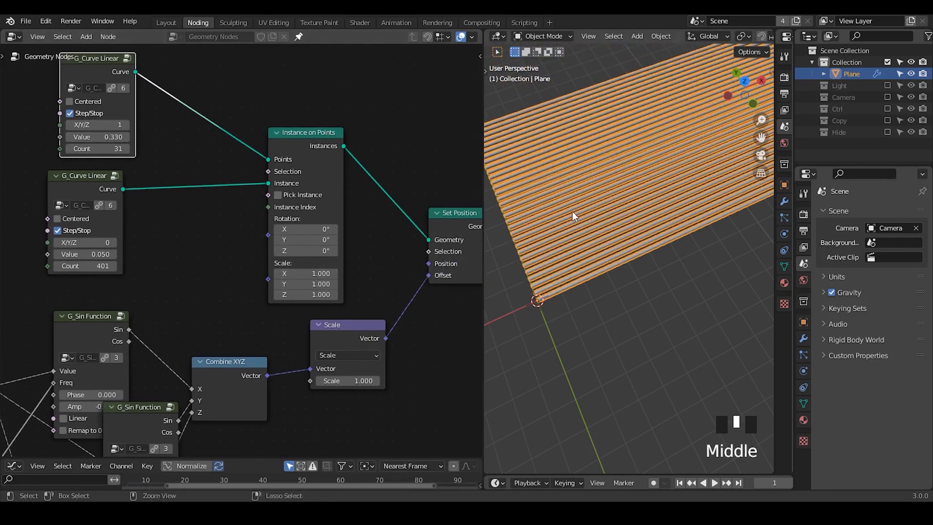
- Insert a Realize Instances node between Instance on Points and Set Position
ctrl+middle_drag(573, 211, 572, 220)
click(445, 213)
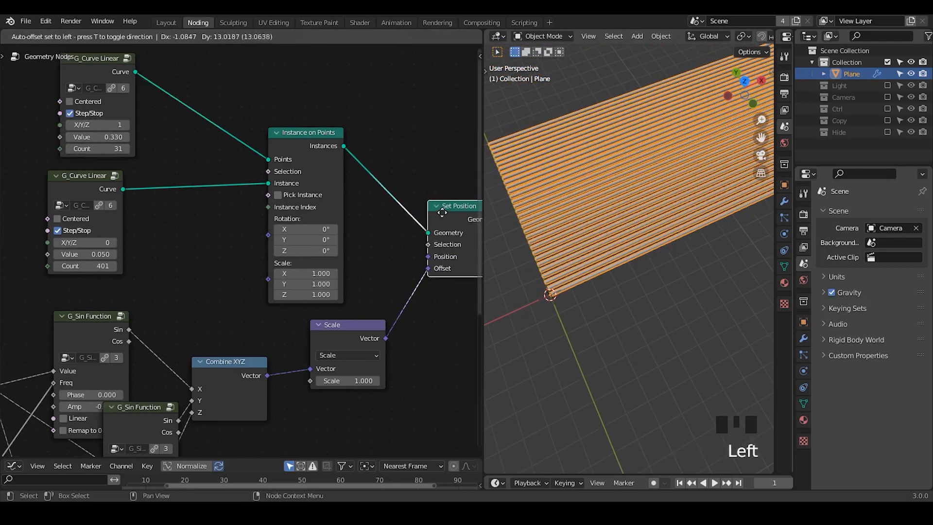
key(ctrl+a)
text(reali)
key(Return)
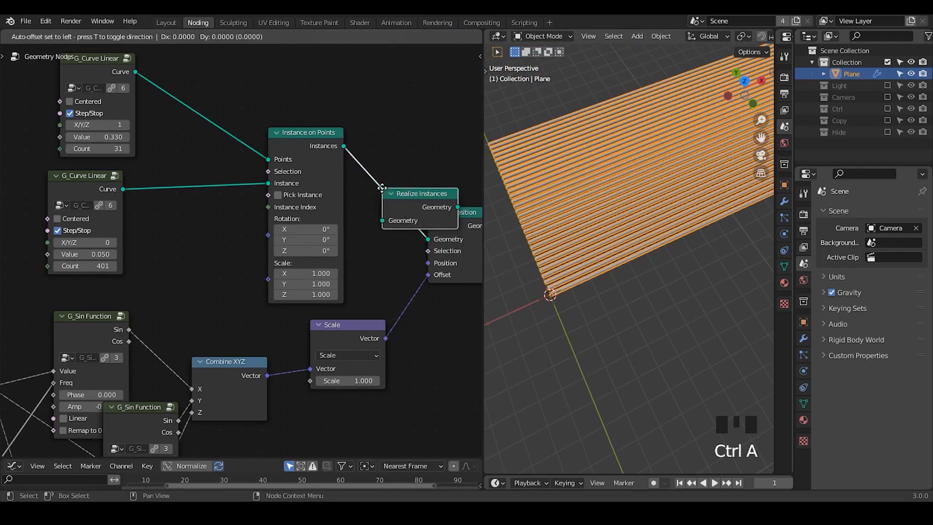
click(381, 173)
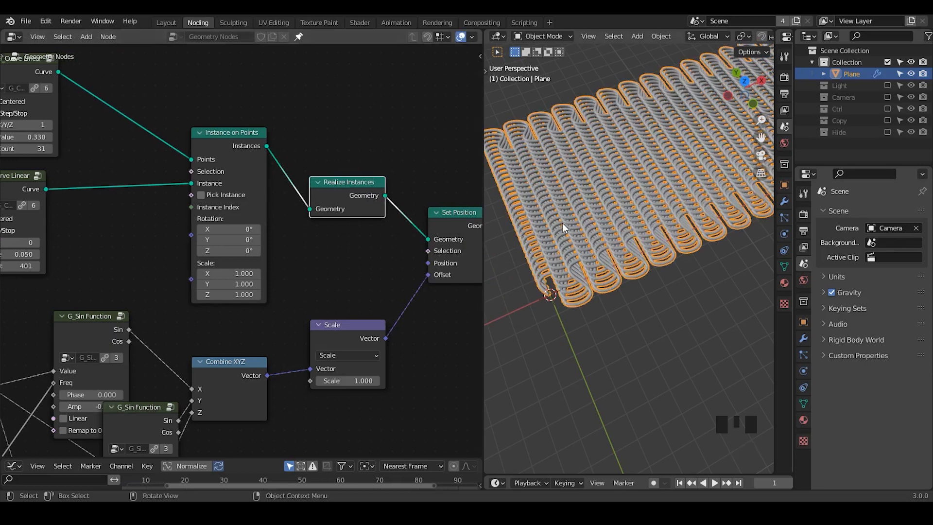
- Deselect the plane and inspect the rows of winding curves without the selection outline
middle_drag(267, 309, 303, 279)
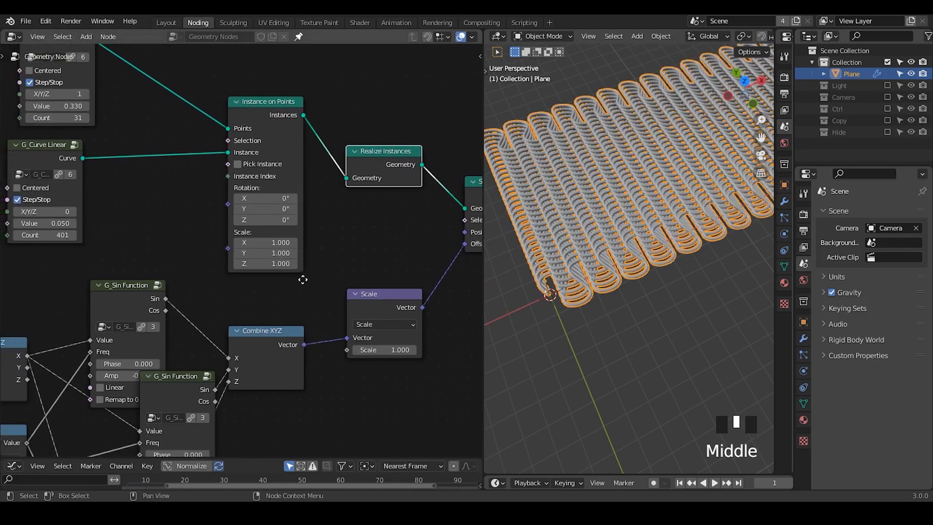
shift+middle_drag(589, 248, 596, 278)
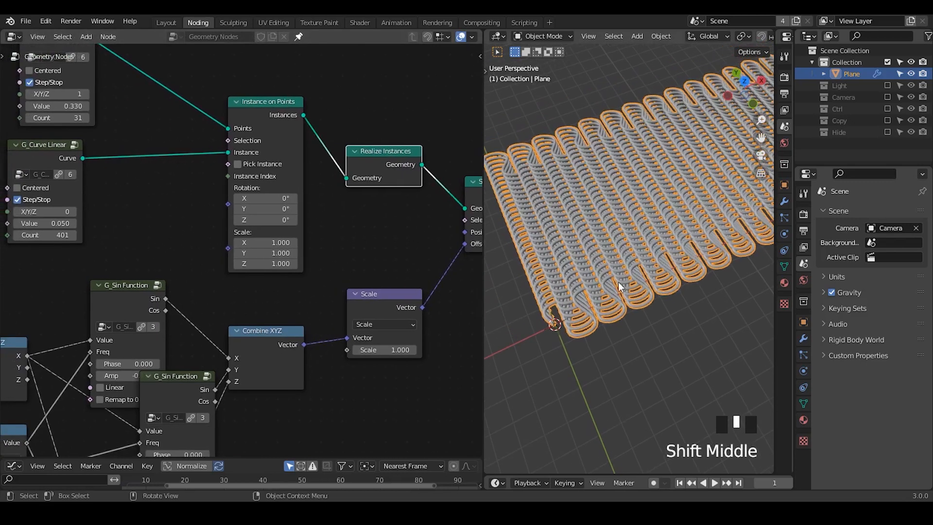
click(634, 342)
middle_drag(634, 342, 612, 254)
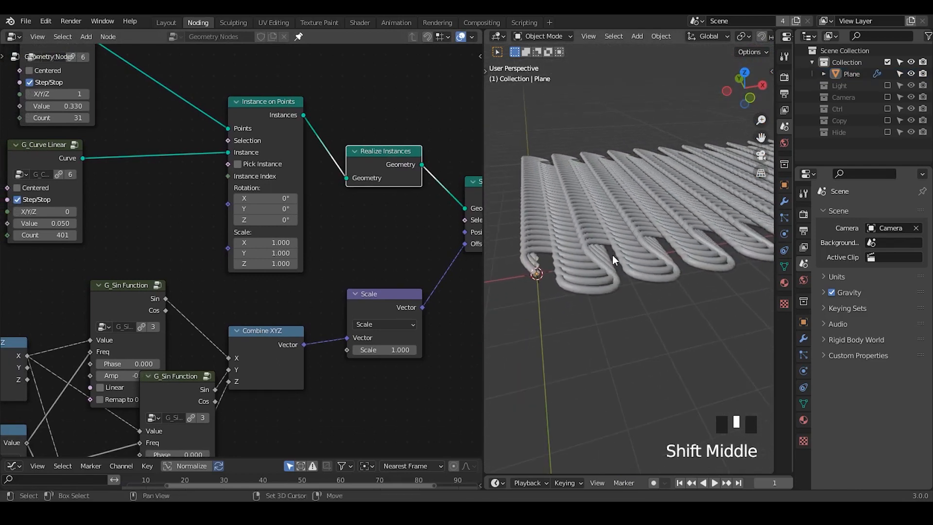
middle_drag(531, 242, 603, 292)
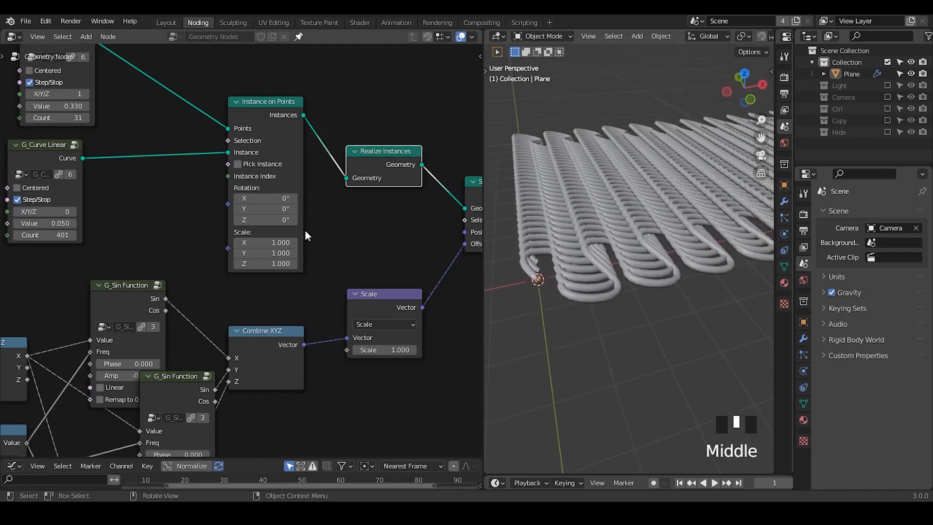
- Shift the lower G_Curve Linear node aside, collapse the middle G_Sin Function and place the third G_Sin Function directly beneath it
drag(35, 168, 81, 172)
middle_drag(200, 313, 267, 183)
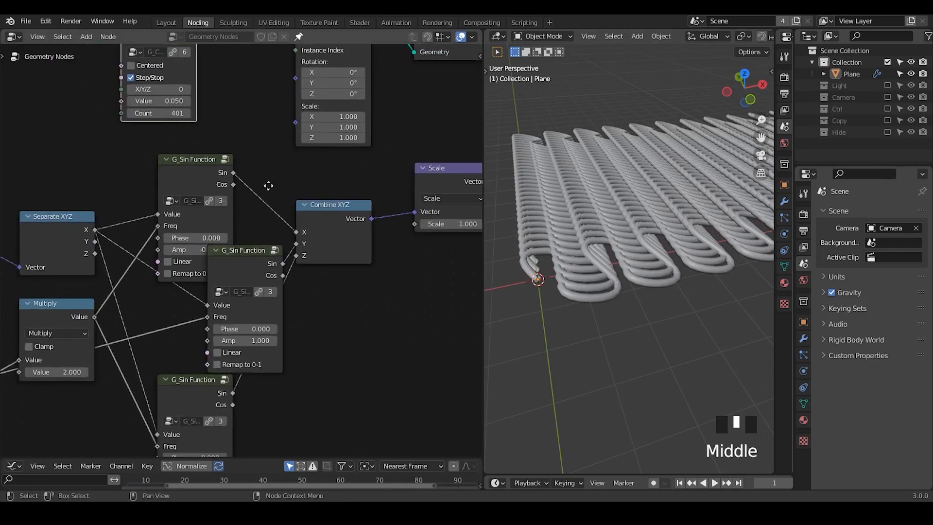
middle_drag(278, 289, 288, 235)
drag(208, 341, 198, 373)
click(224, 195)
drag(225, 203, 188, 263)
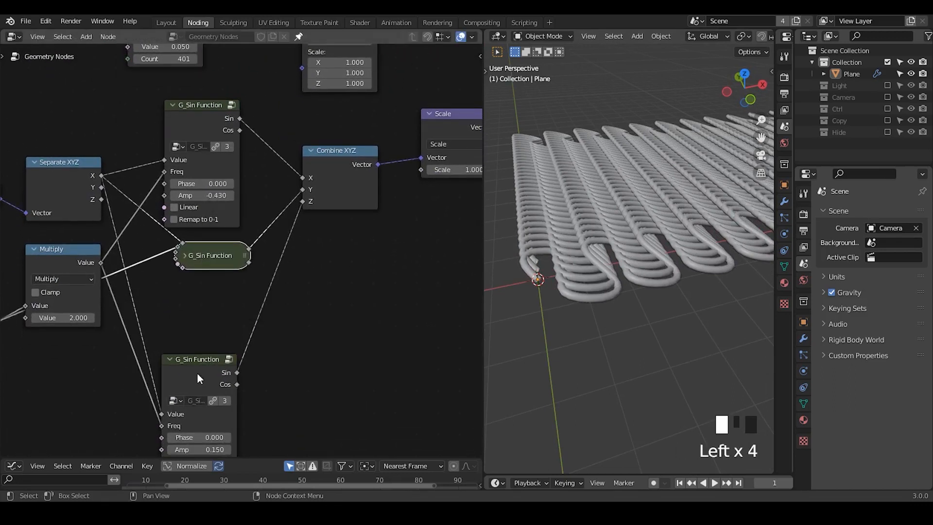
drag(198, 376, 215, 293)
- Try a Phase of 1.5 on the third G_Sin Function node
click(230, 351)
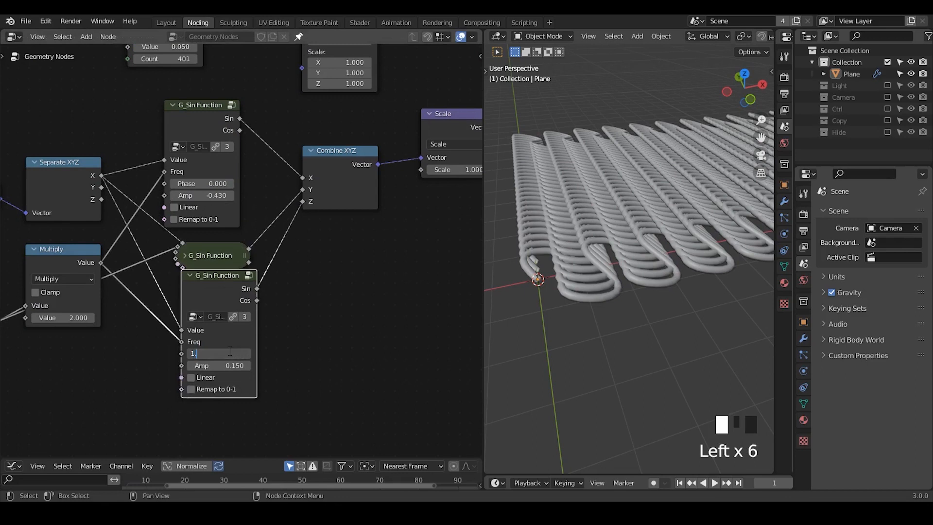
key(BackSpace)
key(BackSpace)
key(Return)
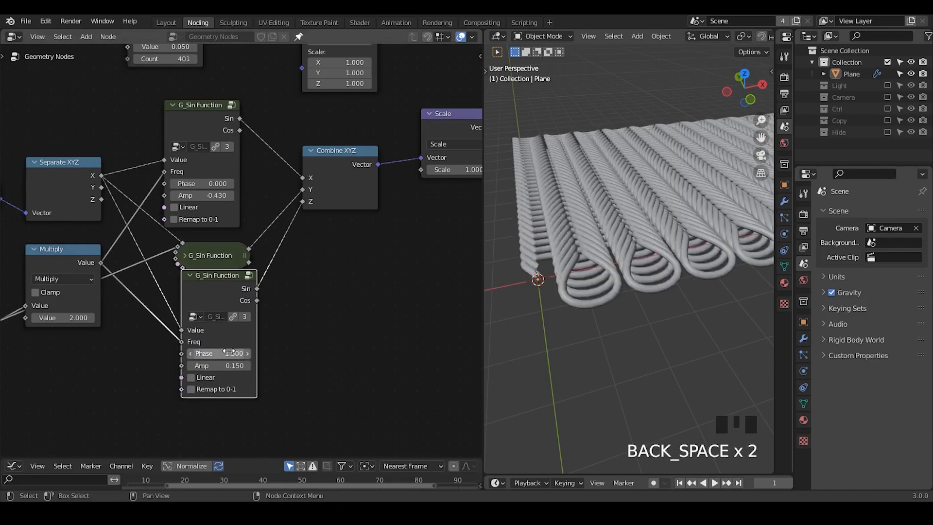
middle_drag(594, 238, 561, 123)
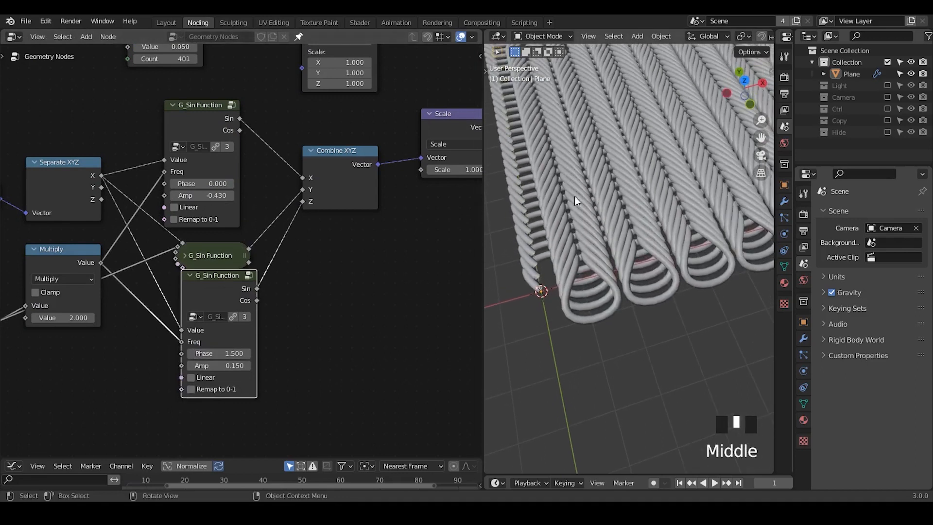
- Reset the third G_Sin Function's Phase to 0 and feed its Cos output into the Z input of Combine XYZ
drag(224, 300, 220, 315)
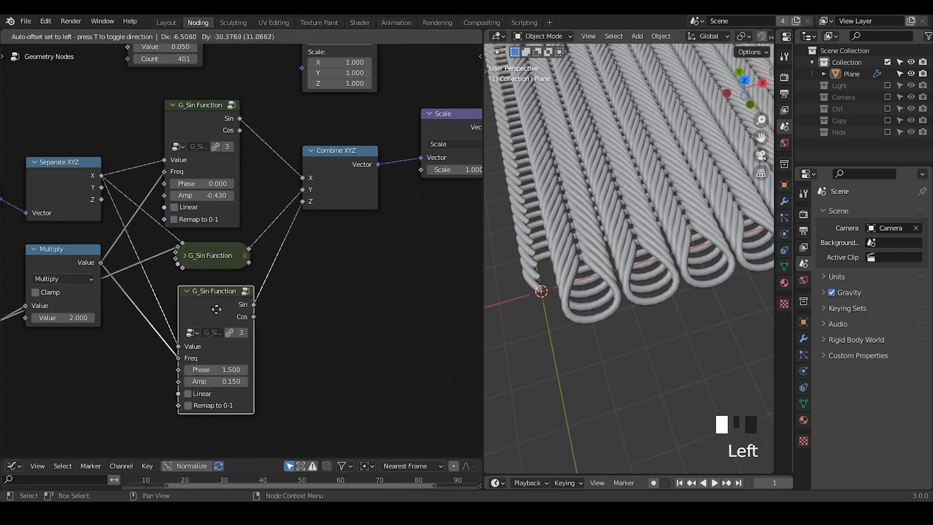
double_click(221, 368)
text(0)
key(Return)
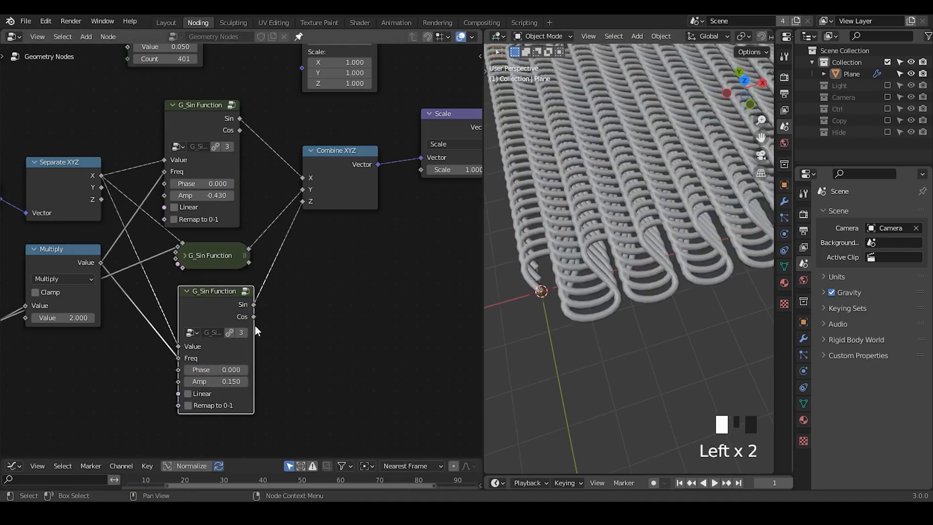
drag(254, 318, 301, 238)
drag(305, 202, 303, 201)
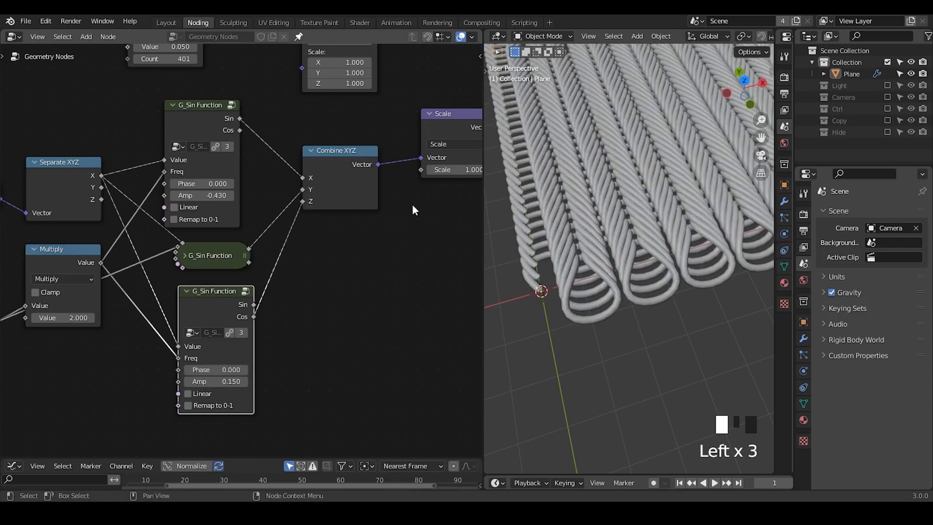
- Move the third G_Sin Function node lower, then expand the middle G_Sin Function and reposition it above
middle_drag(589, 311, 607, 243)
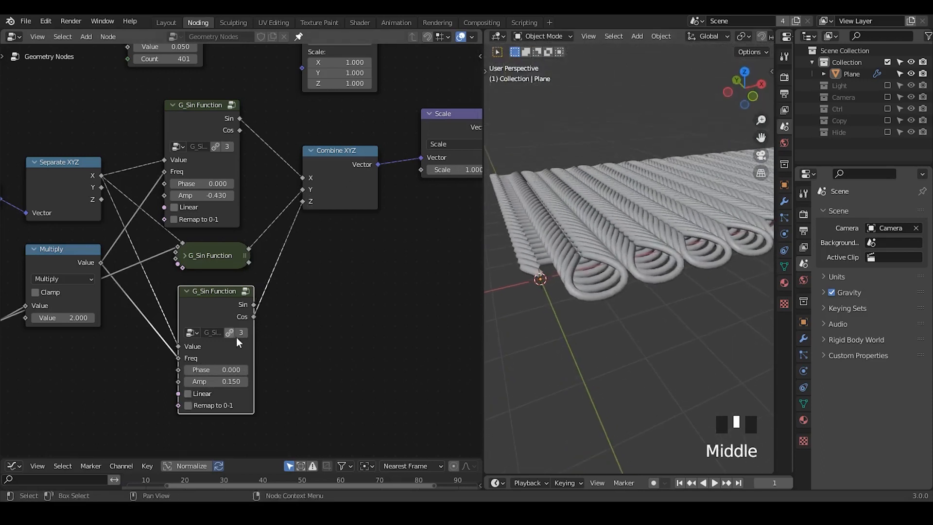
middle_drag(294, 61, 293, 274)
middle_drag(597, 247, 606, 213)
middle_drag(319, 336, 338, 117)
scroll(268, 290, down, 1)
drag(253, 291, 257, 323)
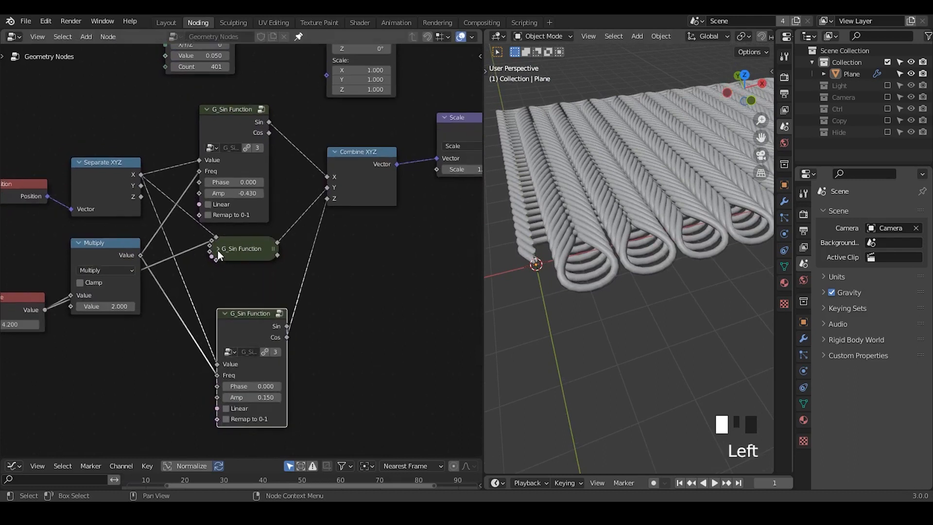
click(218, 250)
drag(241, 248, 262, 195)
- Set the Value node to 4.17 and the middle G_Sin Function's Amp to 0.52, moving that node clear of the first
middle_drag(6, 326, 94, 307)
mouse_move(94, 307)
shift+mouse_down()
mouse_move(40, 306)
mouse_move(97, 306)
shift+mouse_up()
drag(347, 187, 389, 189)
shift+drag(396, 261, 369, 261)
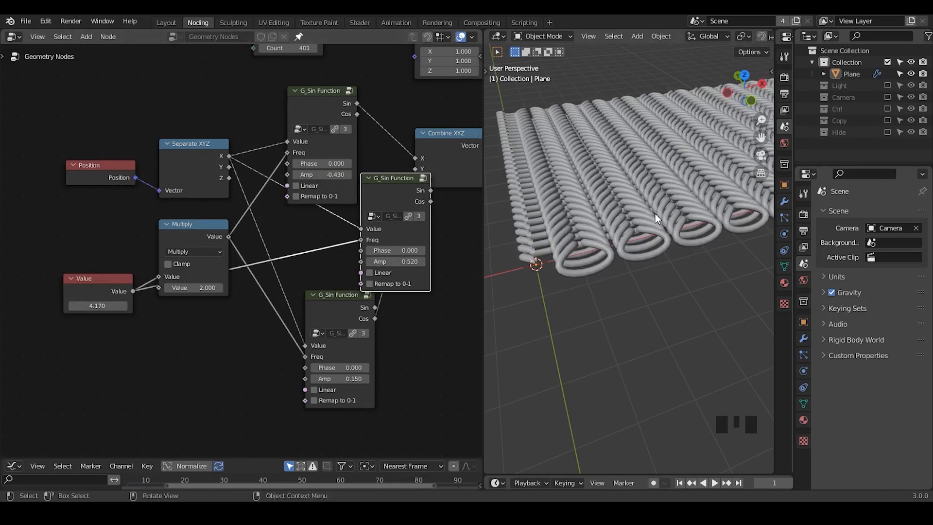
- Set the first G_Sin Function's Amp to -0.49 and the upper G_Curve Linear's Value to 0.22
middle_drag(655, 214, 634, 286)
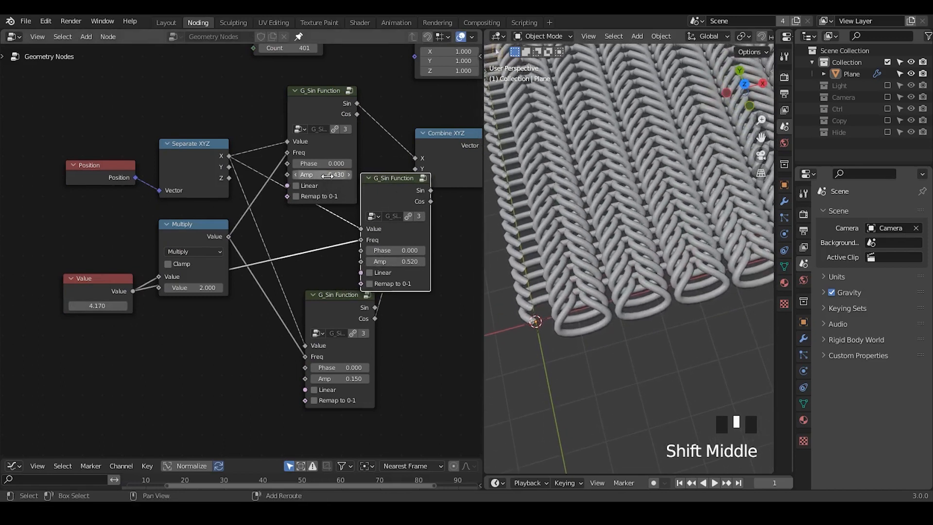
shift+drag(327, 175, 305, 175)
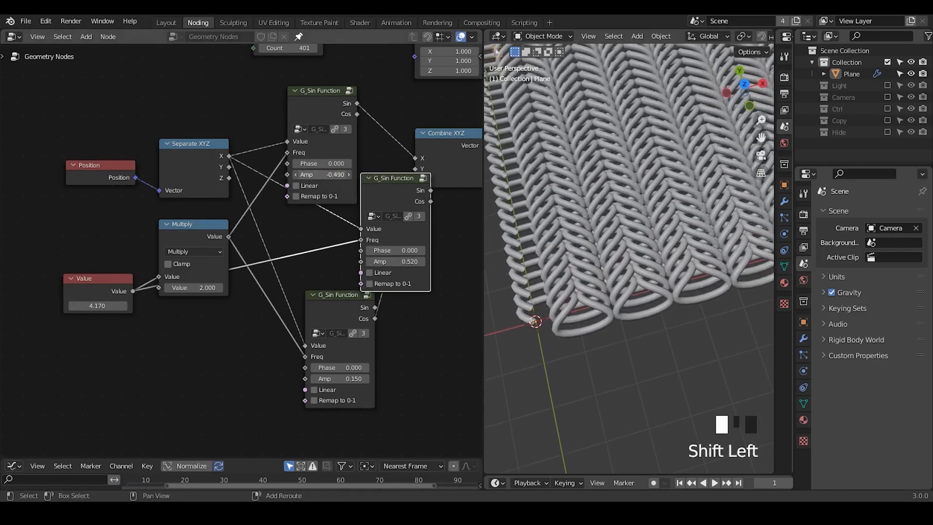
drag(340, 297, 342, 299)
middle_drag(314, 195, 313, 358)
shift+drag(255, 88, 240, 88)
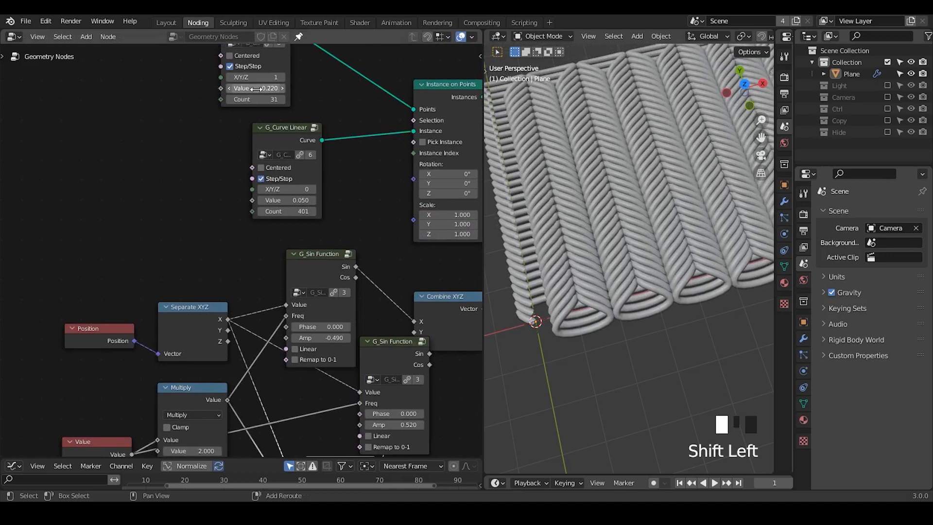
- Fine-tune the first G_Sin Function's Amp to -0.48
shift+middle_drag(628, 233, 620, 230)
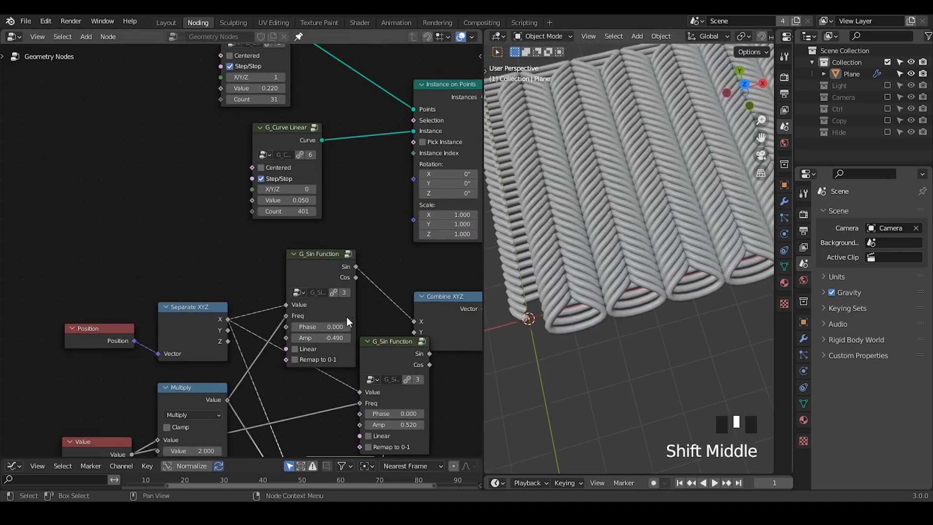
shift+drag(324, 340, 287, 340)
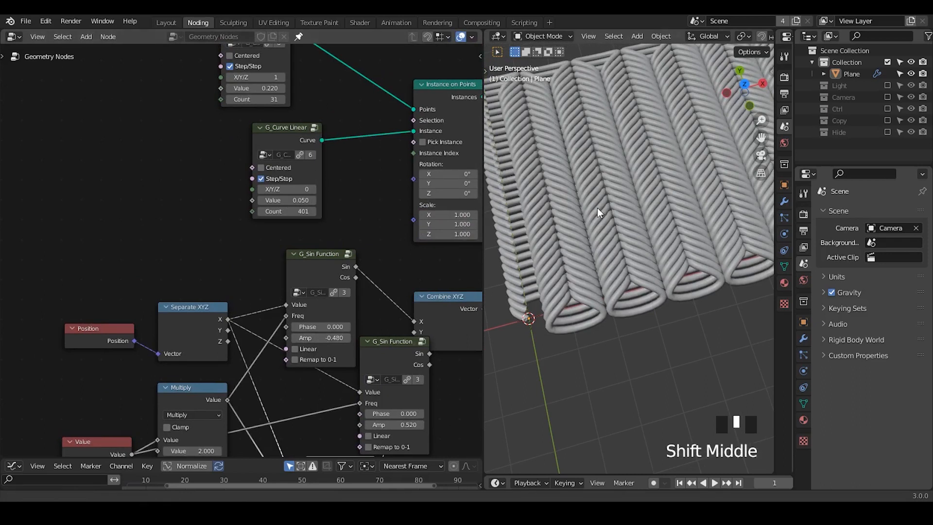
mouse_move(596, 208)
shift+middle_down()
mouse_move(584, 247)
mouse_move(612, 216)
mouse_move(613, 173)
mouse_move(603, 217)
shift+middle_up()
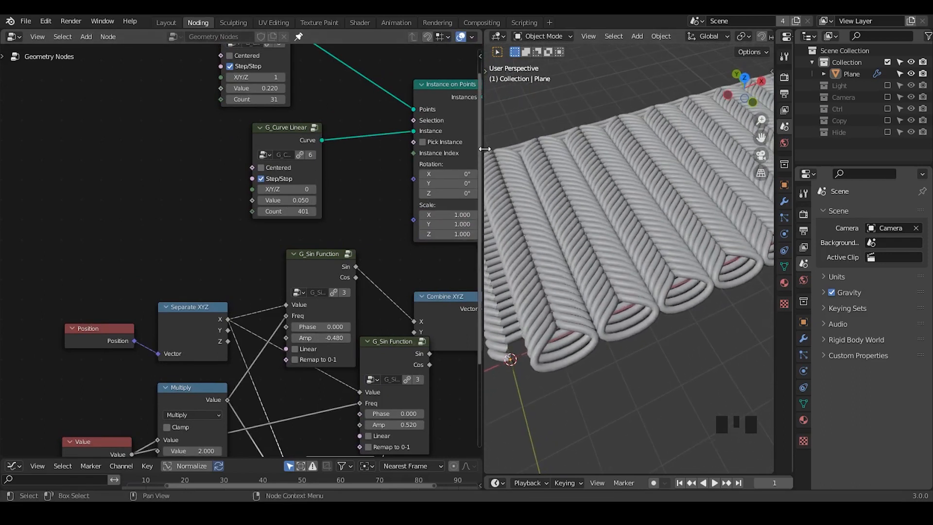
- Enlarge the 3D viewport to show the whole knitted pattern, and save the file
drag(484, 148, 400, 270)
middle_drag(366, 271, 72, 204)
ctrl+middle_drag(235, 139, 233, 223)
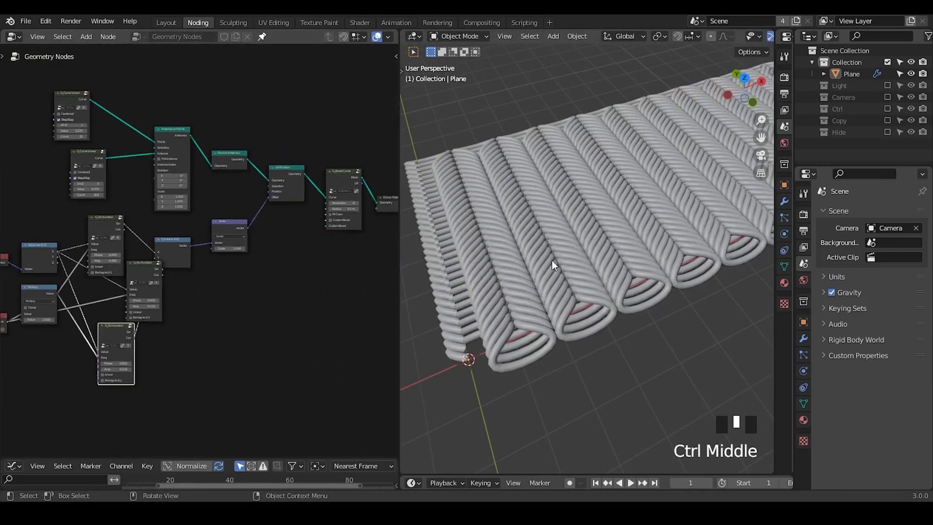
middle_drag(552, 260, 602, 241)
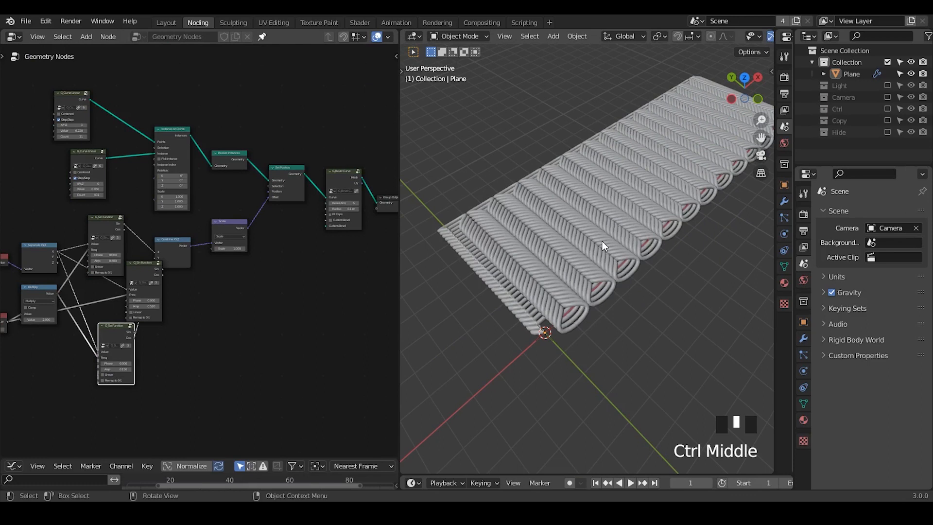
key(ctrl+s)
key(ctrl+shift+q)
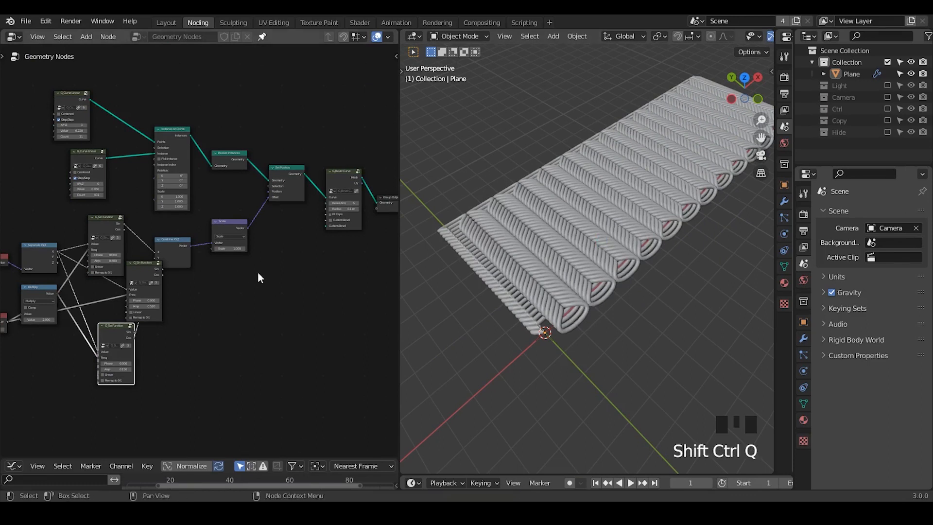
- Widen the node editor and enable Centered on the upper G_Curve Linear node
ctrl+middle_drag(256, 345, 249, 295)
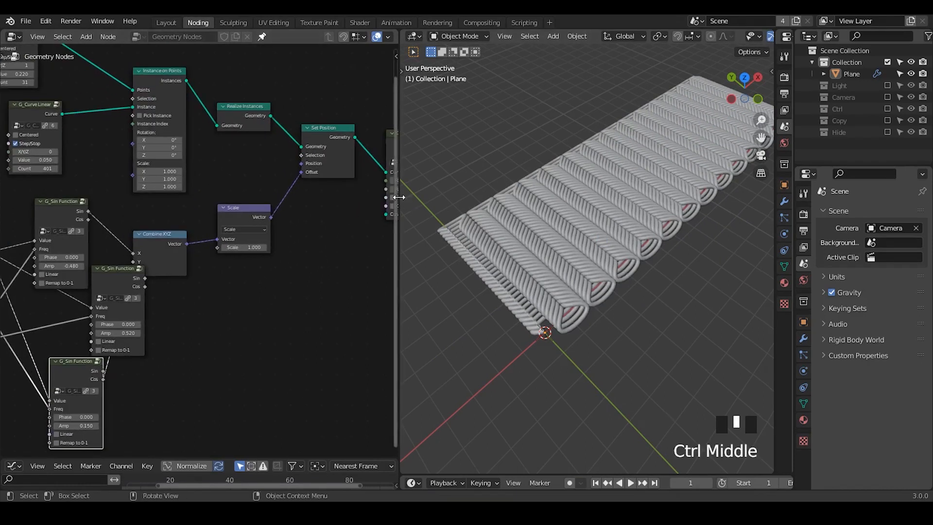
drag(398, 197, 518, 197)
middle_drag(65, 74, 103, 132)
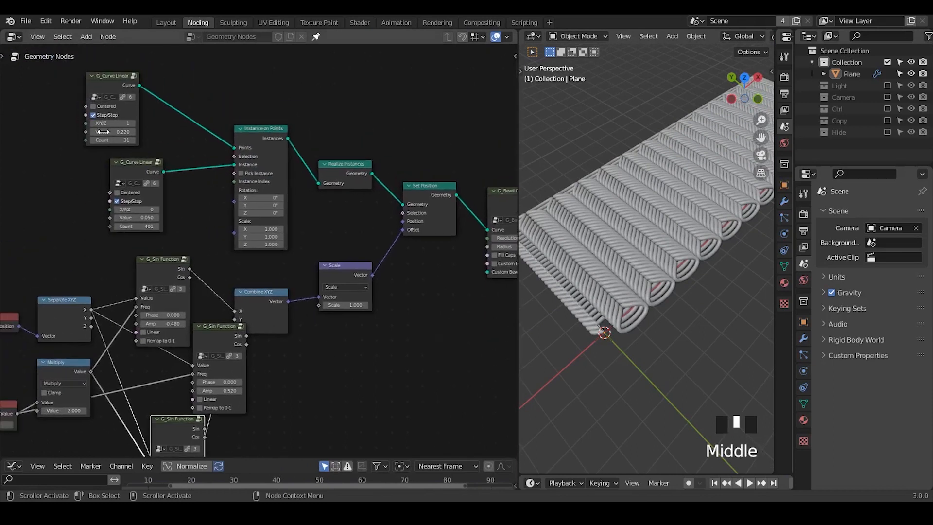
click(102, 107)
- Move Set Position and the nodes after it away to make room, and keep the Scale node's scale at 1
middle_drag(408, 302, 233, 239)
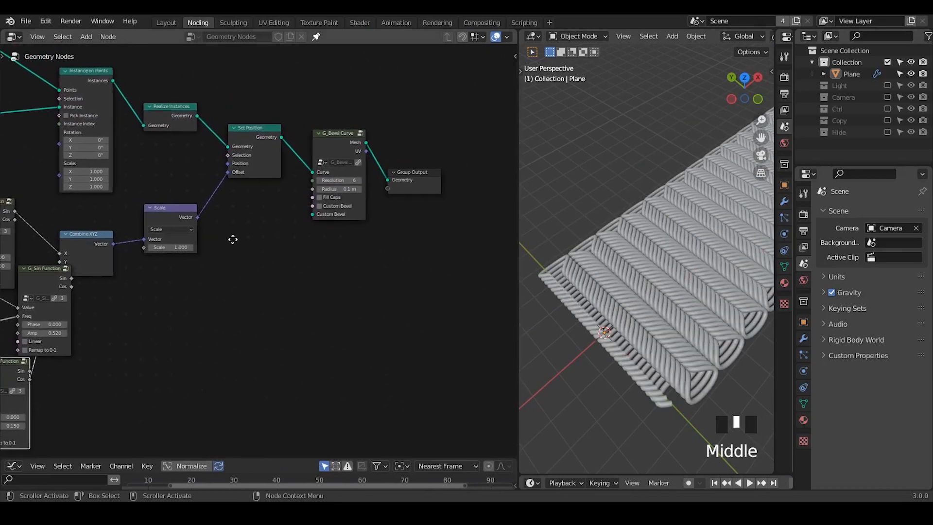
mouse_move(429, 105)
mouse_down()
mouse_move(223, 244)
mouse_move(150, 249)
mouse_move(166, 249)
mouse_up()
key(g)
click(360, 252)
click(179, 249)
text(1)
key(Return)
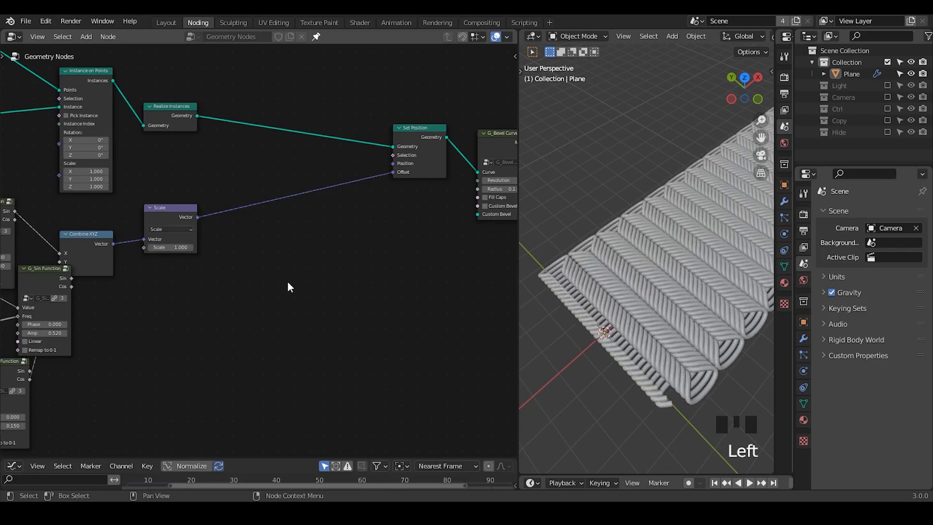
- Insert a G_Mix XYZ Vector node between Scale and Set Position's Offset, and reroute the Scale output into Vector B
ctrl+middle_drag(288, 285, 291, 220)
key(ctrl+a)
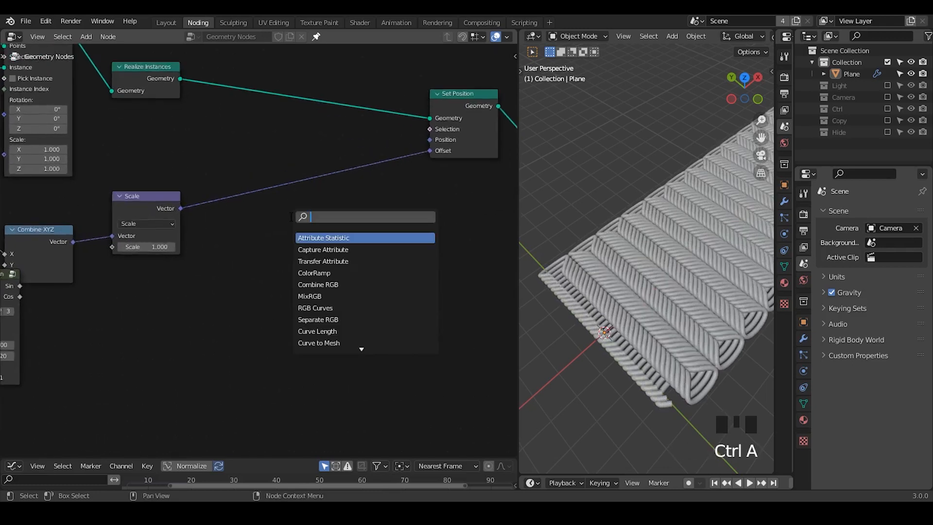
text(mix x)
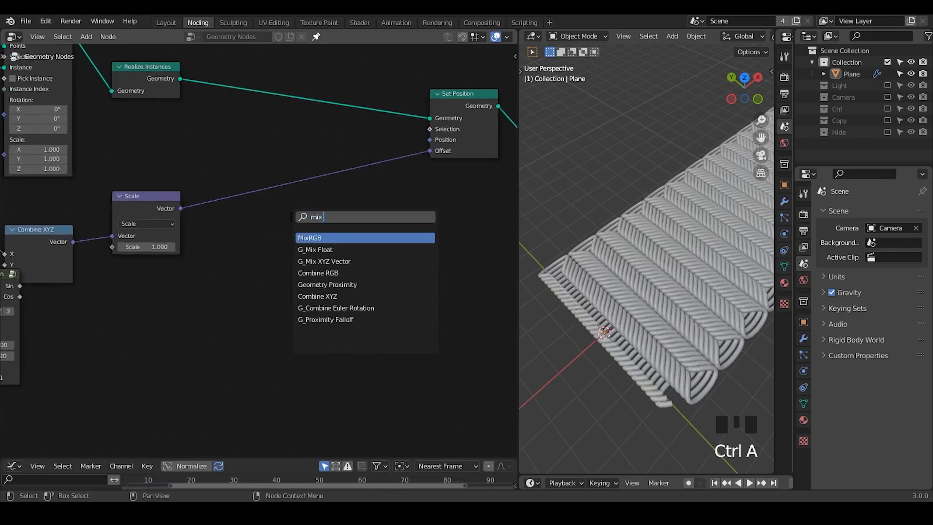
key(Return)
click(278, 144)
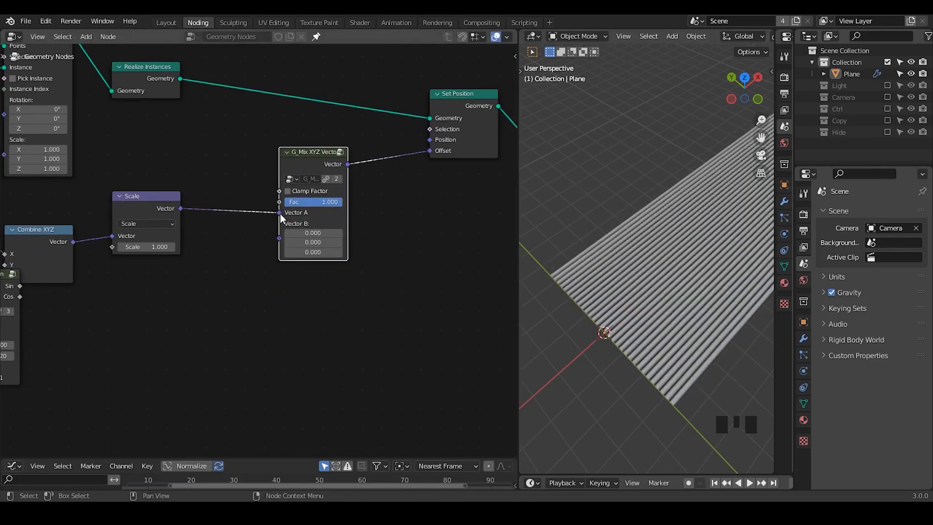
drag(279, 214, 279, 265)
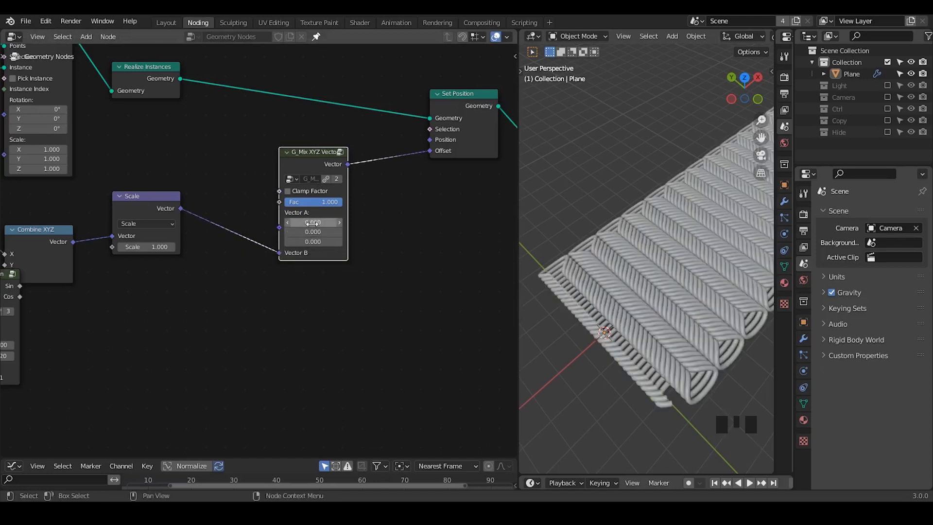
- Set the G_Mix XYZ Vector node's factor to 0 and its Vector A to 3.9, 0, 3
drag(326, 202, 357, 220)
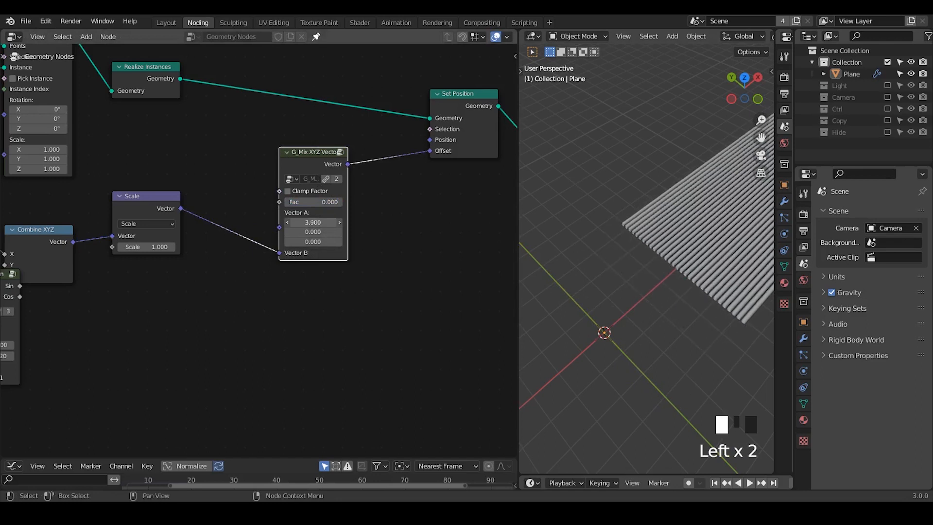
drag(312, 242, 340, 241)
ctrl+middle_drag(693, 257, 675, 265)
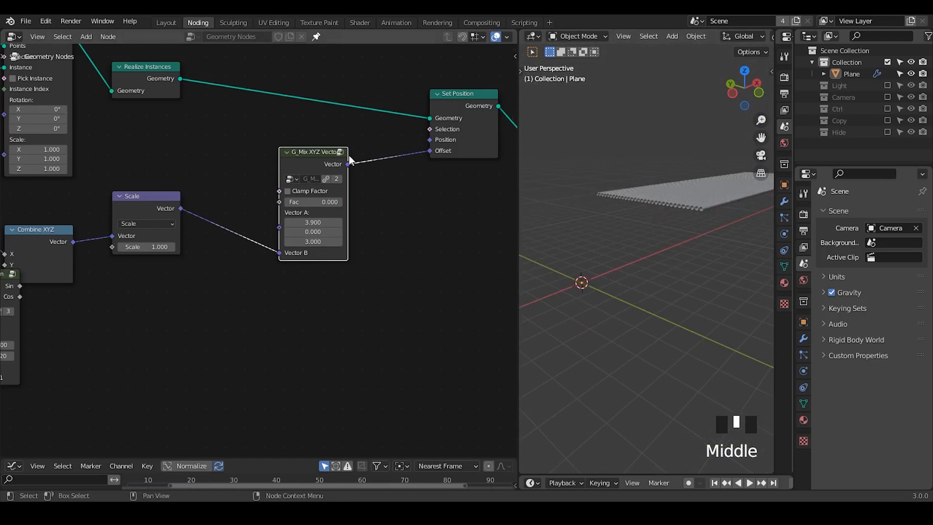
- Shift the G_Mix XYZ Vector node slightly and place a duplicate of it below Set Position
drag(349, 160, 334, 146)
key(shift+d)
click(402, 234)
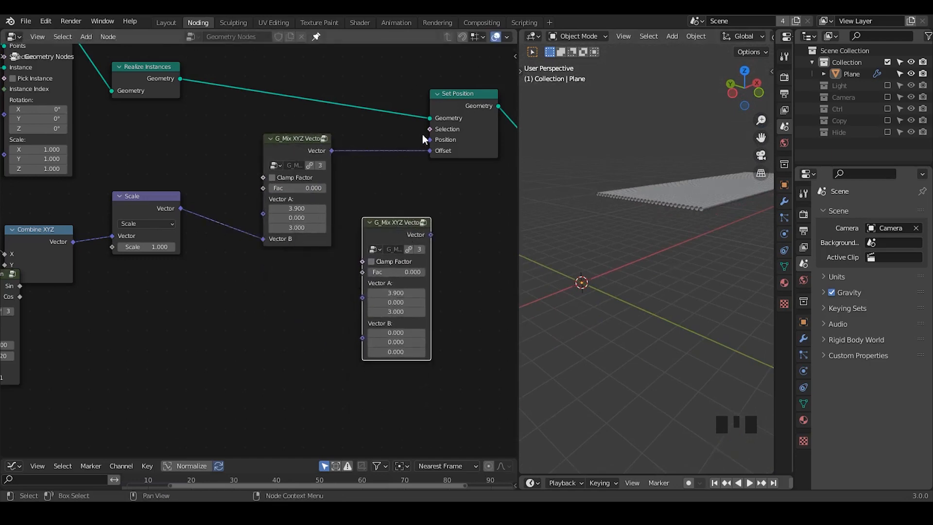
- Add a Position node and a Vector Math node in the space before the duplicated mix node
key(ctrl+a)
text(positio)
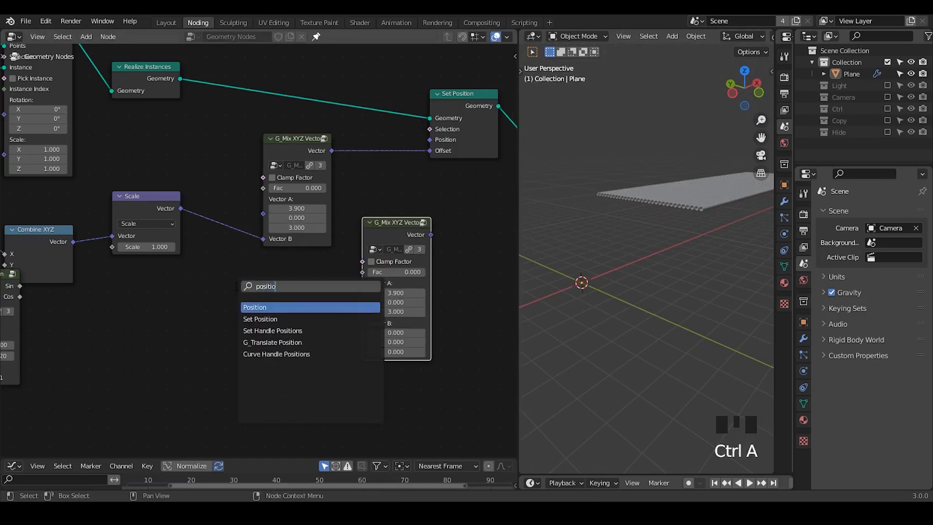
key(Return)
click(77, 334)
key(ctrl+a)
text(ve)
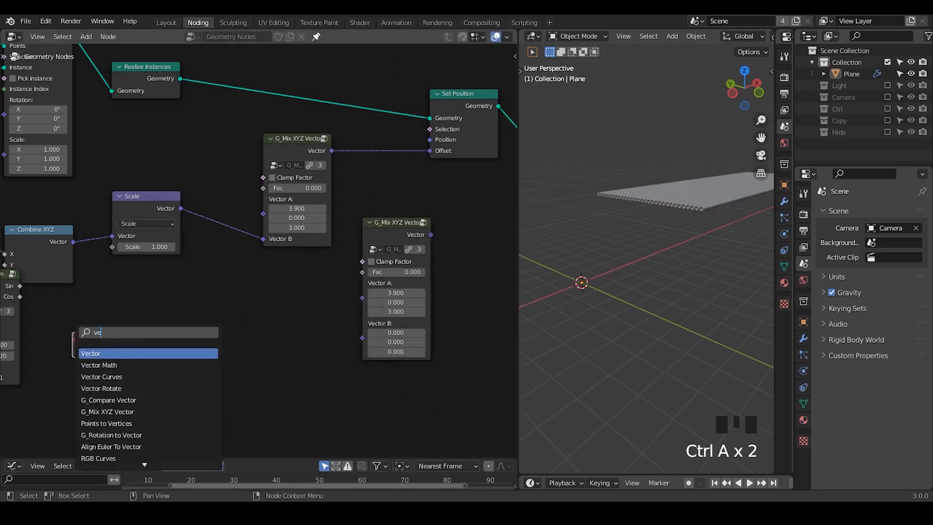
text(ctor add)
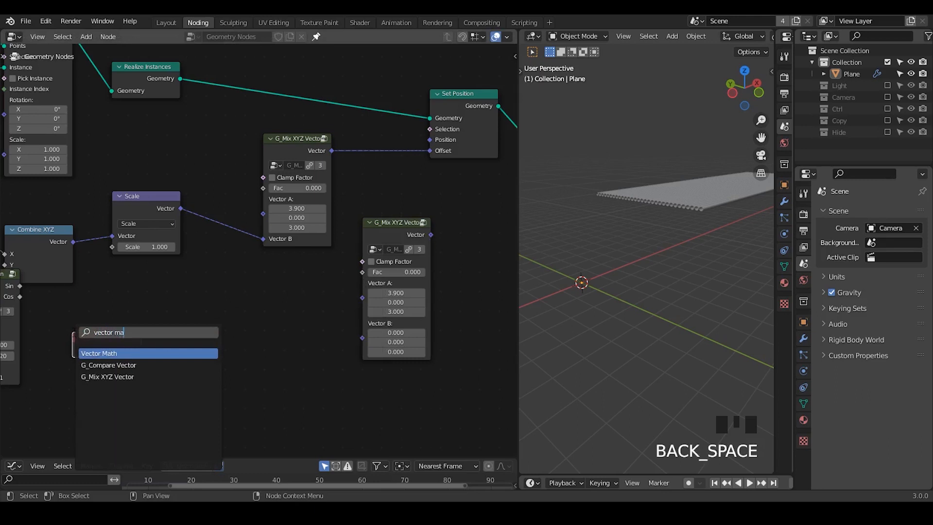
key(Return)
click(251, 261)
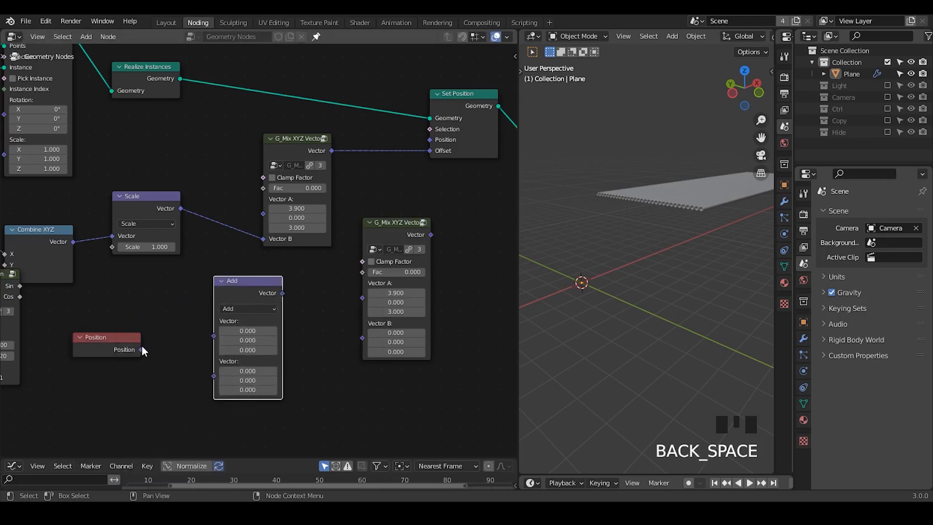
- Connect Position to the Vector Math node's first vector and change its operation to Multiply
drag(141, 350, 220, 336)
click(251, 308)
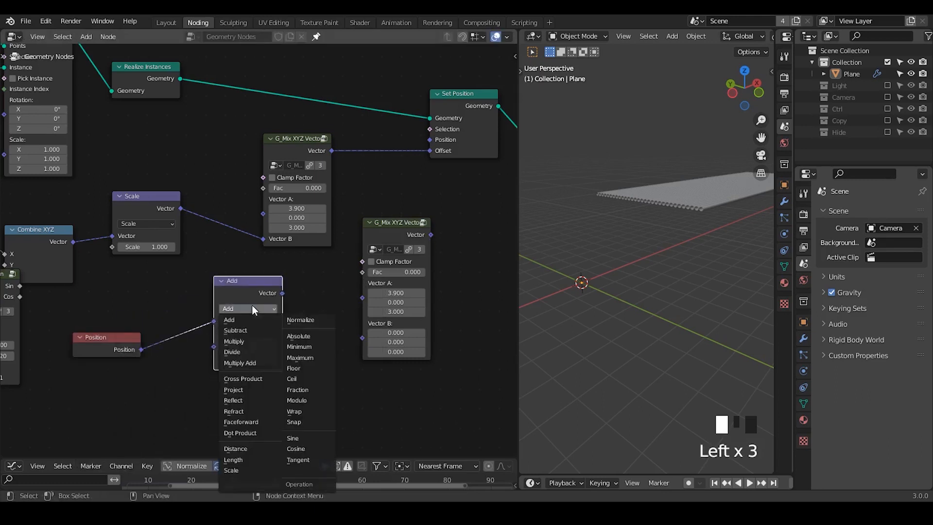
click(240, 341)
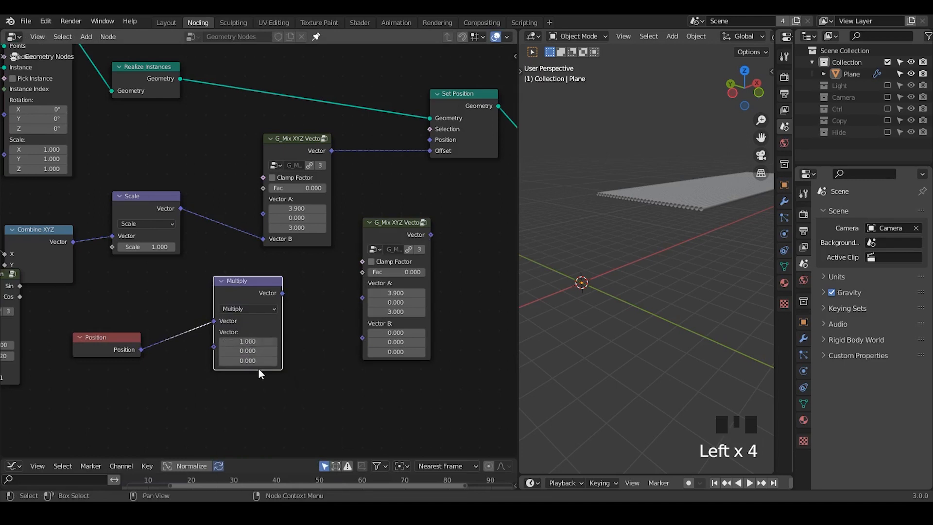
- Set the Multiply vector to 1, 0, 1, connect it to the duplicated mix node's Vector A, and link that mix to Set Position's Position
drag(281, 293, 362, 296)
drag(431, 235, 433, 142)
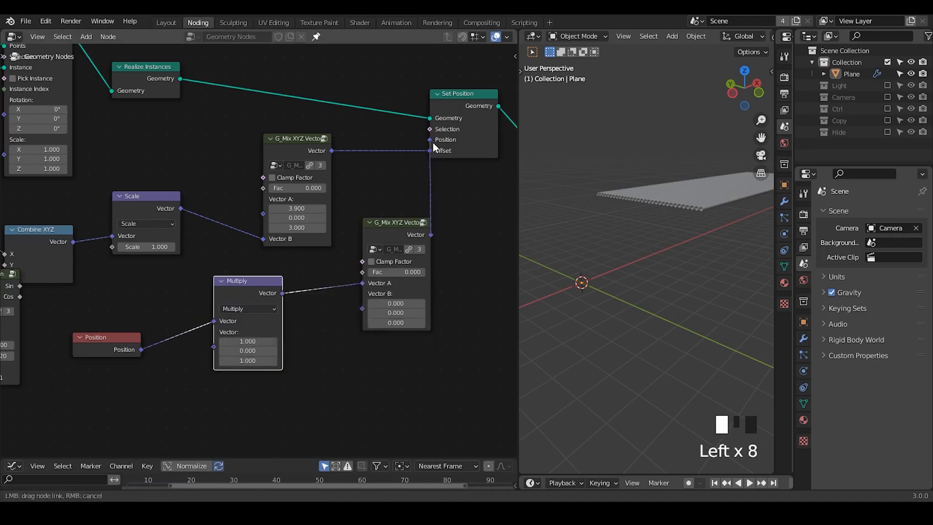
middle_drag(635, 217, 663, 205)
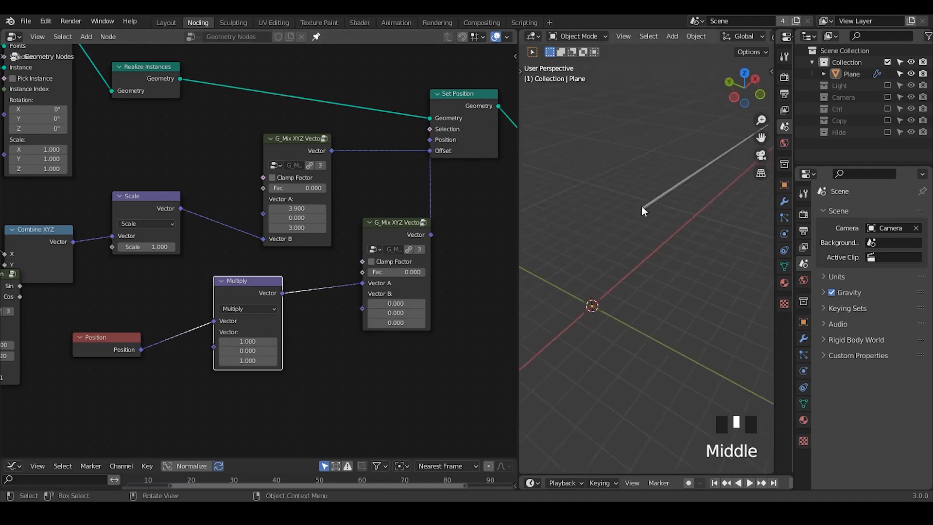
- Tidy the lower mix and Multiply nodes, and connect Position directly to the lower mix node's Vector B
drag(389, 226, 371, 236)
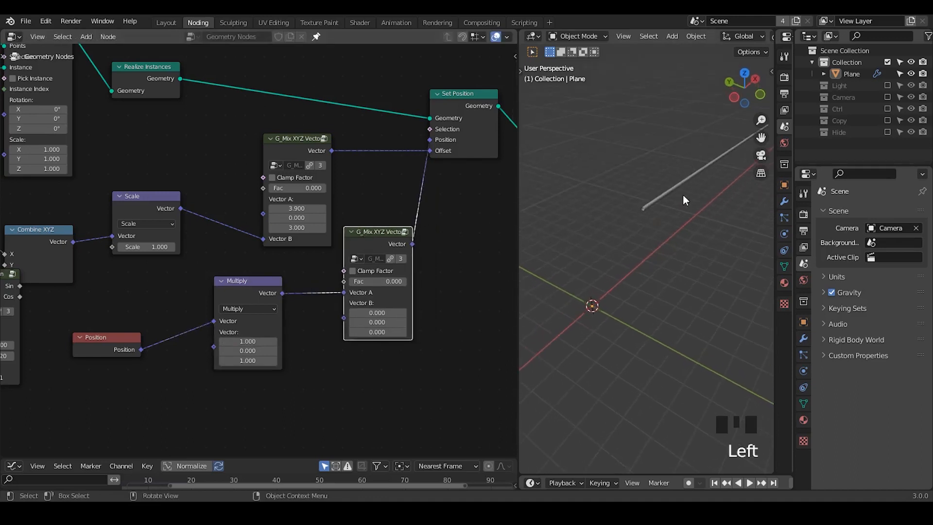
drag(232, 290, 215, 277)
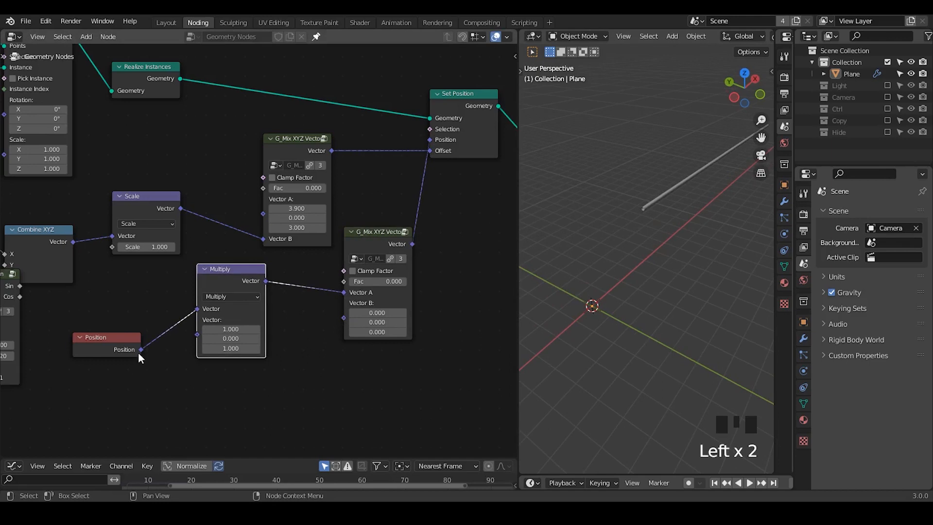
drag(141, 350, 345, 318)
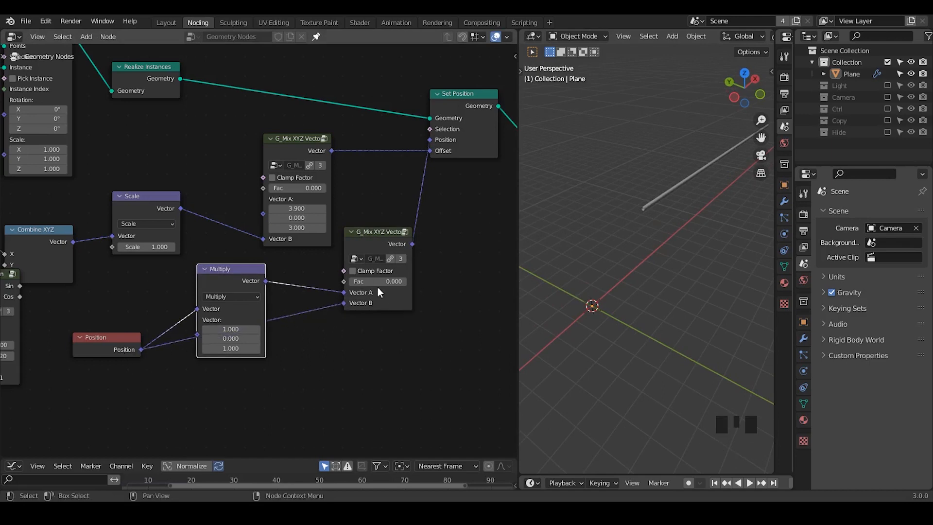
- Test the factors of the two mix nodes between 0 and 1, returning both to 0
mouse_move(366, 282)
mouse_down()
mouse_move(406, 282)
mouse_move(366, 282)
mouse_up()
drag(272, 188, 325, 188)
drag(371, 282, 348, 282)
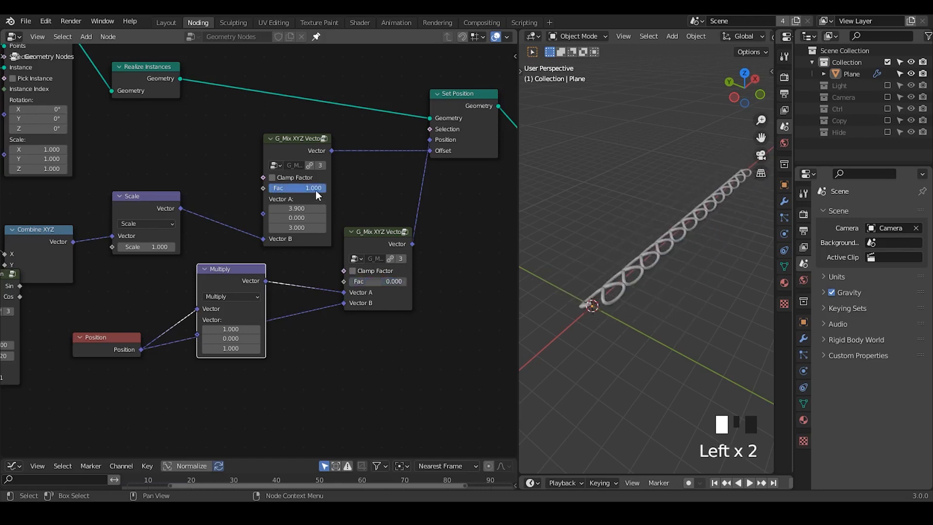
drag(316, 191, 271, 190)
- Add a G_Directional Falloff node below the Position node
middle_drag(211, 404, 252, 367)
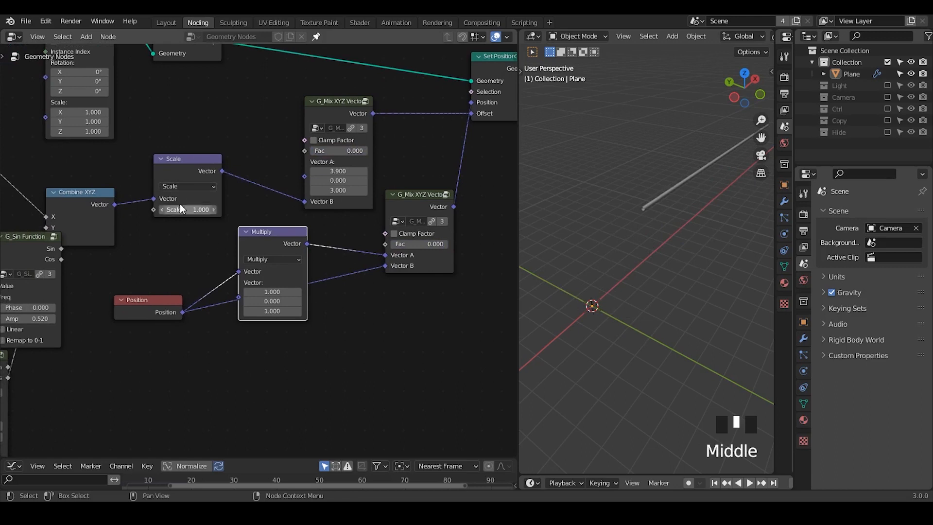
key(ctrl+a)
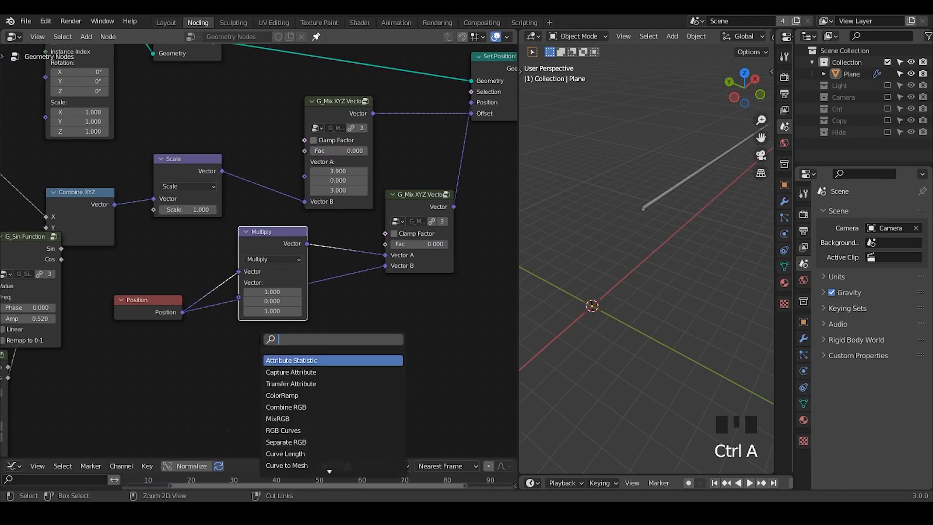
text(direc)
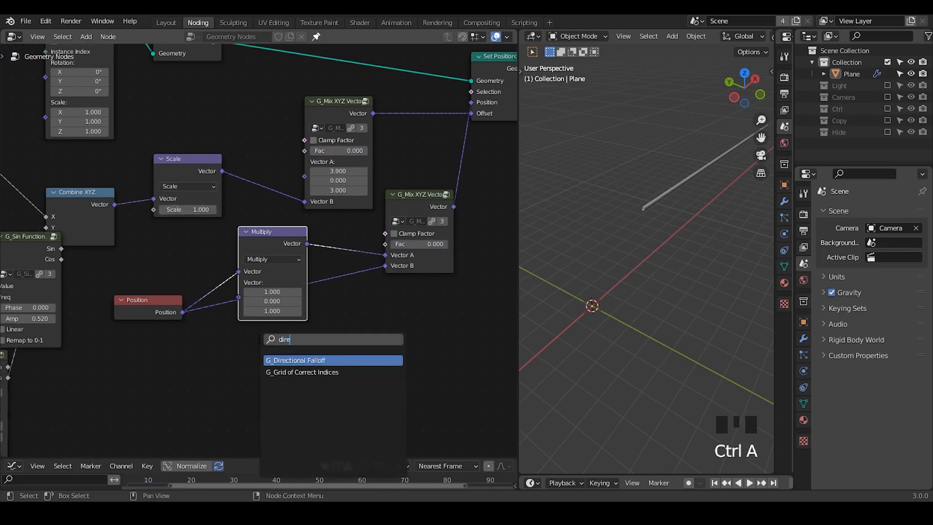
key(Return)
click(175, 346)
middle_drag(176, 346, 193, 290)
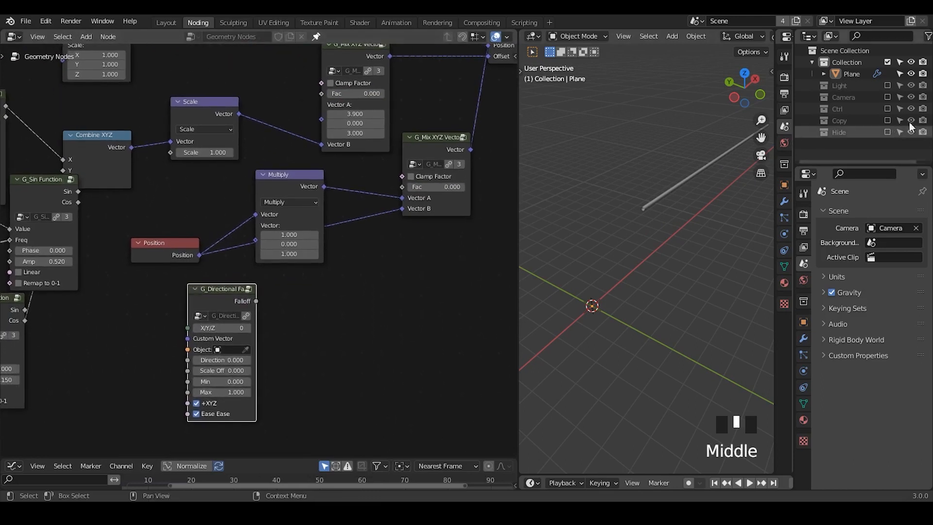
- Enable and expand the Ctrl collection, select its Controller empty, and assign it as the object of G_Directional Falloff
click(887, 109)
click(812, 108)
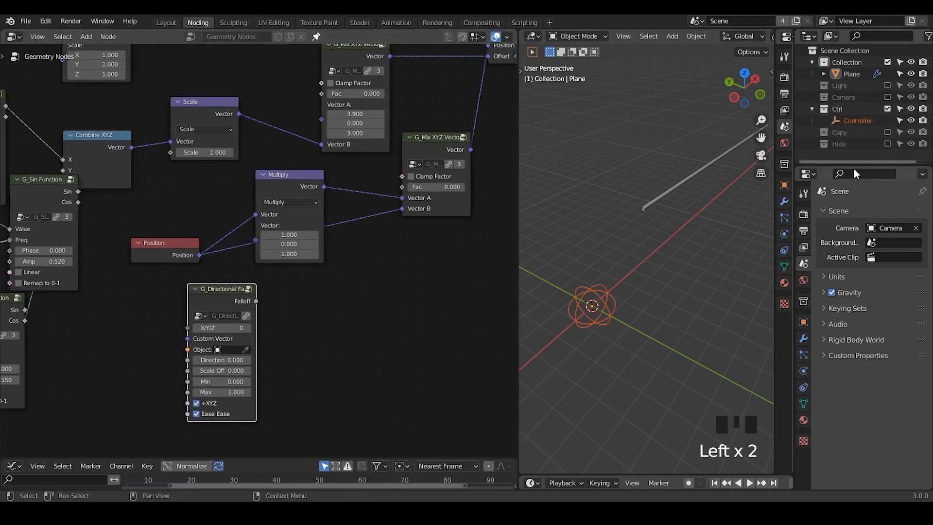
drag(853, 167, 852, 207)
click(850, 120)
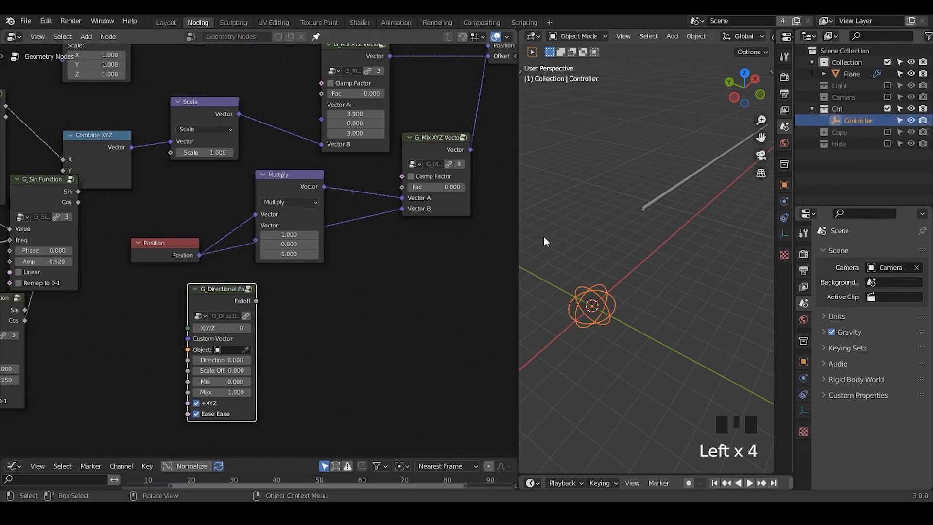
click(246, 350)
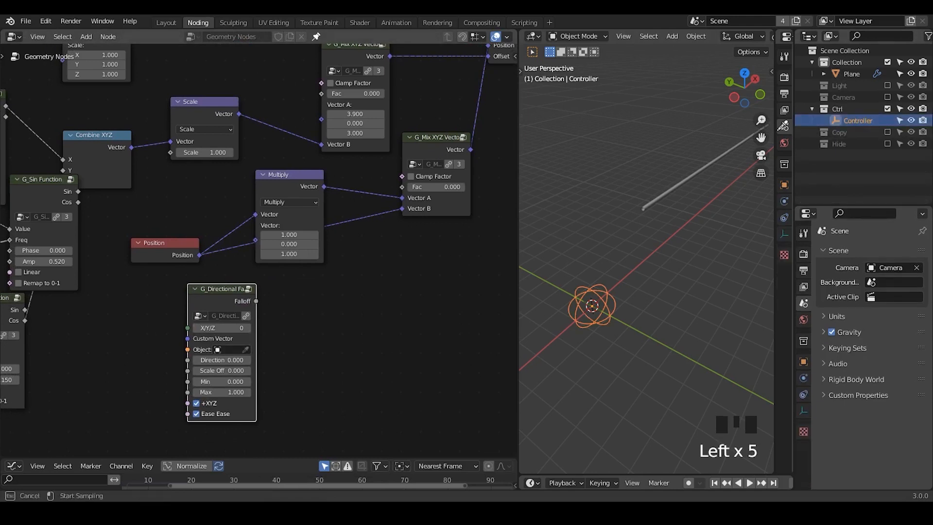
click(856, 121)
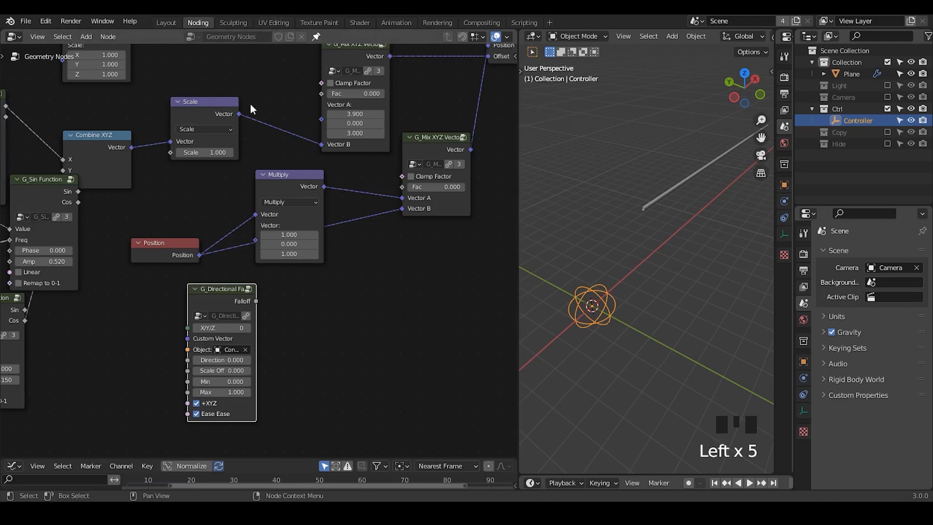
- Connect the Falloff output to the Scale node's Scale and to the Fac inputs of both mix nodes
drag(256, 301, 170, 152)
drag(256, 301, 321, 93)
drag(254, 301, 405, 186)
- Scale up the Controller and move it along the X axis to test the falloff, leaving it near the origin
key(g)
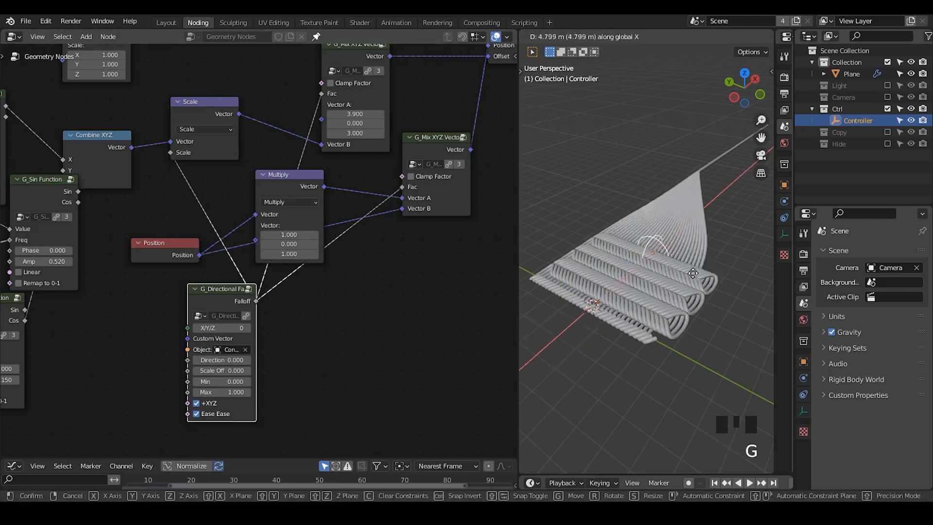
click(625, 343)
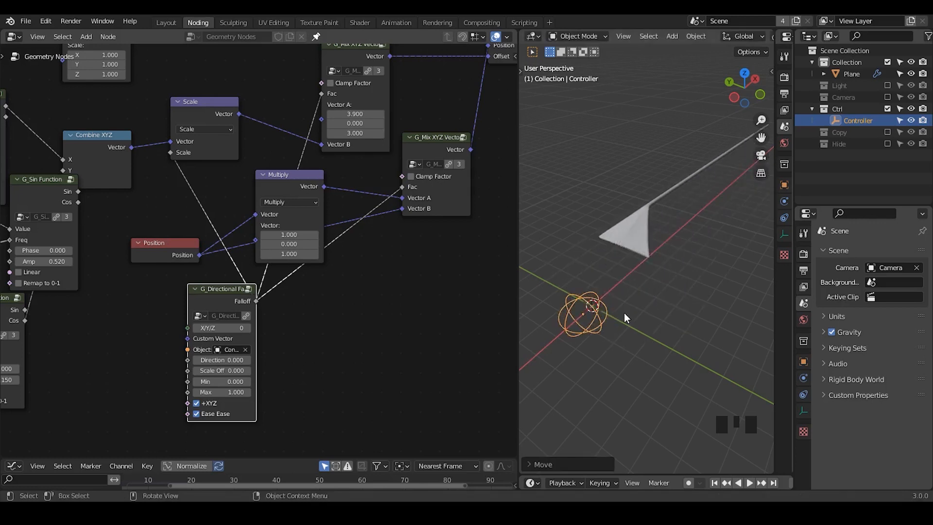
key(s)
click(730, 287)
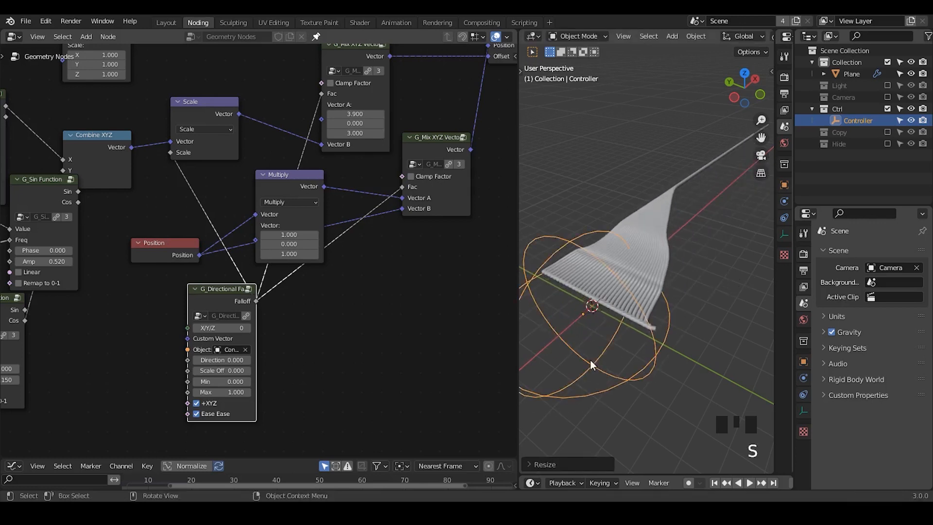
key(g)
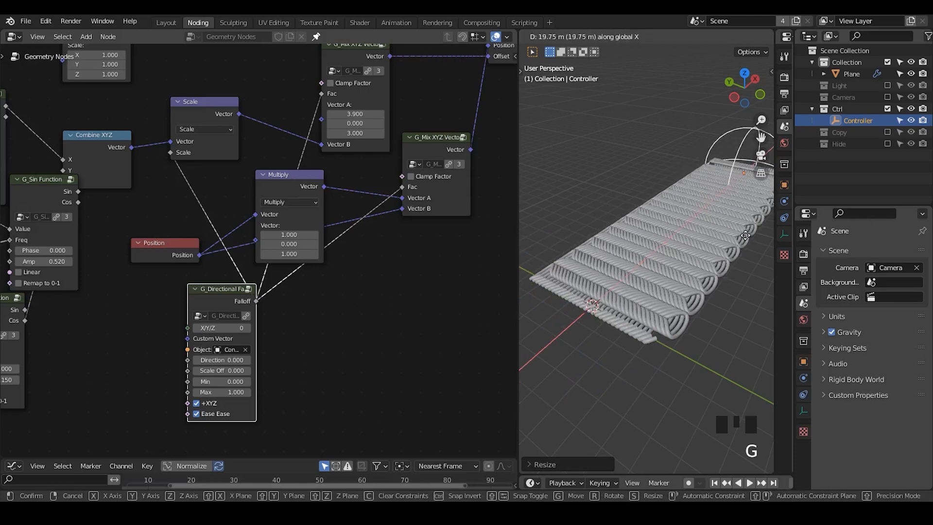
click(606, 356)
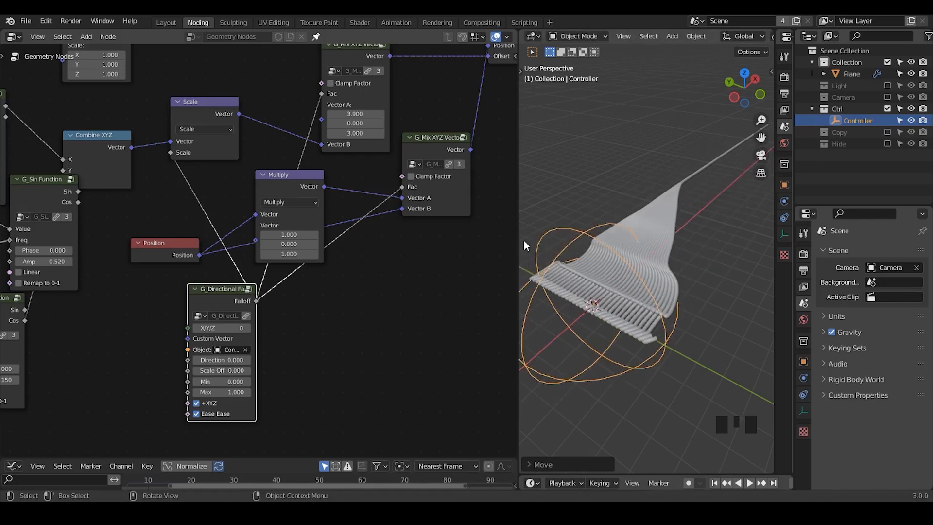
- Widen the 3D viewport and slide the Controller along the X axis again, ending near the start of the knit
drag(518, 236, 429, 257)
shift+middle_drag(437, 259, 541, 226)
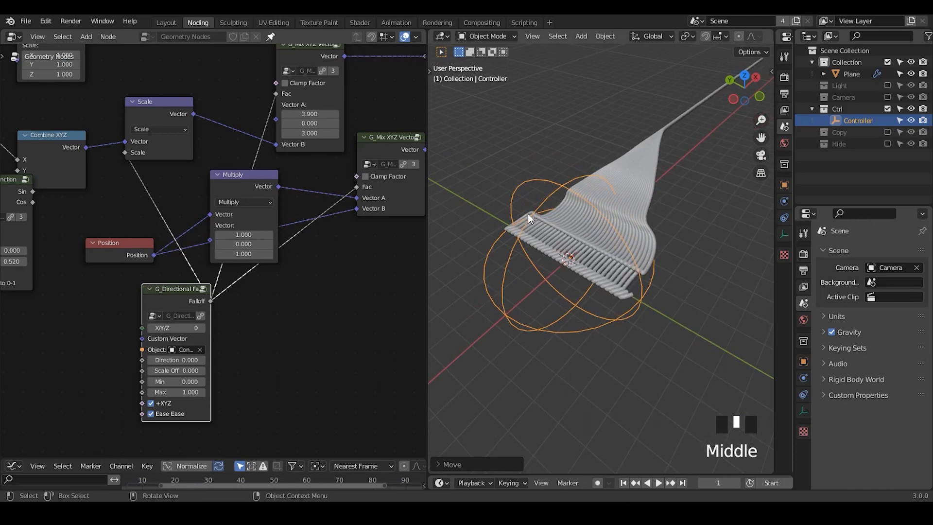
key(g)
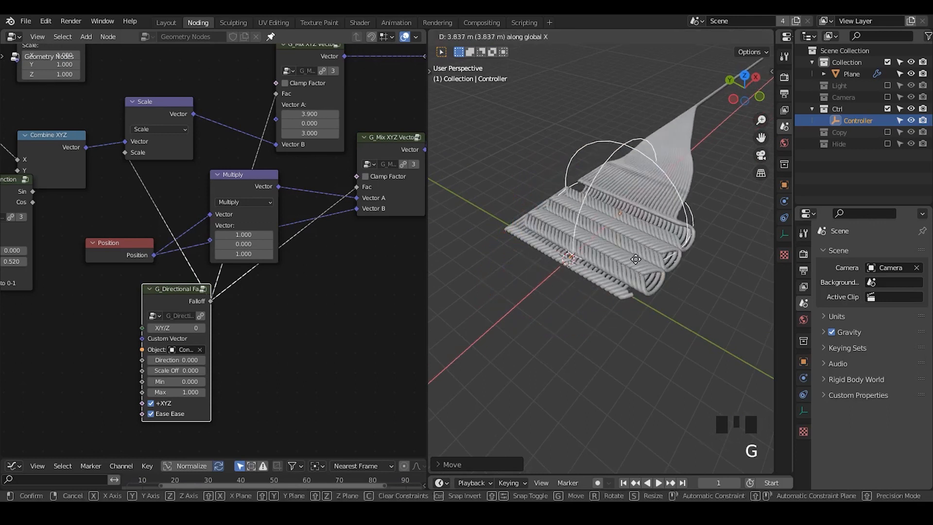
click(578, 291)
middle_drag(236, 321, 241, 271)
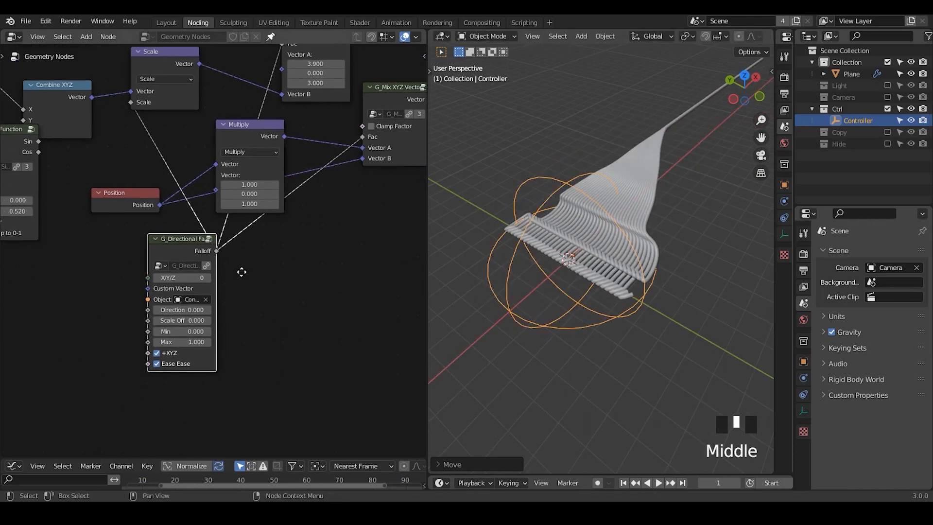
click(187, 254)
key(shift+d)
click(300, 291)
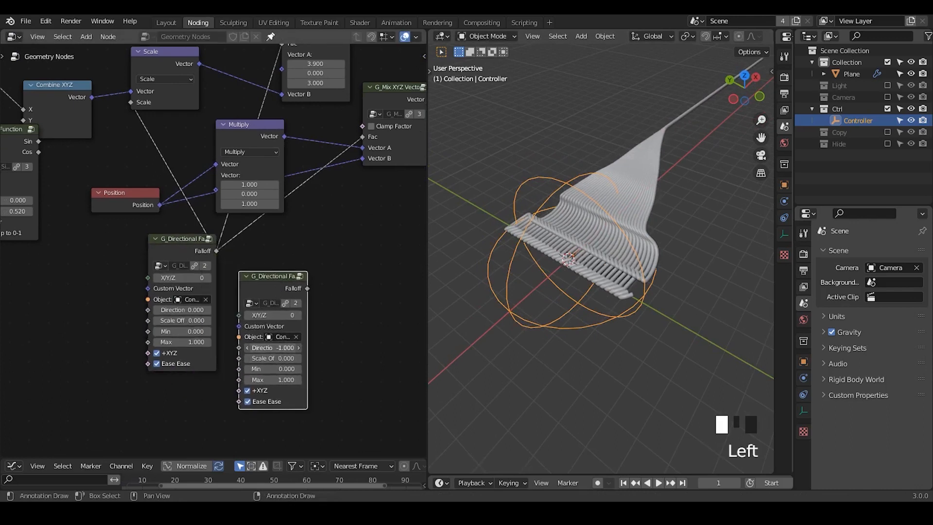
key(x)
- Move the G_Directional Falloff node farther from the other nodes and join its output links through a reroute
middle_drag(211, 316, 289, 284)
drag(252, 214, 162, 268)
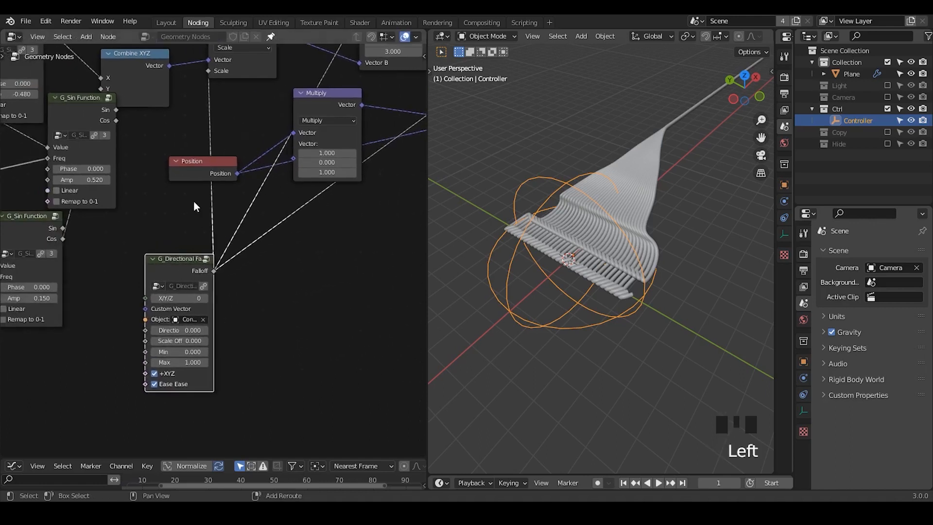
shift+right_drag(194, 204, 311, 284)
- Move the Controller farther along the X axis toward the loose threads
key(g)
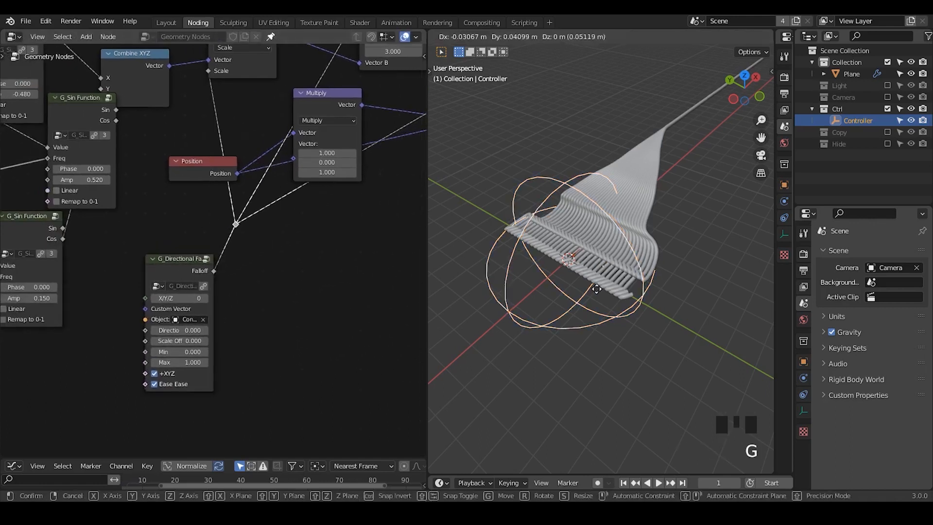
key(x)
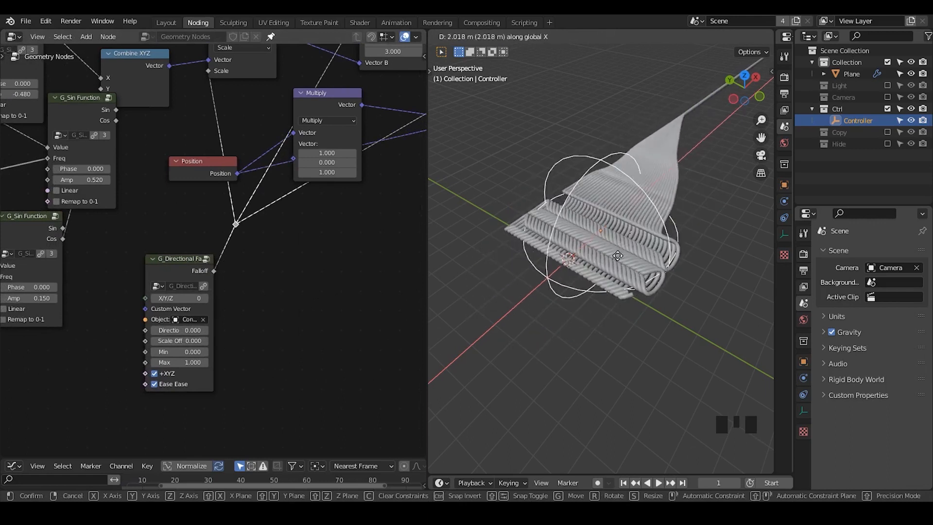
click(628, 251)
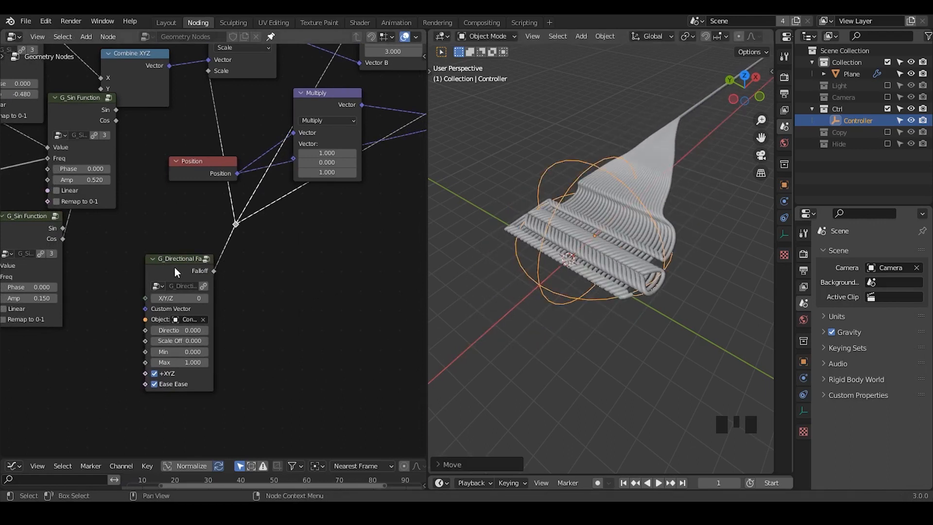
- Nudge the G_Directional Falloff node and tidy the layout of the nodes farther down the chain
drag(176, 271, 176, 269)
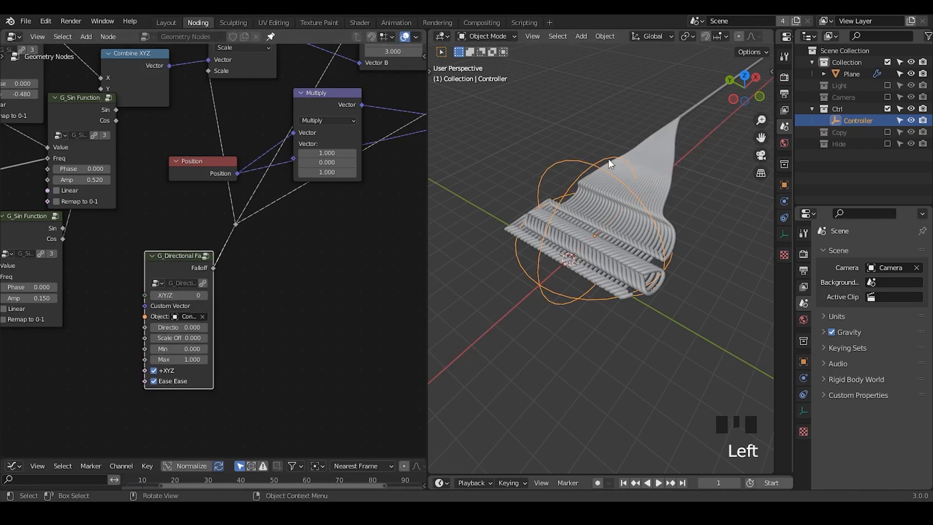
key(ctrl+shift+q)
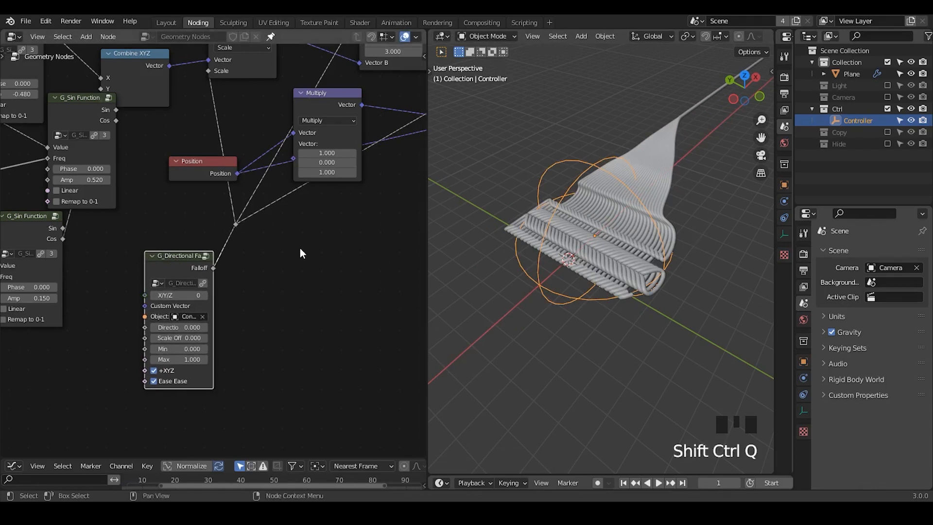
middle_drag(162, 278, 399, 344)
ctrl+middle_drag(324, 254, 332, 321)
drag(304, 171, 84, 303)
key(g)
click(210, 227)
drag(391, 54, 175, 140)
key(g)
click(129, 163)
middle_drag(129, 162, 214, 205)
middle_drag(182, 119, 199, 192)
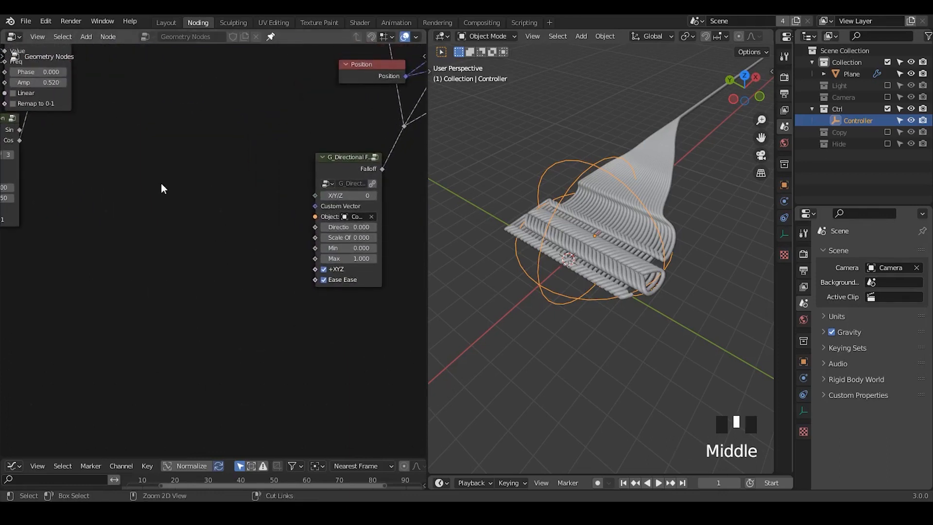
- Add a G_Translate Position node and connect its Vector output to the G_Directional Falloff node's Custom Vector
key(ctrl+a)
text(position tras)
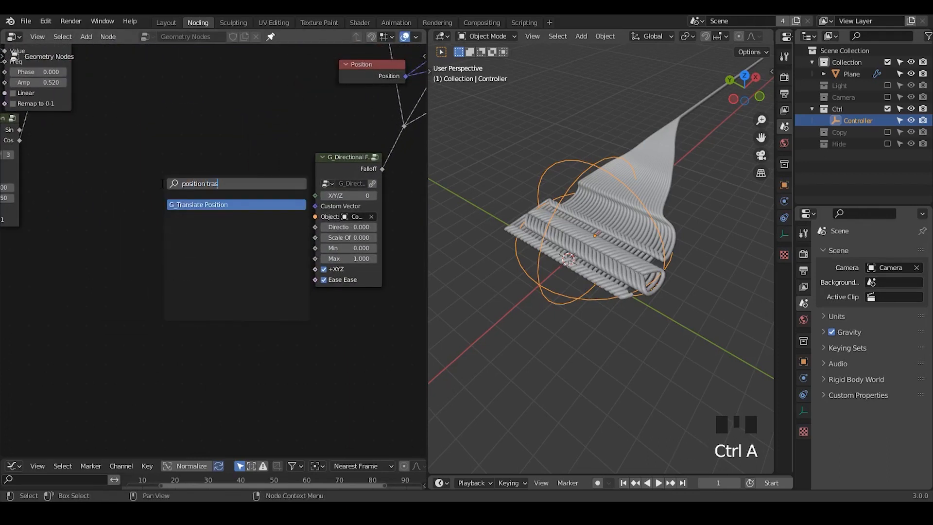
key(Return)
click(226, 179)
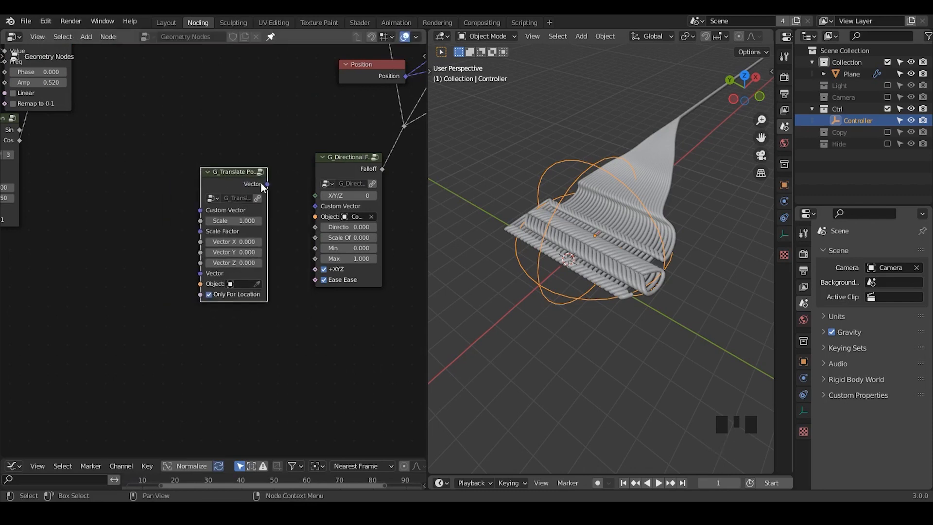
drag(267, 185, 316, 207)
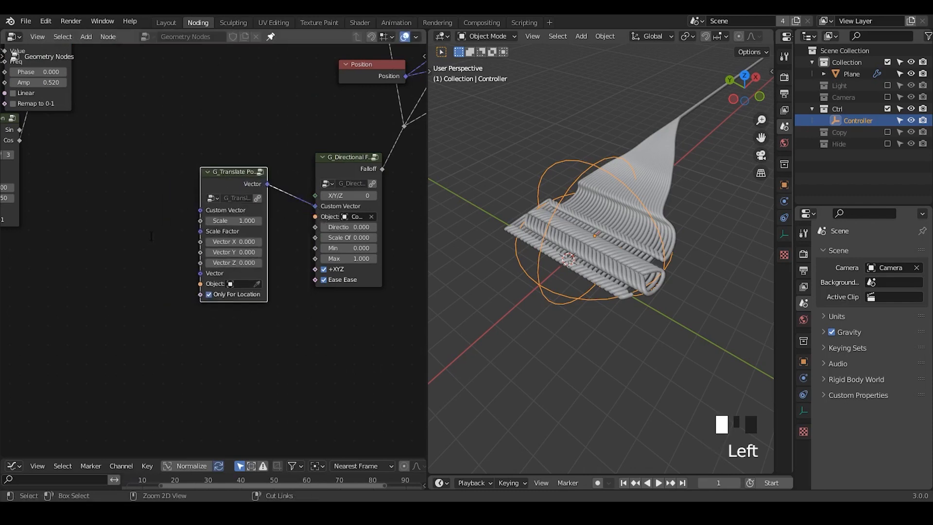
- Add a G_Noise 3D node beside G_Translate Position and connect its Fac output to Vector X
key(ctrl+a)
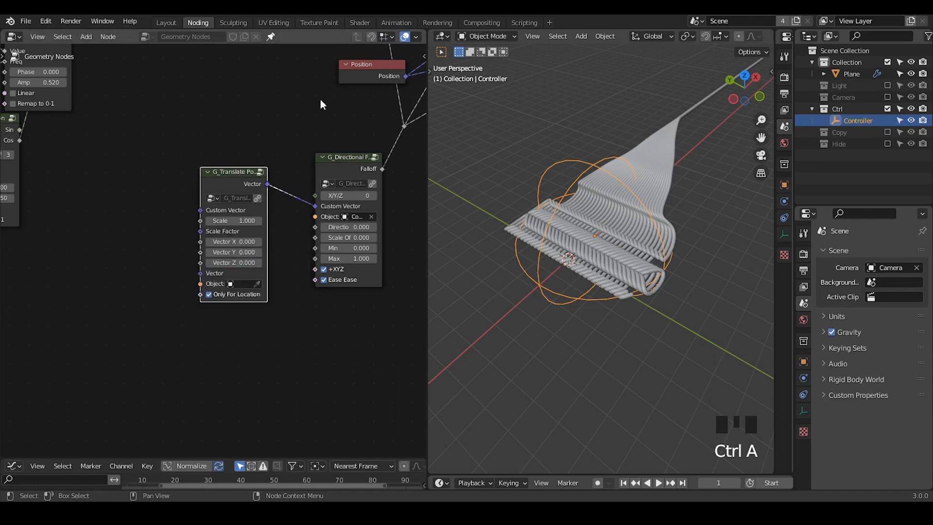
key(ctrl+a)
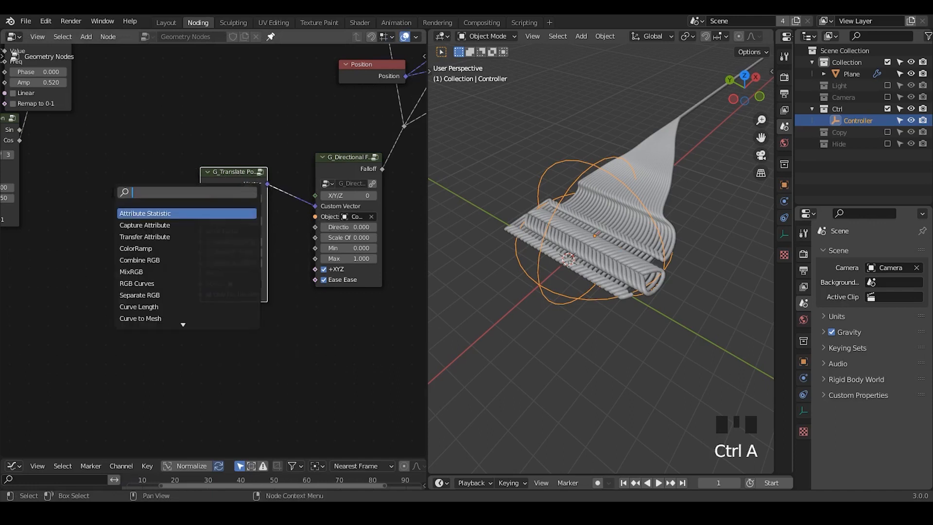
text(noise 3D)
key(Return)
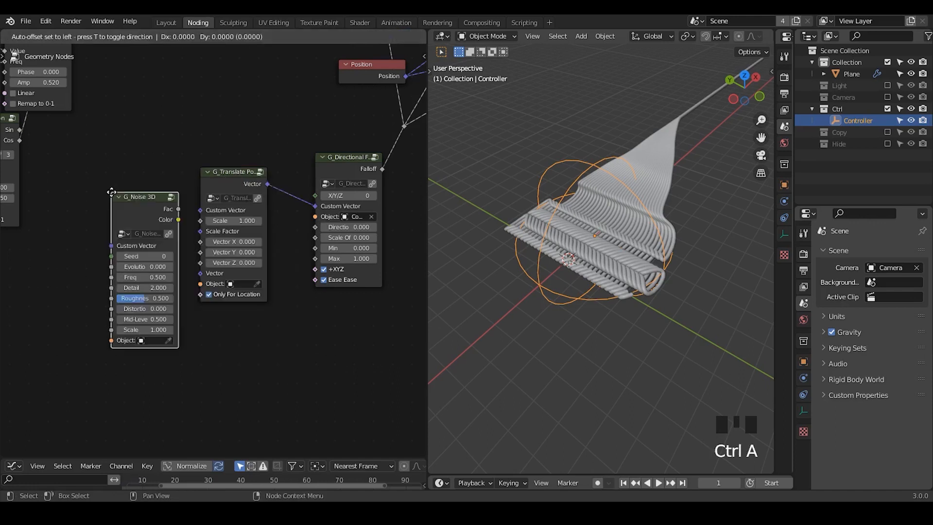
click(68, 221)
drag(135, 237, 200, 243)
middle_drag(155, 277, 193, 264)
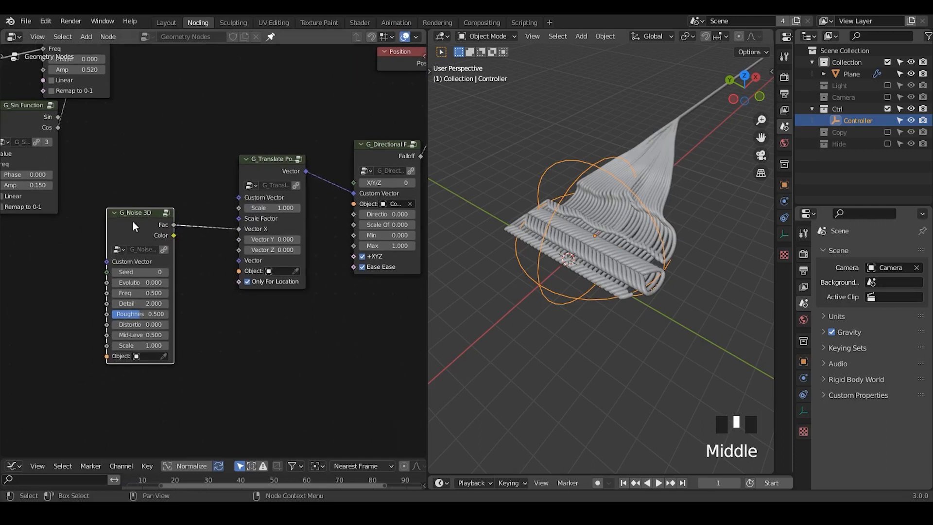
drag(136, 226, 159, 227)
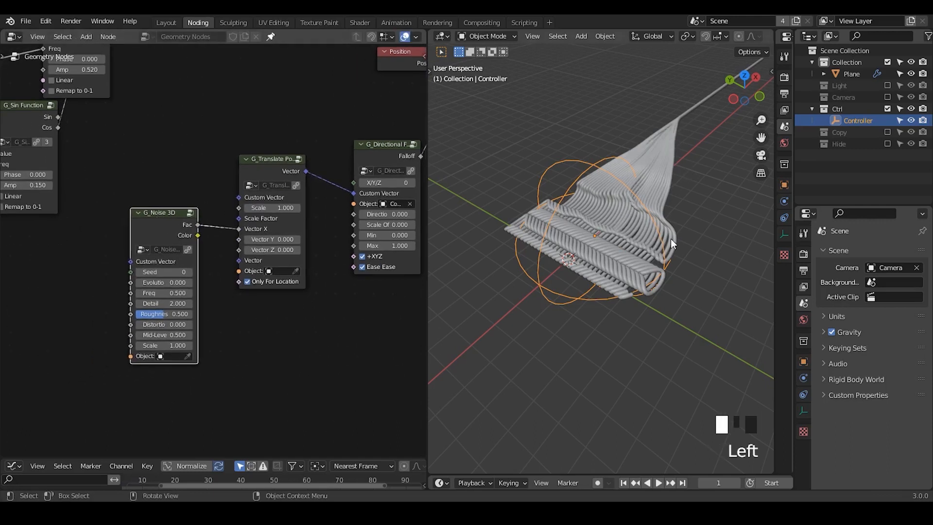
- Set the G_Noise 3D Scale to 4.6 and circle the loose threads in the 3D viewport with an annotation
middle_drag(671, 238, 620, 203)
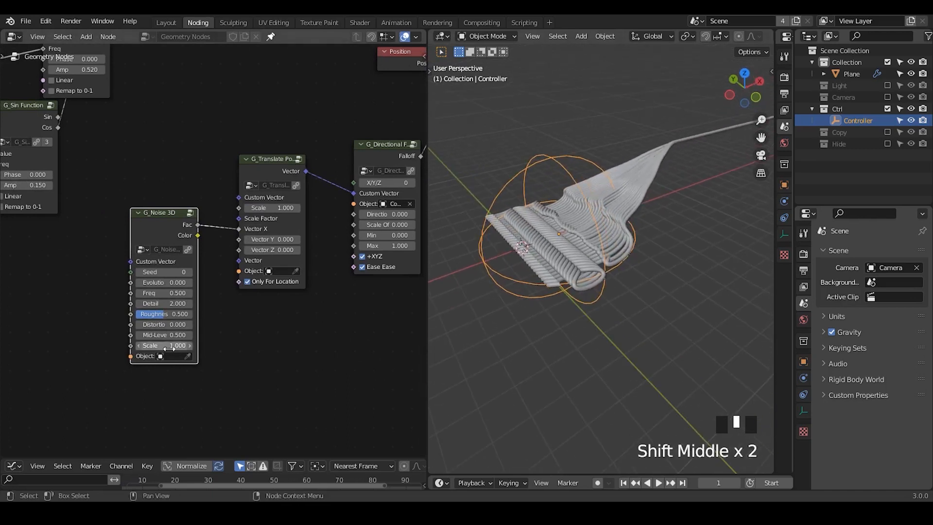
drag(169, 348, 244, 348)
mouse_move(615, 171)
mouse_down()
mouse_move(643, 193)
mouse_move(603, 187)
mouse_up()
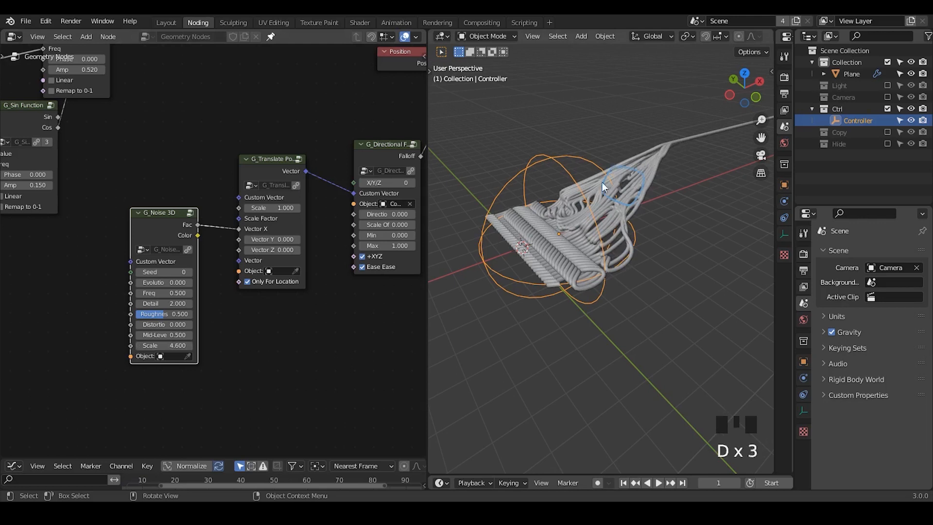
- Disconnect the falloff link from the Scale node and set its Scale to 0
middle_drag(334, 224, 255, 297)
middle_drag(340, 61, 252, 136)
drag(242, 113, 234, 171)
drag(274, 112, 275, 113)
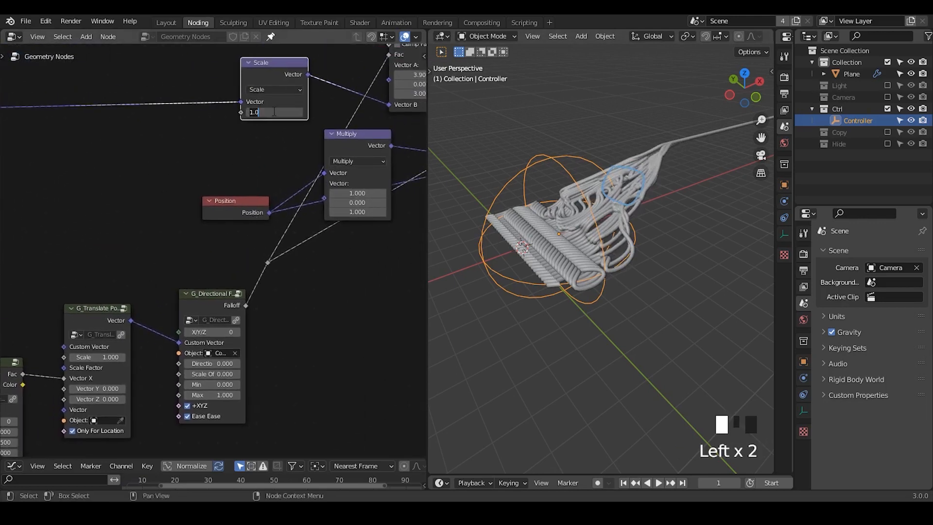
text(0)
key(Return)
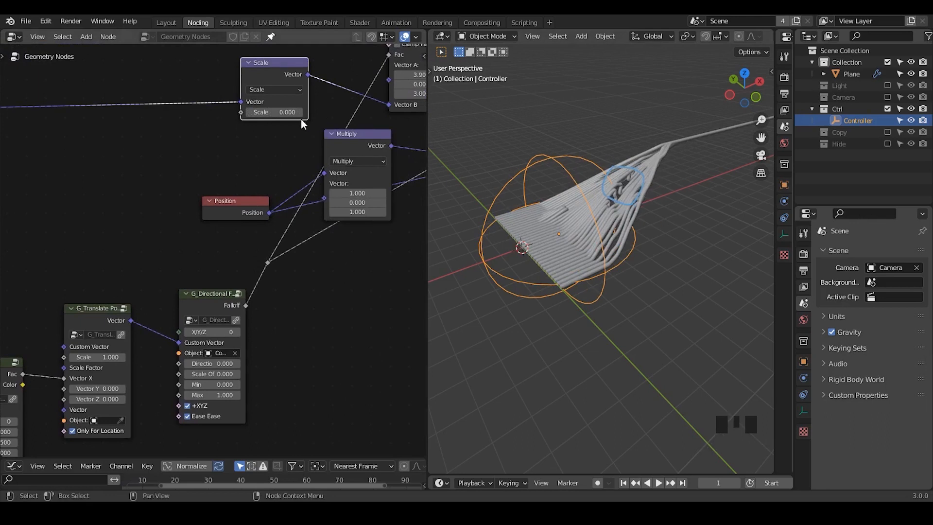
- Set the Scale node's Scale to 1 and reconnect the falloff reroute to its Scale input
click(284, 113)
text(1)
key(Return)
middle_drag(294, 165, 378, 143)
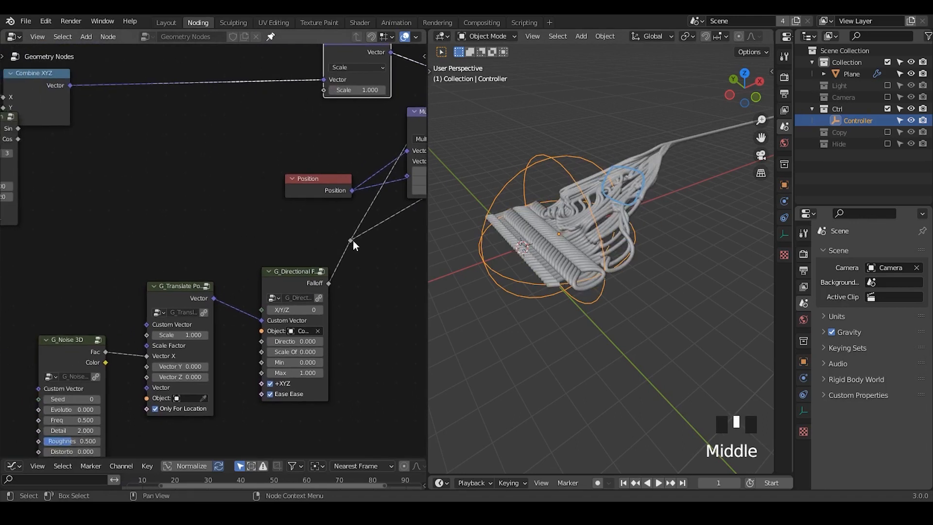
drag(352, 240, 353, 204)
drag(326, 91, 324, 90)
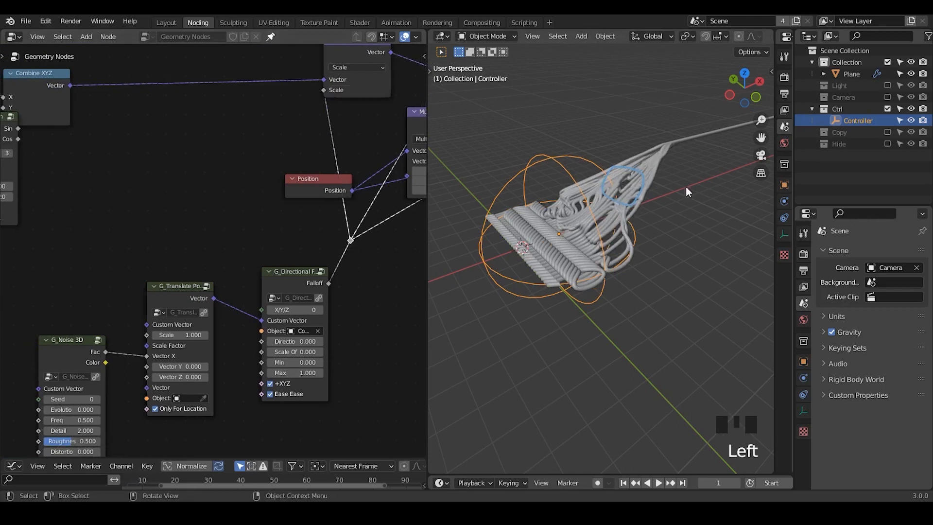
- Rearrange the G_Directional Falloff, G_Noise 3D and G_Translate Position nodes into a tidier row
middle_drag(290, 284, 332, 240)
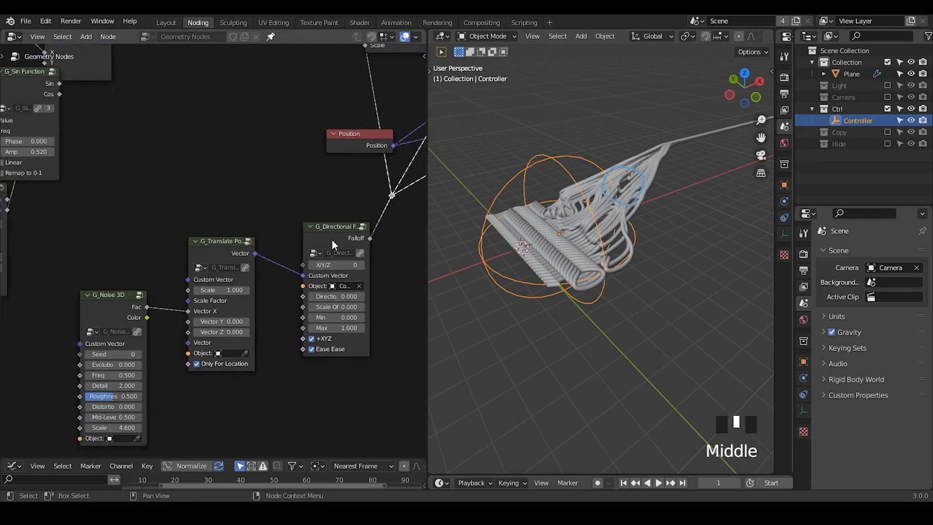
drag(331, 240, 323, 211)
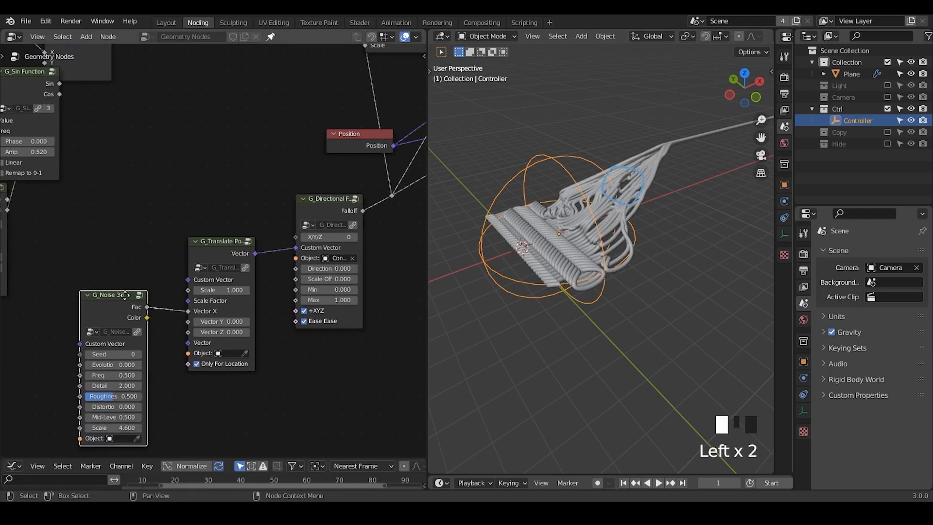
drag(122, 294, 133, 280)
drag(211, 243, 218, 240)
middle_drag(202, 126, 214, 206)
middle_drag(214, 241, 233, 225)
ctrl+middle_drag(223, 173, 223, 206)
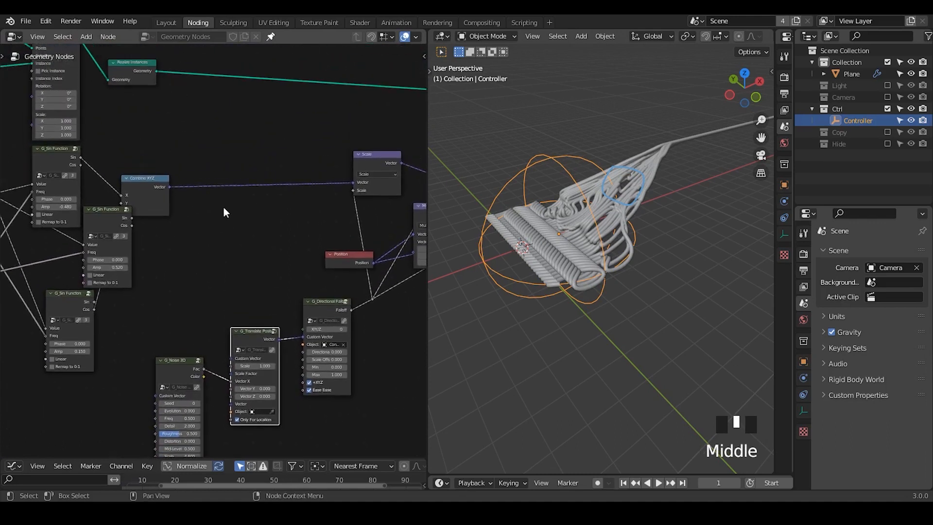
- Insert a Capture Attribute node into the geometry link right after Realize Instances
key(ctrl+a)
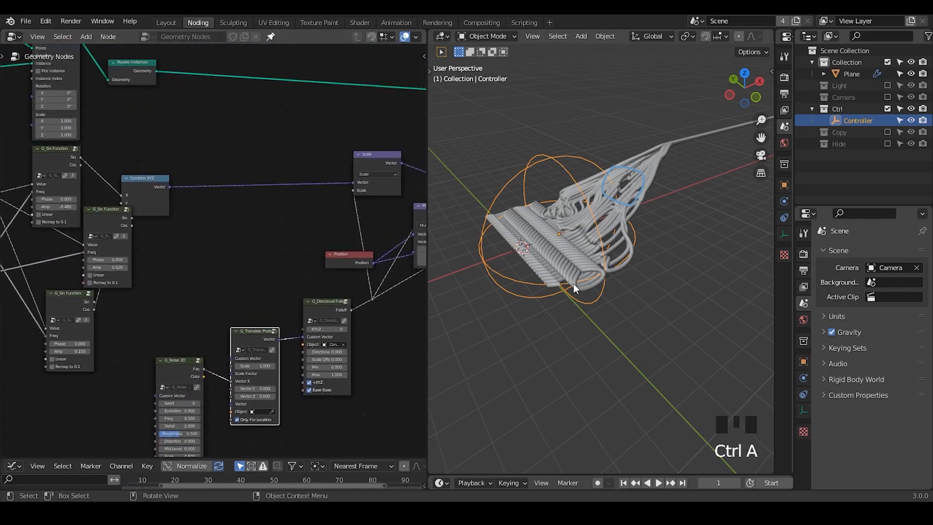
key(ctrl+a)
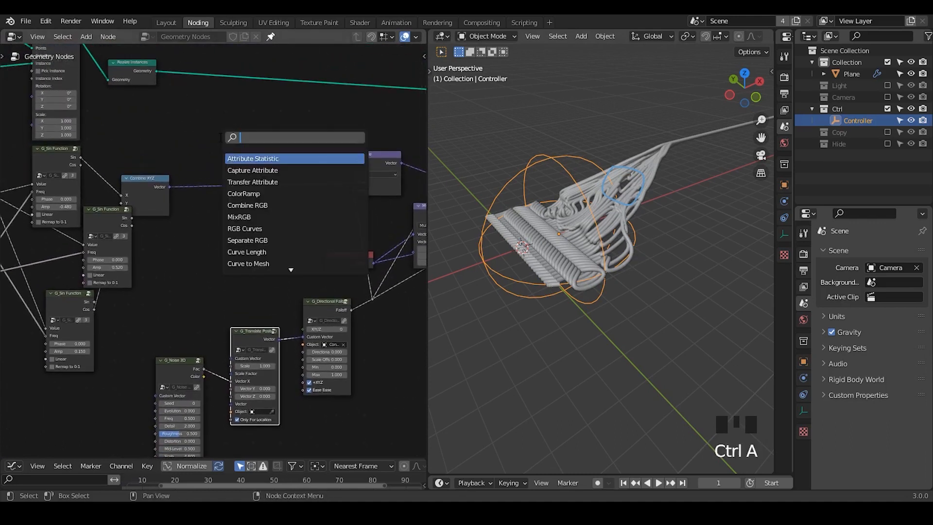
text(capture)
key(Return)
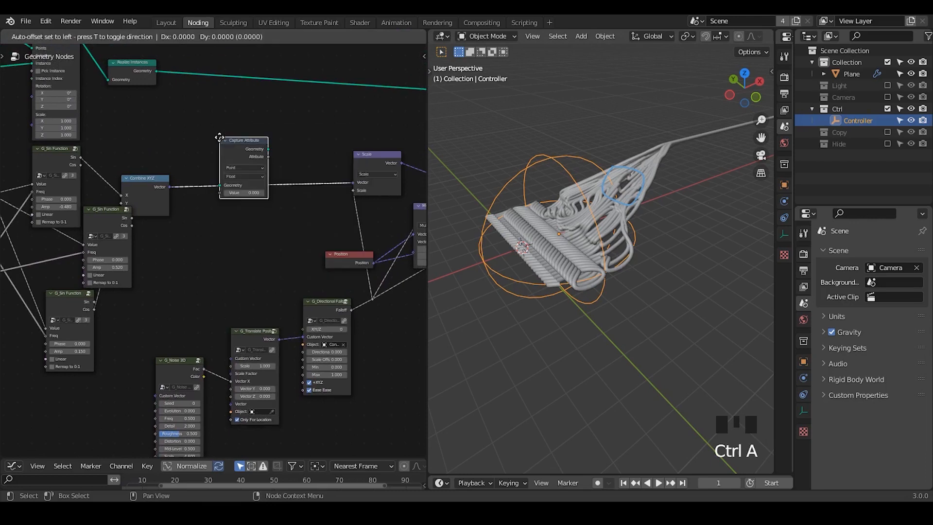
click(214, 63)
middle_drag(243, 132, 264, 157)
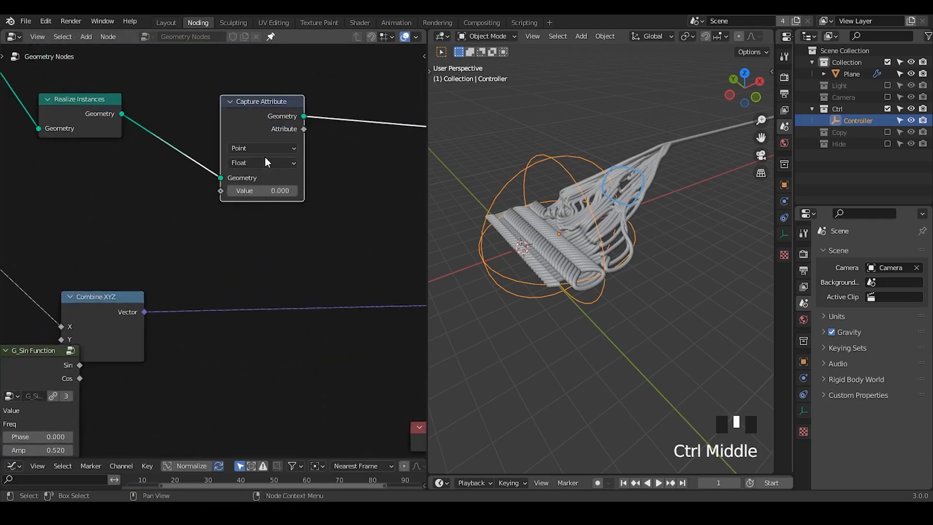
- Set the Capture Attribute node's domain to Spline and its data type to Vector
click(262, 147)
click(258, 214)
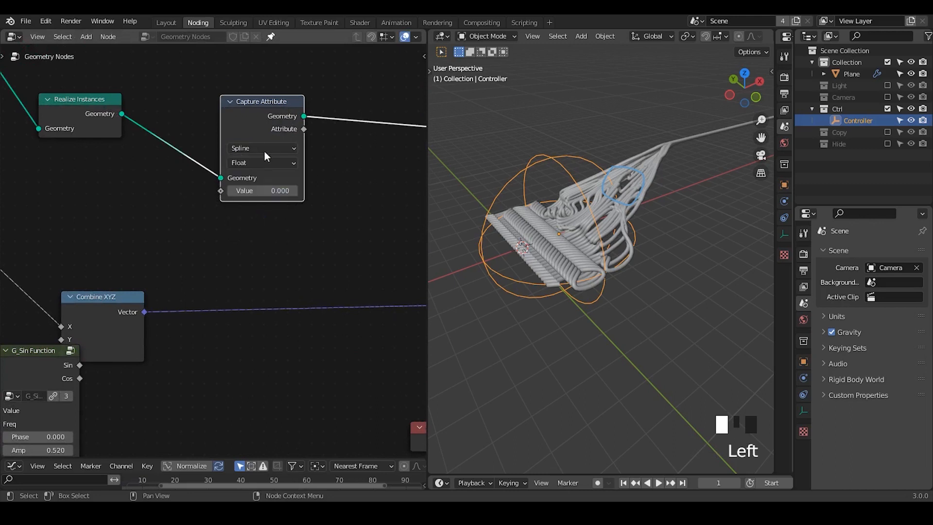
click(242, 163)
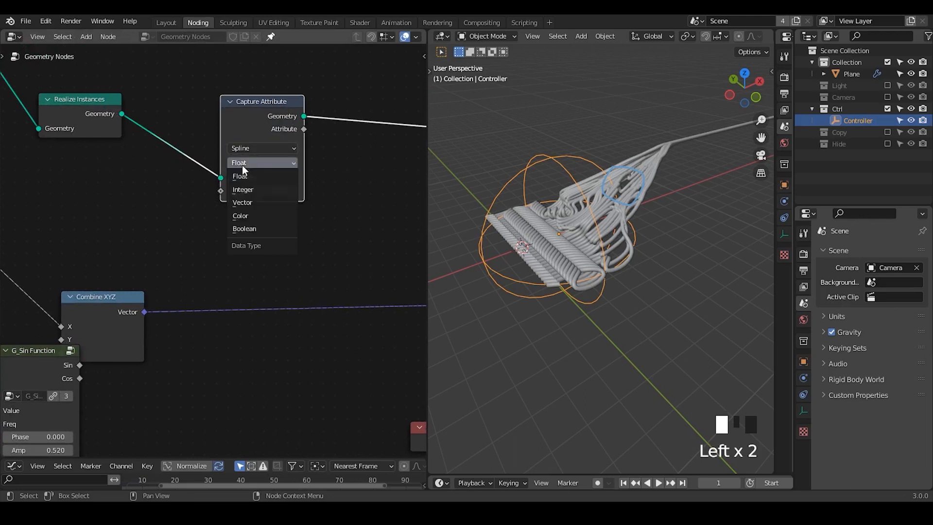
click(257, 203)
- Add a Position node and connect it to the Capture Attribute node's Value input
key(ctrl+a)
text(pos)
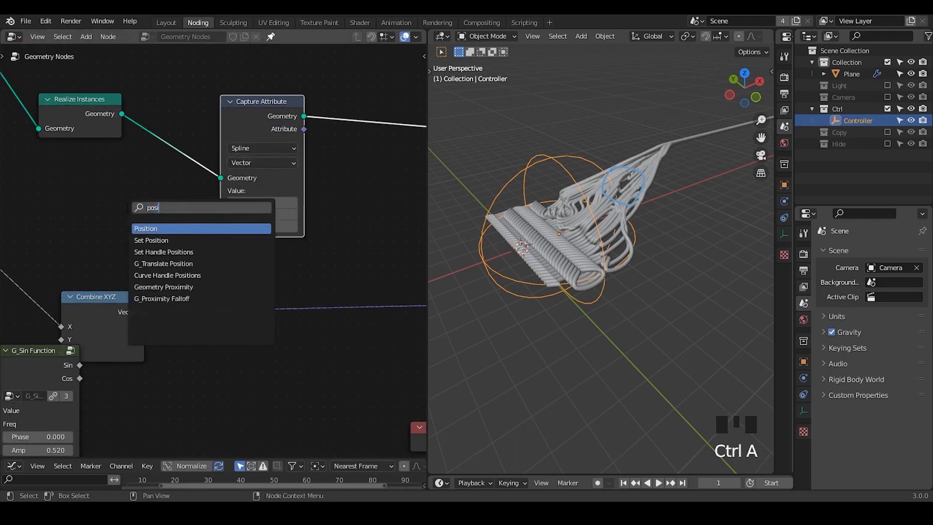
key(Return)
click(55, 186)
drag(158, 215, 218, 208)
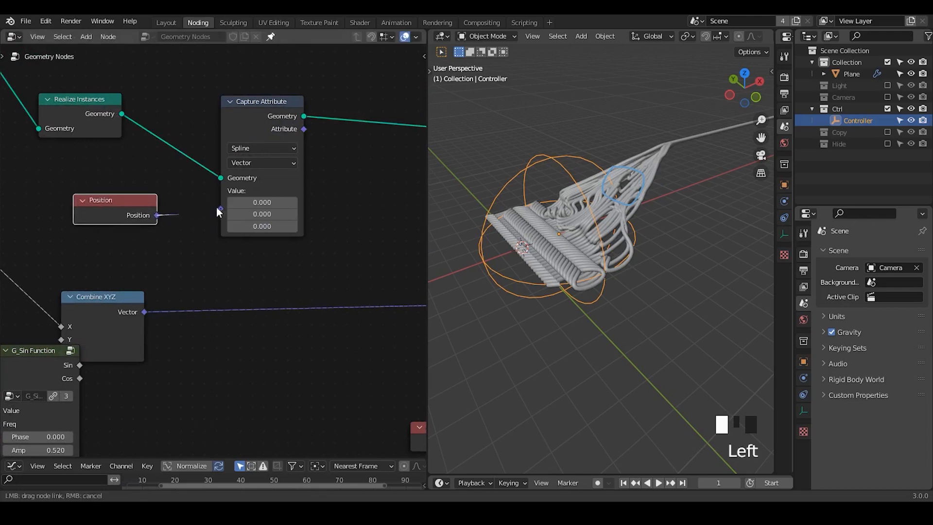
- Connect the Capture Attribute node's Attribute output to the G_Noise 3D node's Custom Vector
middle_drag(271, 312, 272, 238)
drag(268, 85, 163, 395)
middle_drag(214, 415, 248, 282)
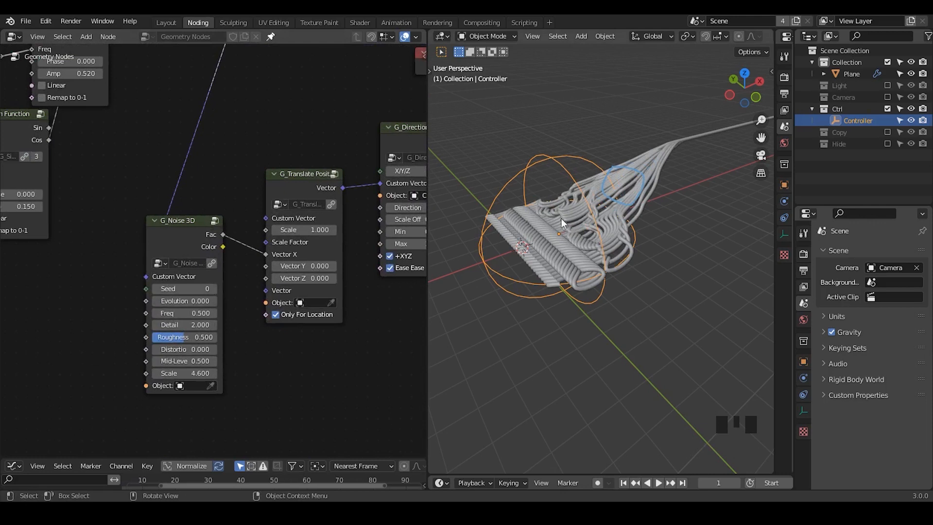
middle_drag(561, 218, 583, 253)
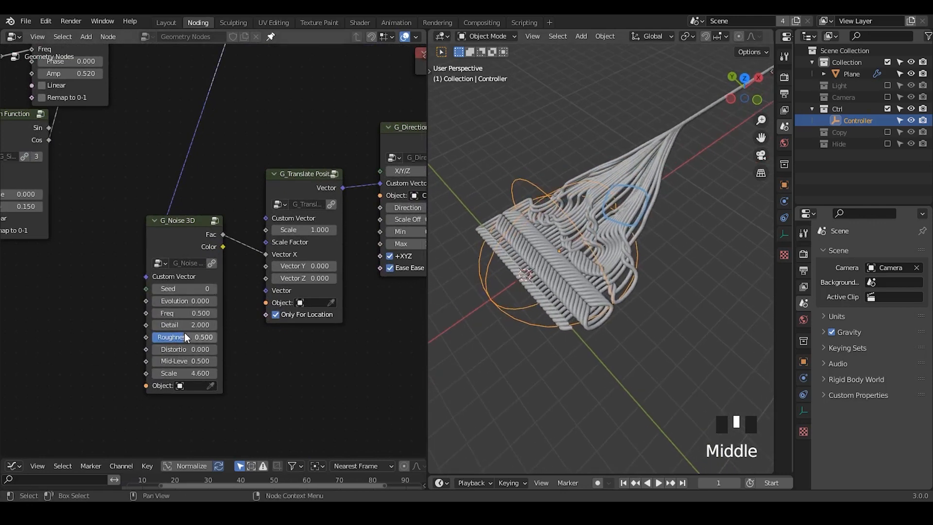
- Set the G_Noise 3D node's Roughness to 0, Distortion to 0.6 and Freq to 0.52
drag(182, 337, 124, 349)
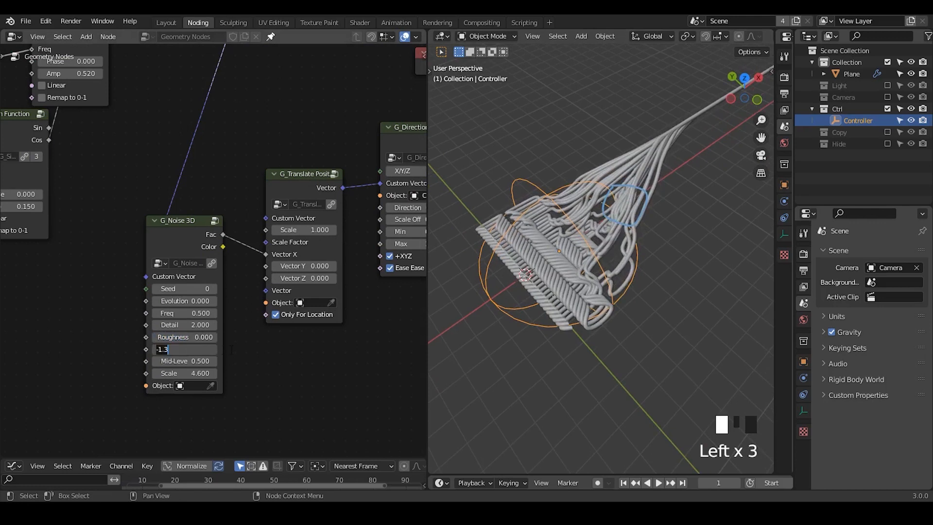
drag(190, 348, 216, 348)
mouse_move(184, 313)
mouse_down()
mouse_move(202, 313)
mouse_move(175, 313)
mouse_move(192, 313)
mouse_up()
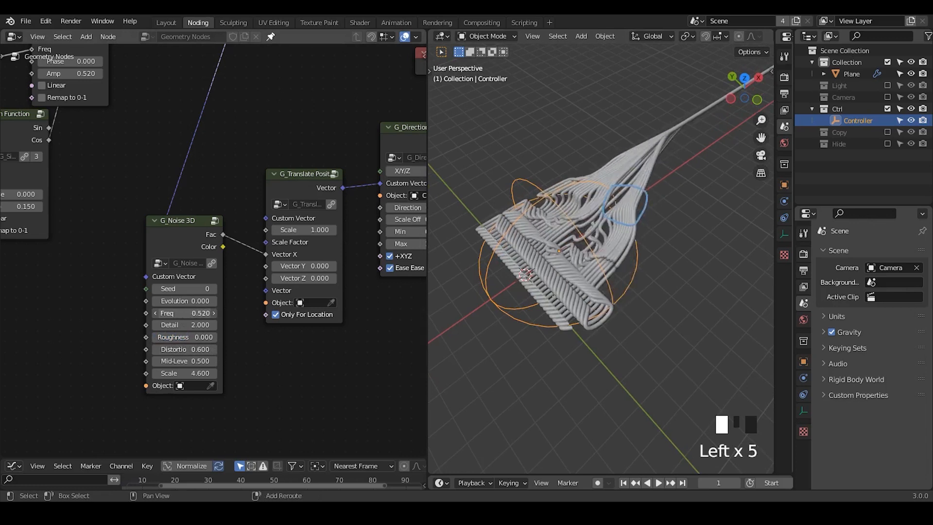
- Set the G_Noise 3D node's Scale to 9.3 and move the Controller slightly along the X axis
drag(189, 374, 223, 375)
key(d)
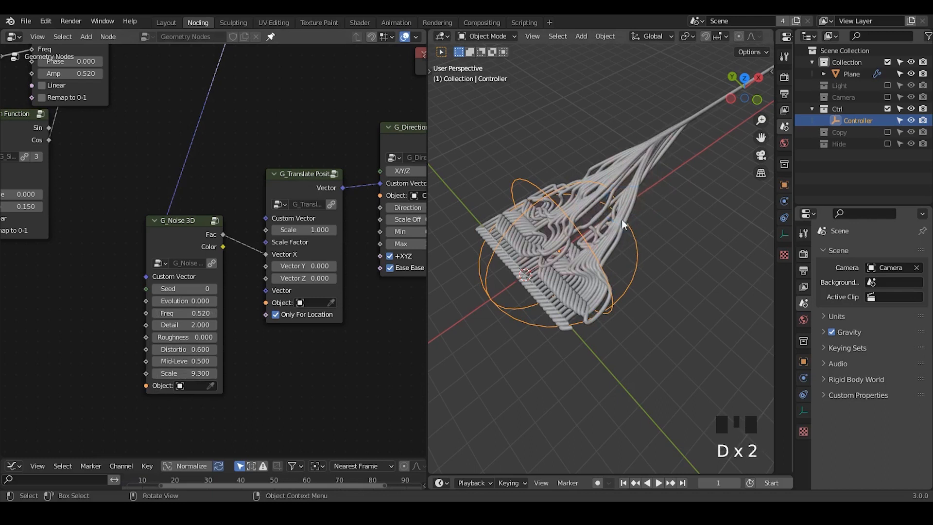
middle_drag(656, 177, 548, 196)
key(g)
key(x)
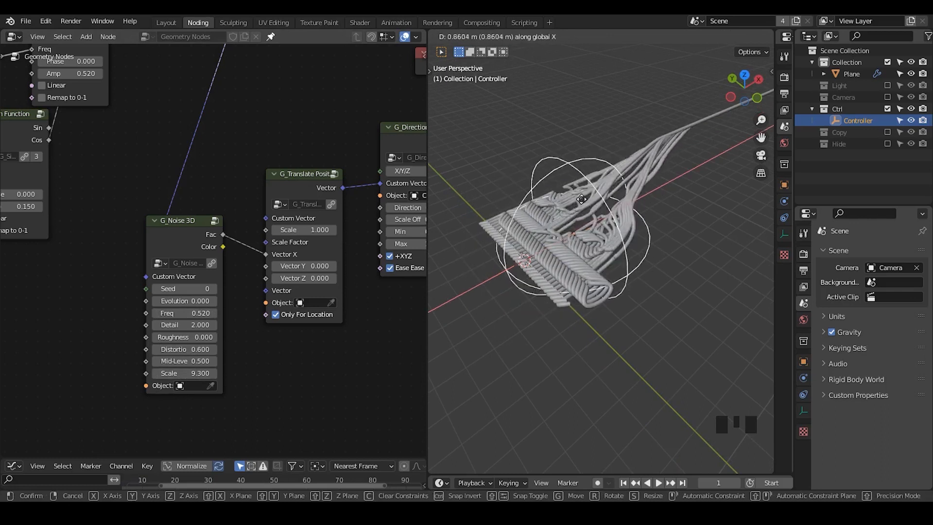
click(615, 185)
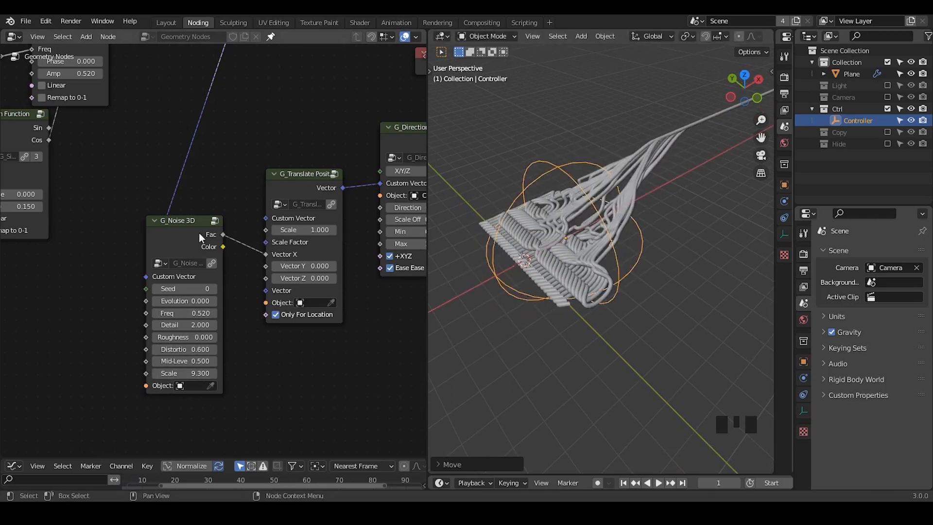
- Tidy the G_Noise 3D node's placement and move the Controller farther along the global X axis across the knitted pattern
drag(200, 236, 211, 228)
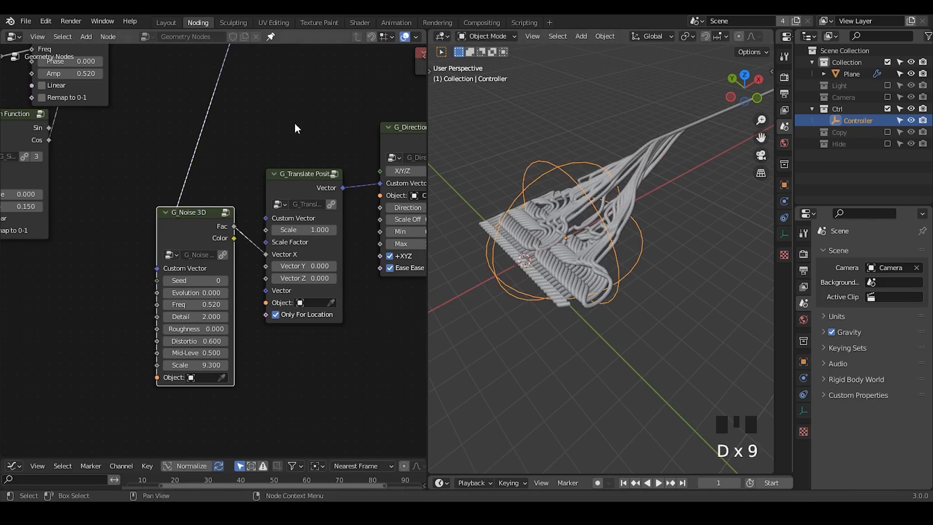
middle_drag(295, 126, 254, 152)
drag(250, 210, 257, 198)
key(g)
key(x)
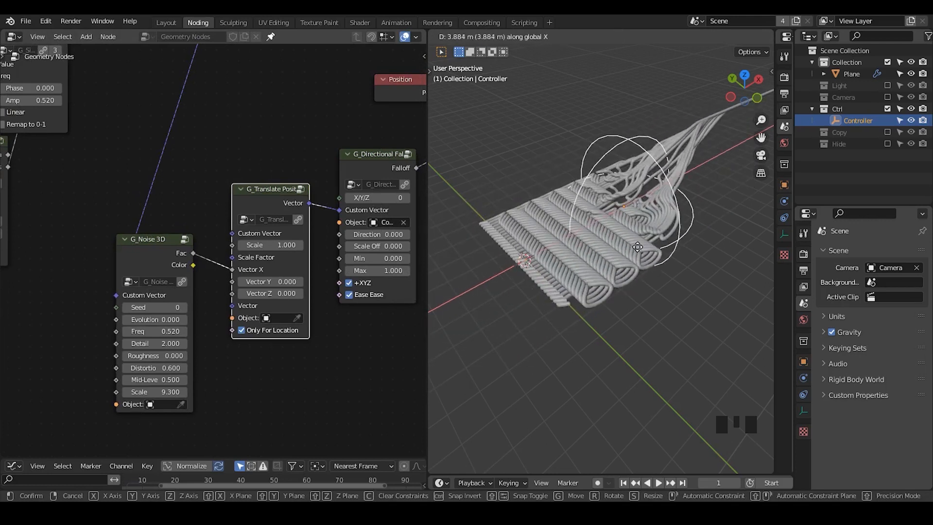
click(622, 252)
- Move the Set Position node and the nodes following it farther right to make room in the node tree
middle_drag(343, 336, 266, 323)
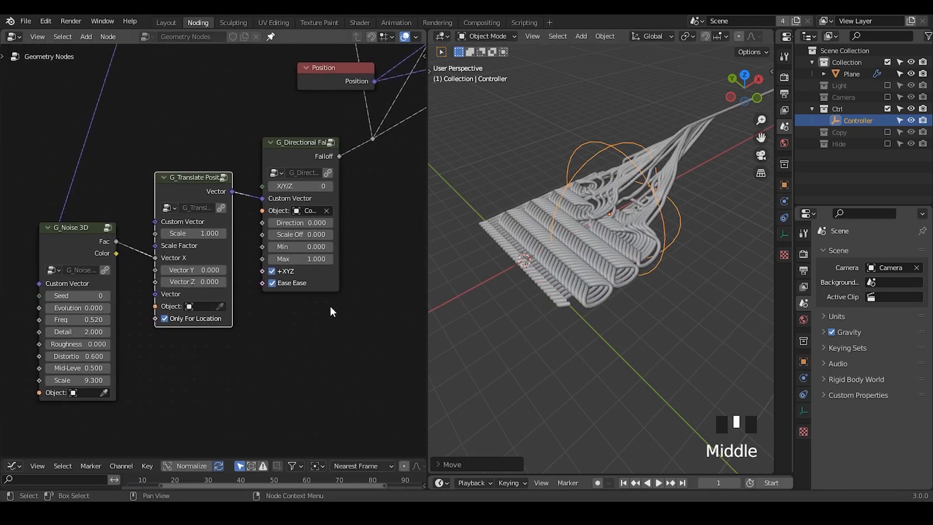
middle_drag(330, 311, 194, 200)
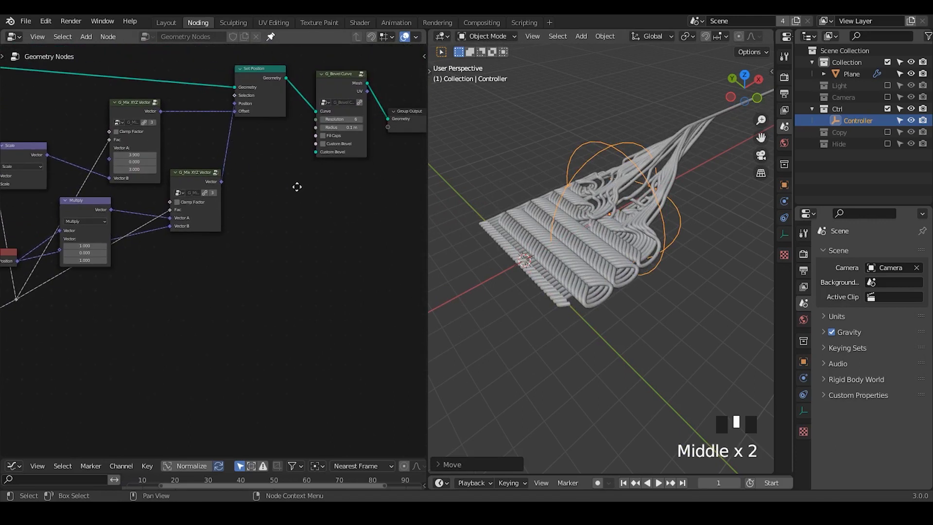
middle_drag(296, 187, 224, 205)
drag(361, 82, 198, 196)
key(g)
click(338, 191)
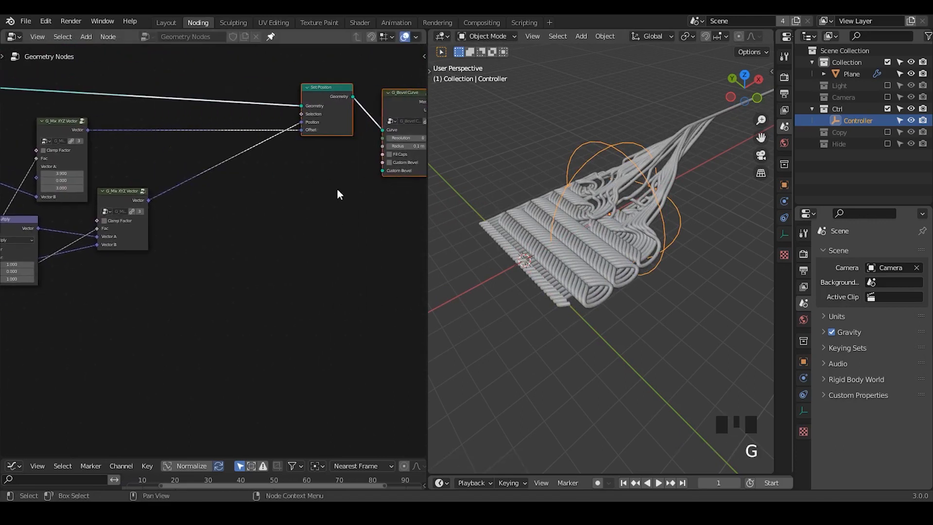
click(339, 194)
- Move the G_Mix XYZ Vector node with the 3.9, 0, 3 vector and its Scale node below the Multiply branch
middle_drag(192, 246, 263, 213)
drag(147, 103, 212, 259)
middle_drag(197, 263, 306, 192)
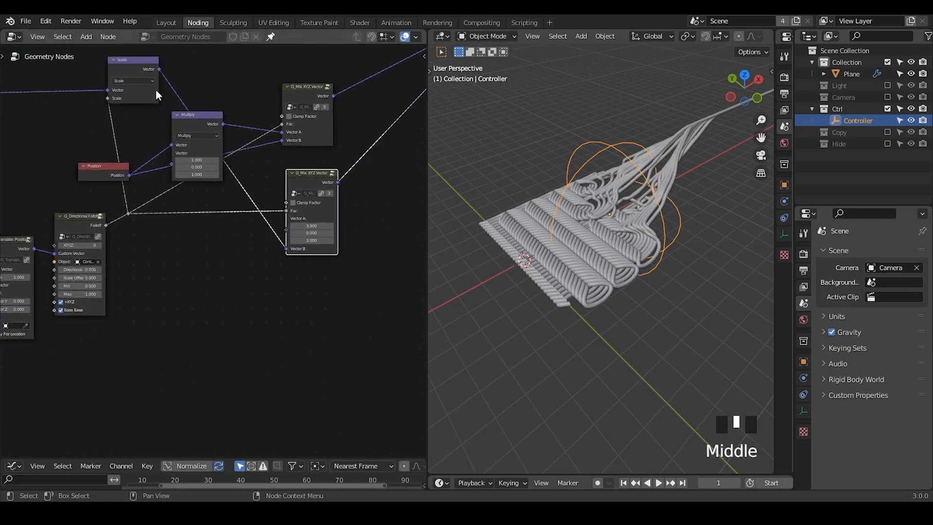
drag(129, 62, 185, 234)
middle_drag(184, 233, 262, 206)
- Duplicate the Scale node, set the copy to Add, and insert it on the lower G_Mix XYZ Vector node's output link
key(shift+d)
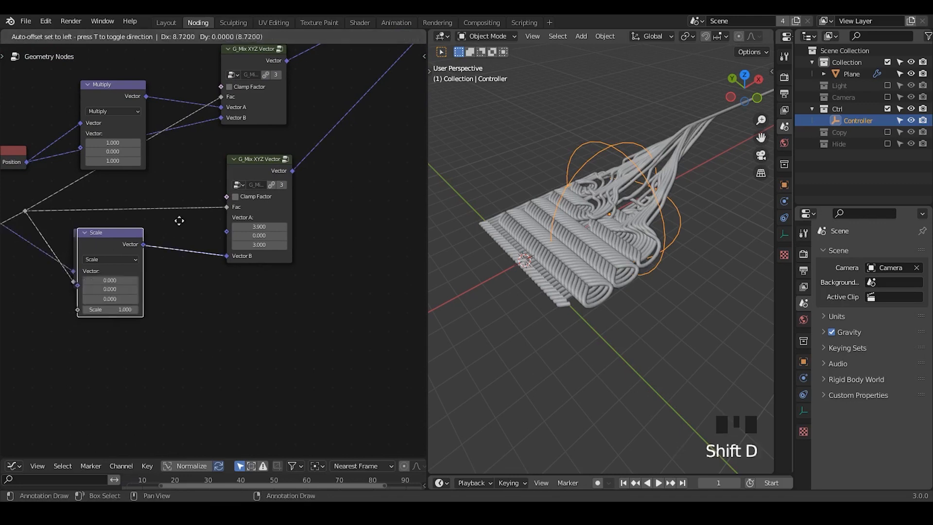
click(359, 185)
click(365, 199)
click(366, 209)
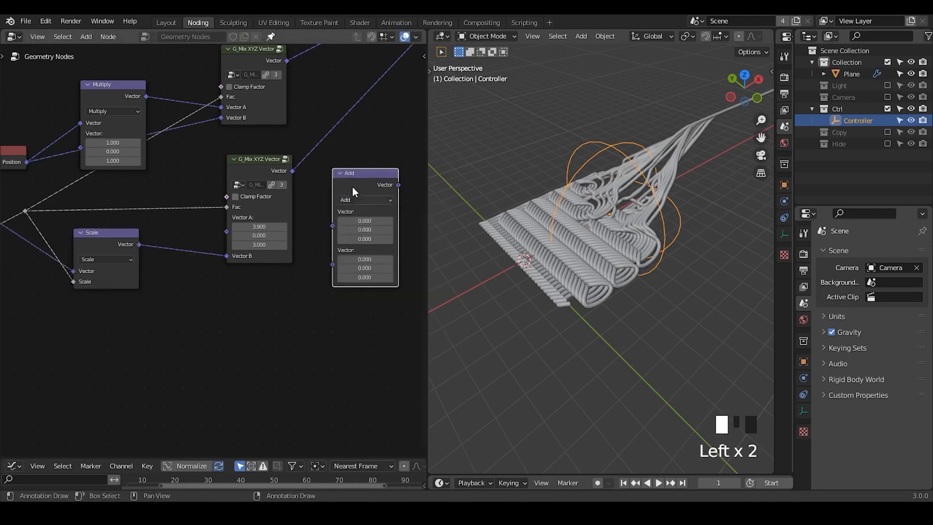
drag(352, 186, 370, 169)
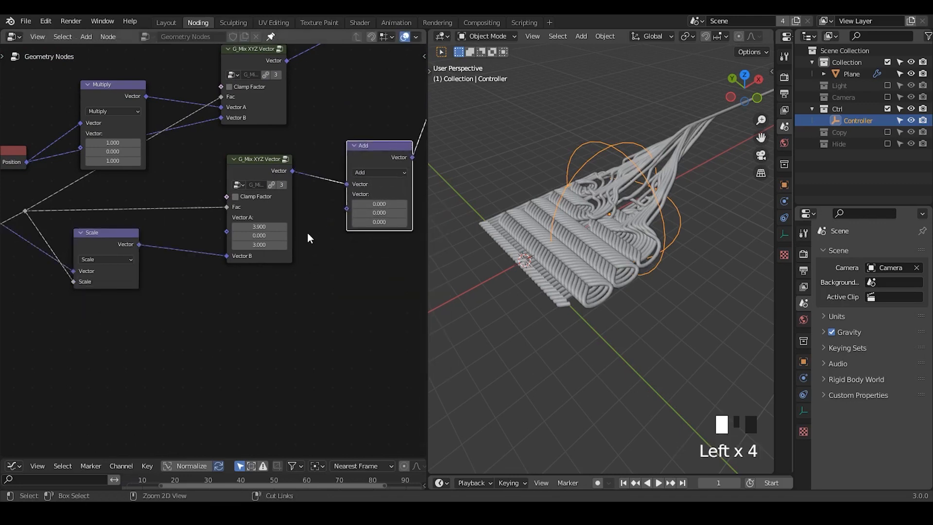
- Add a G_Noise 3D node below the mix node and connect its Color output to the Add node's second Vector input
key(ctrl+a)
text(noise)
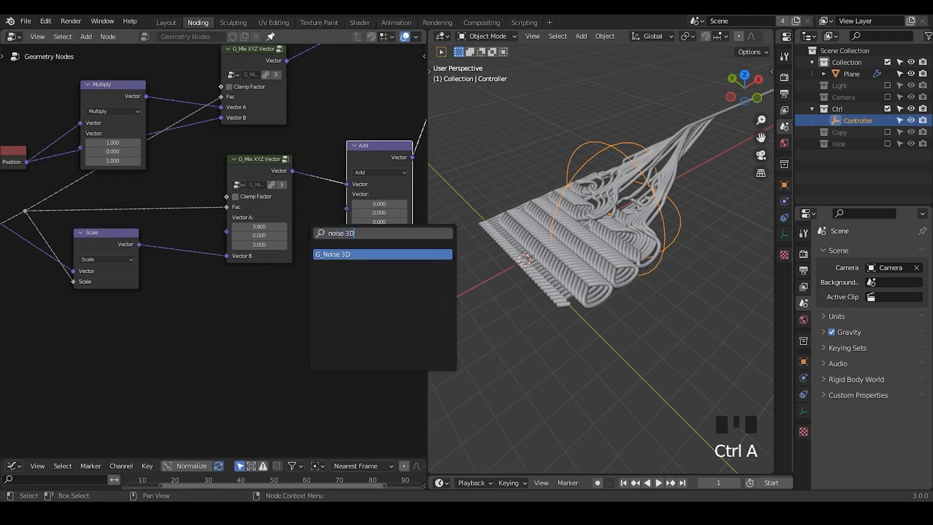
key(Return)
click(215, 283)
middle_drag(287, 318, 259, 237)
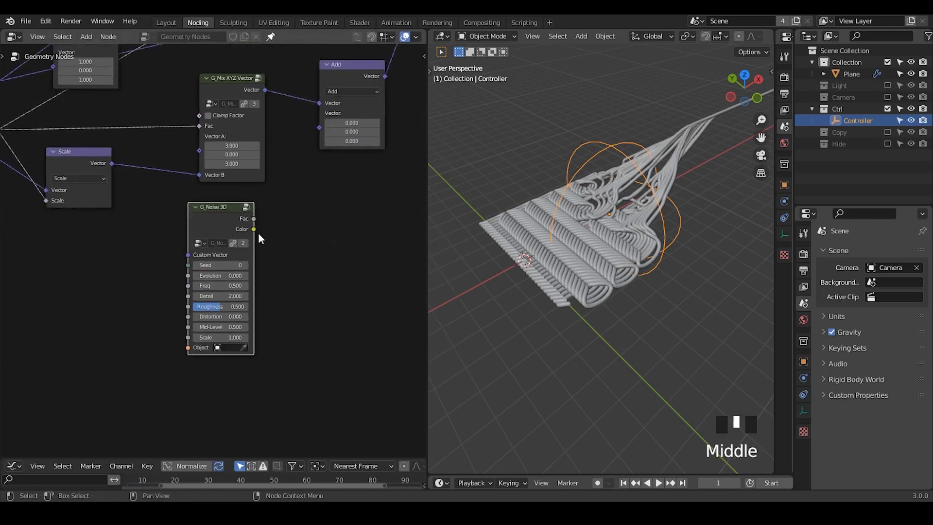
drag(253, 229, 301, 180)
drag(320, 124, 321, 125)
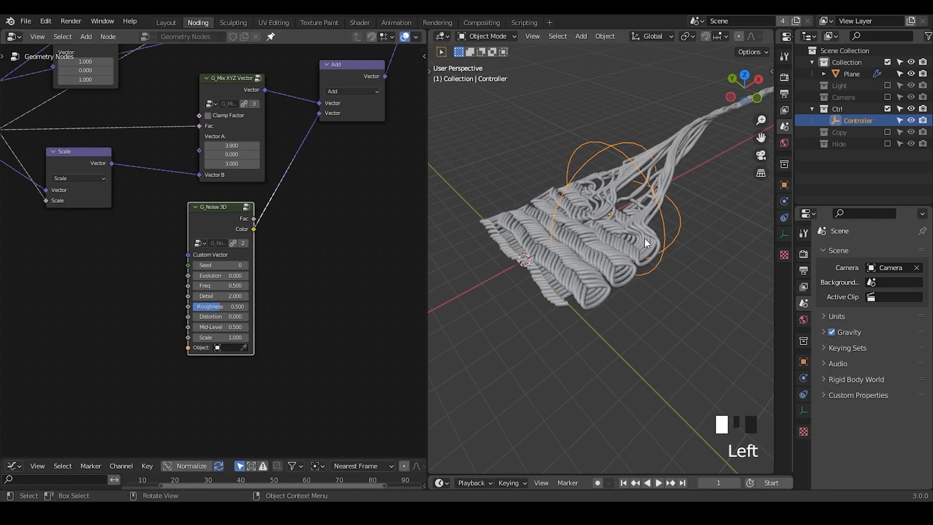
- Set the new G_Noise 3D node's Scale to 2.09 and move the node farther down and left
middle_drag(578, 301, 633, 214)
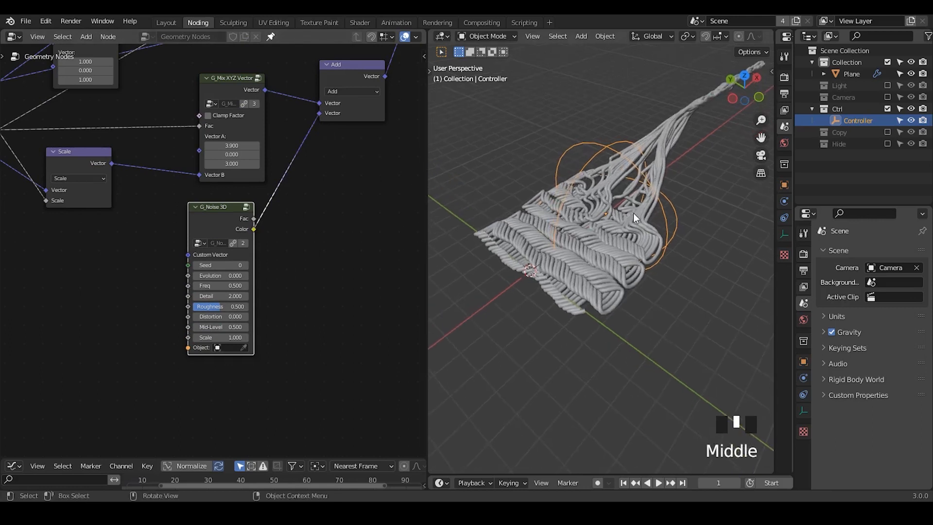
shift+drag(218, 339, 250, 338)
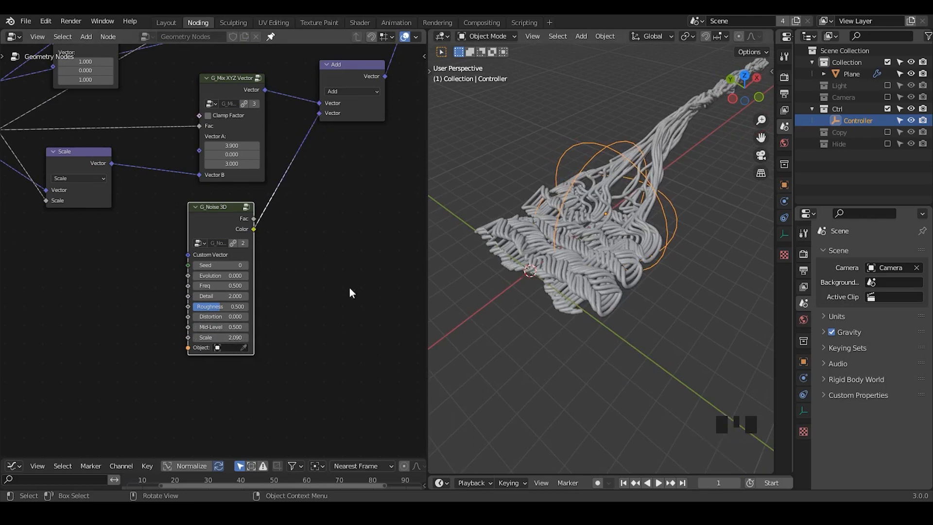
middle_drag(266, 314, 324, 234)
drag(255, 186, 87, 290)
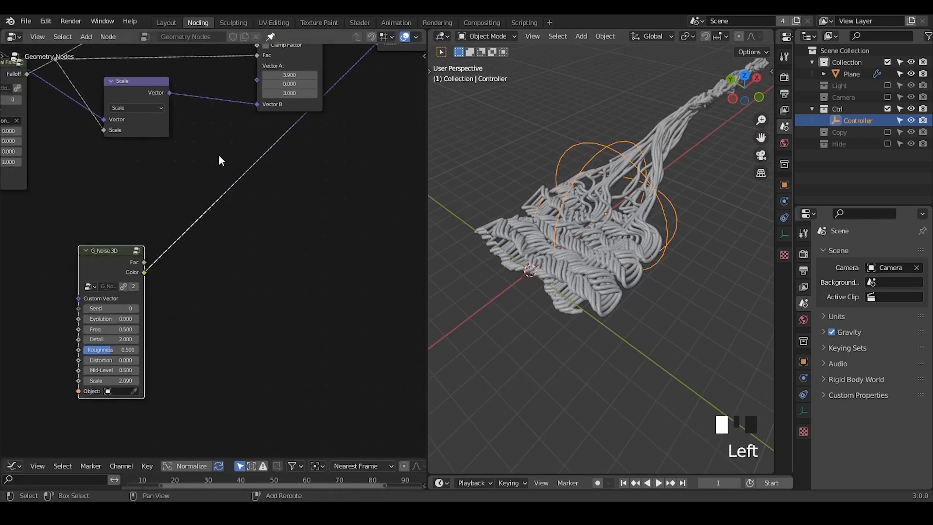
- Add a reroute on the link from the new G_Noise 3D node to Add, and arrange both below the Scale branch
shift+right_drag(220, 161, 226, 213)
key(g)
click(309, 273)
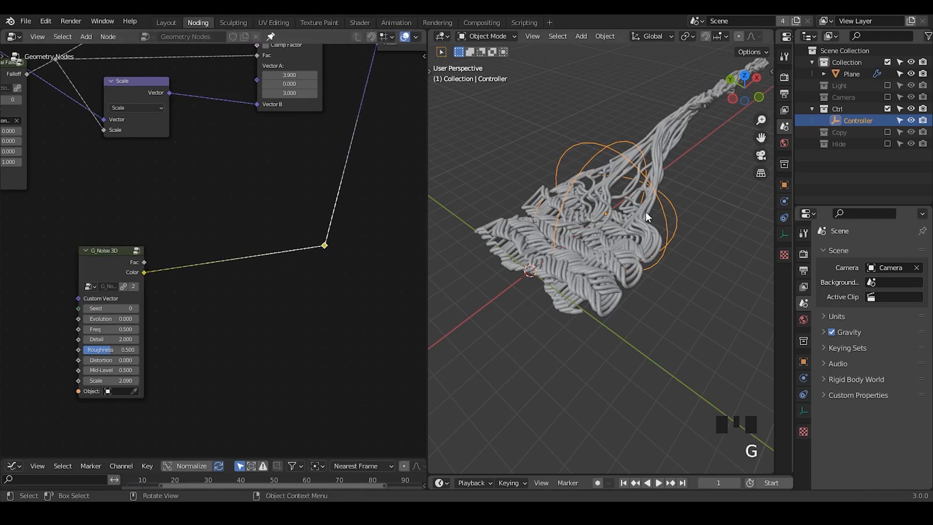
middle_drag(191, 233, 311, 273)
middle_drag(165, 249, 273, 196)
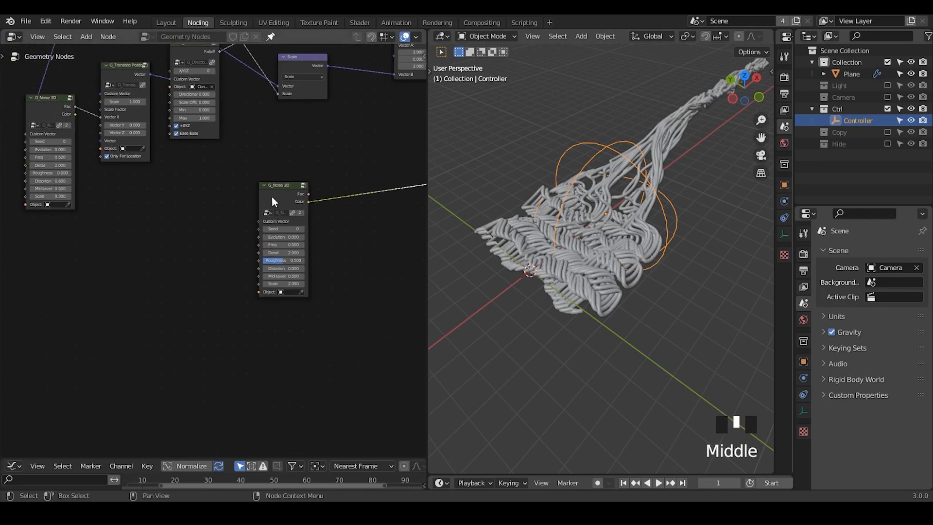
drag(272, 196, 237, 194)
middle_drag(237, 194, 183, 261)
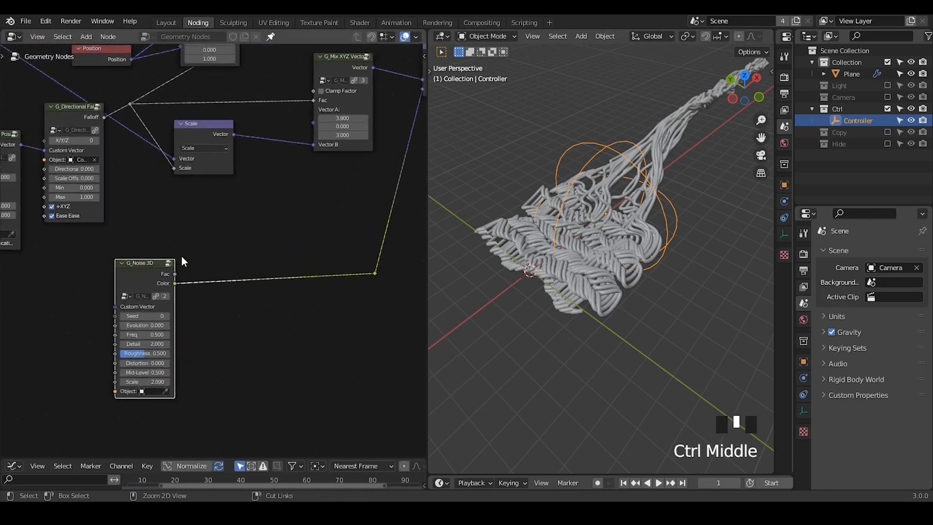
- Add a Float Curve node and connect the directional falloff reroute to its Value input
drag(132, 103, 171, 111)
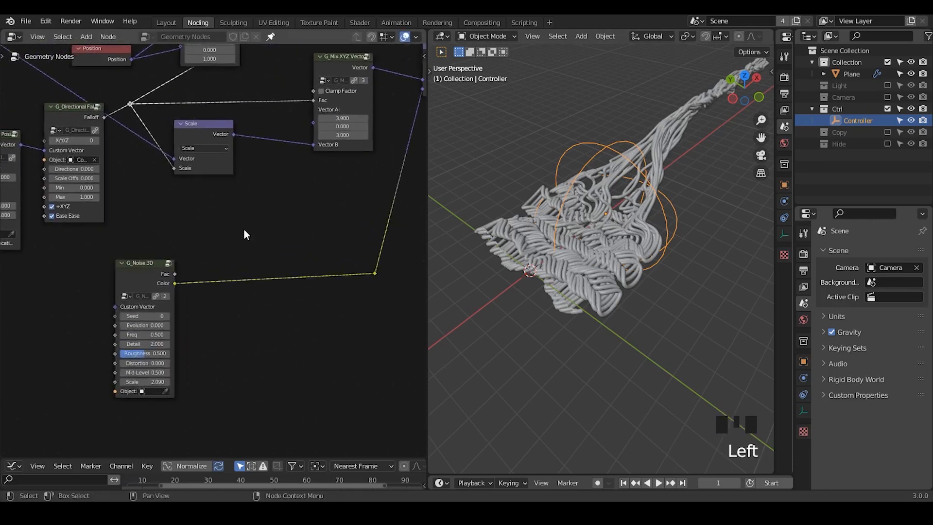
key(ctrl+a)
text(floa)
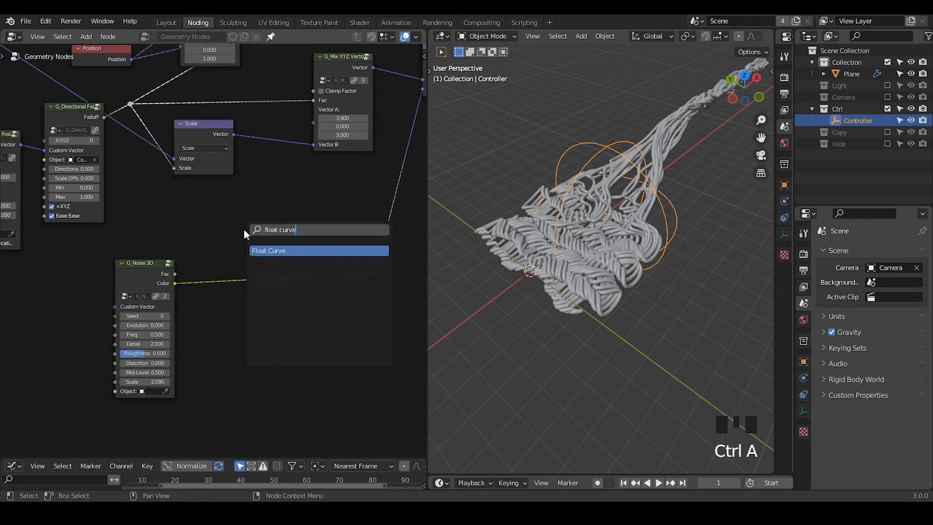
key(Return)
click(232, 295)
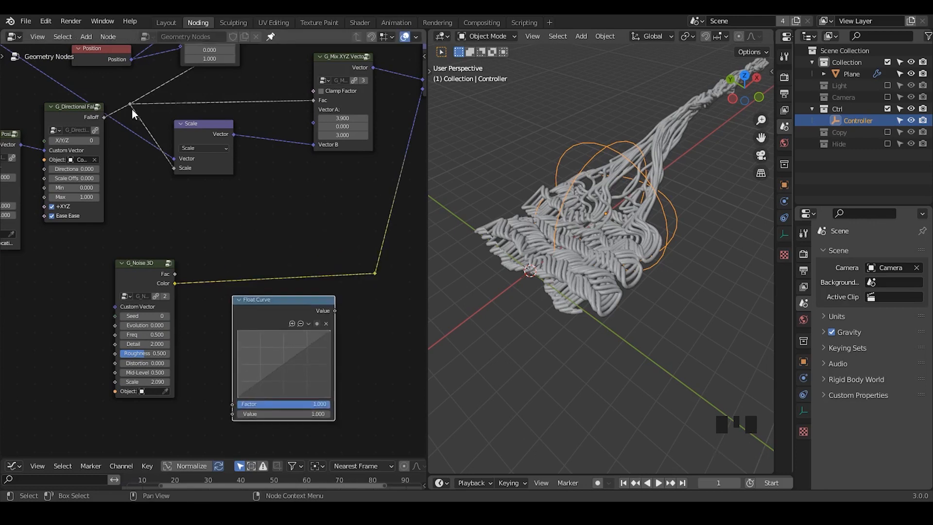
drag(127, 103, 232, 412)
- Duplicate the Add node, set the copy to Scale, and insert it between the new G_Noise 3D node's Color output and the reroute
middle_drag(291, 359, 297, 243)
middle_click(345, 157)
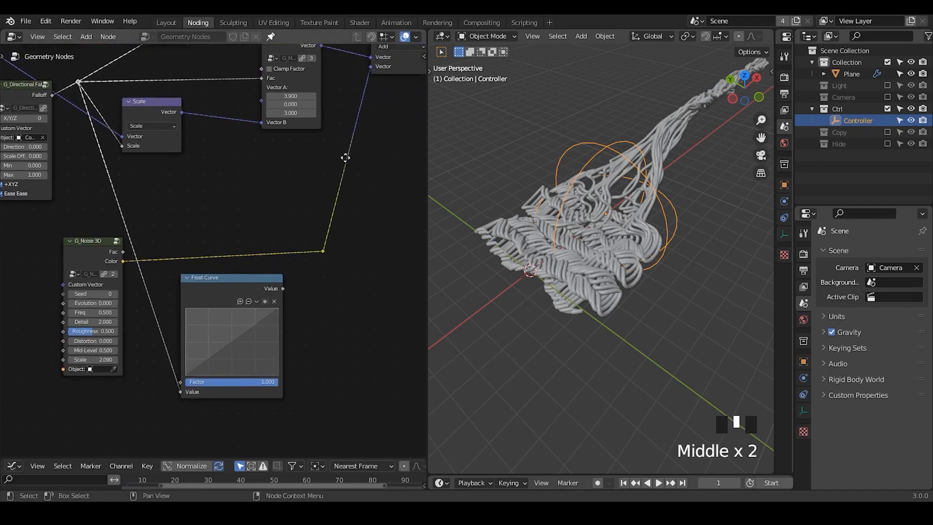
middle_drag(345, 157, 310, 183)
key(shift+d)
click(352, 249)
middle_drag(352, 249, 367, 183)
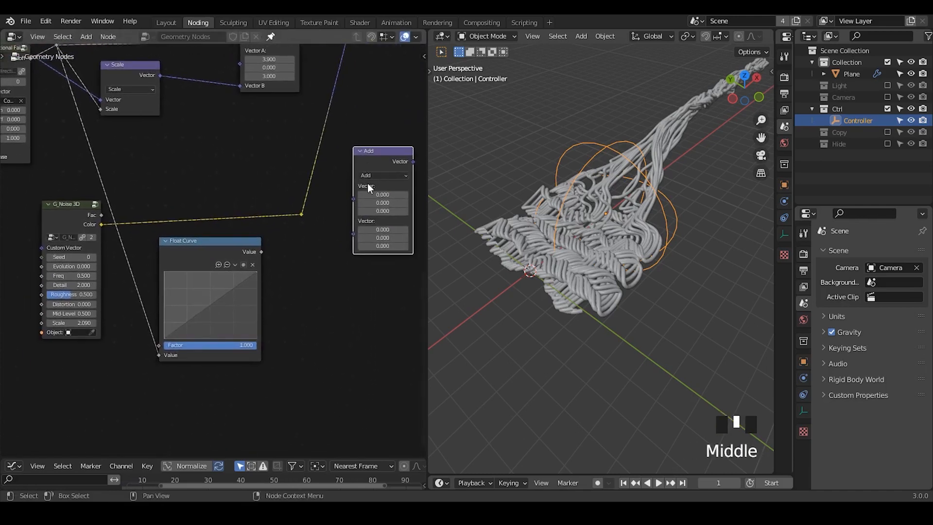
click(369, 176)
click(378, 314)
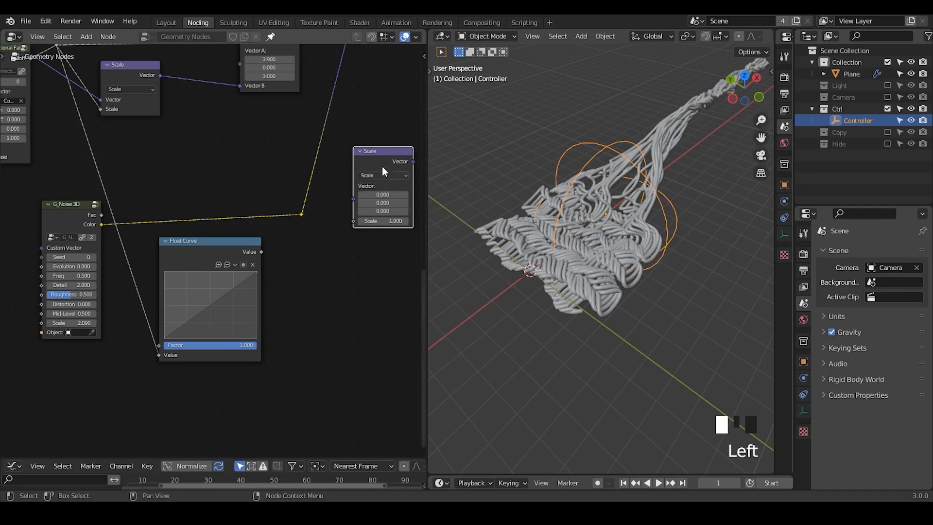
drag(382, 166, 233, 219)
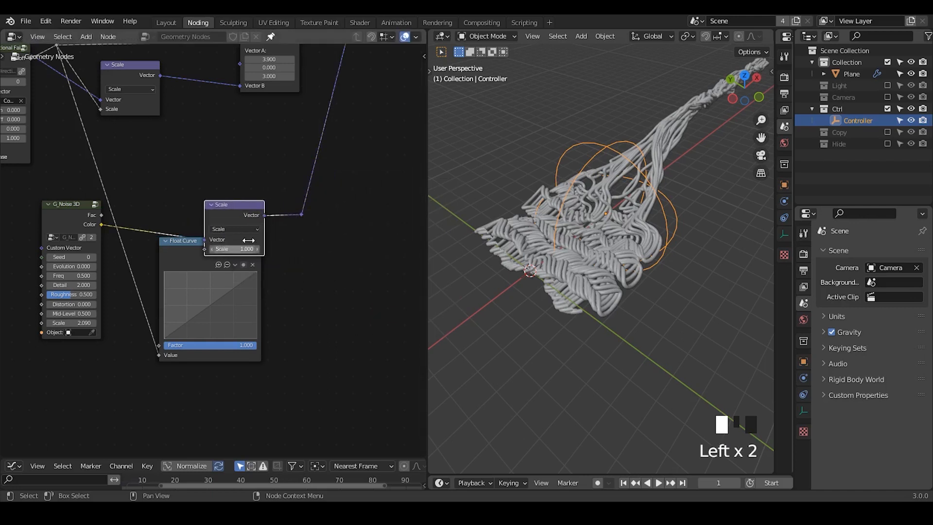
- Move the Float Curve node aside and set the new Scale node's Scale to 0.7
middle_drag(248, 240, 325, 219)
drag(261, 231, 165, 301)
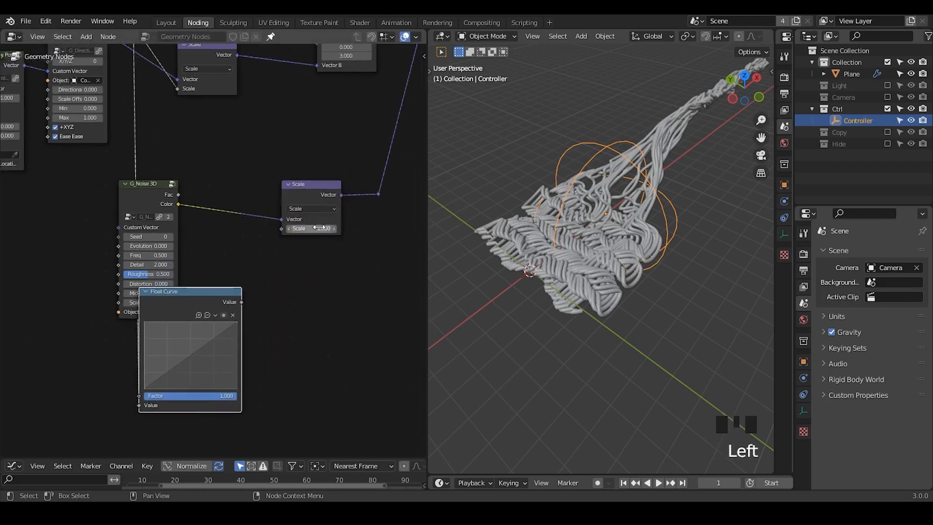
mouse_move(319, 228)
mouse_down()
mouse_move(291, 227)
mouse_move(315, 227)
mouse_up()
- Shape the Float Curve into an arch with a raised middle point and the end point at X 1, Y 0
ctrl+middle_drag(300, 293, 294, 263)
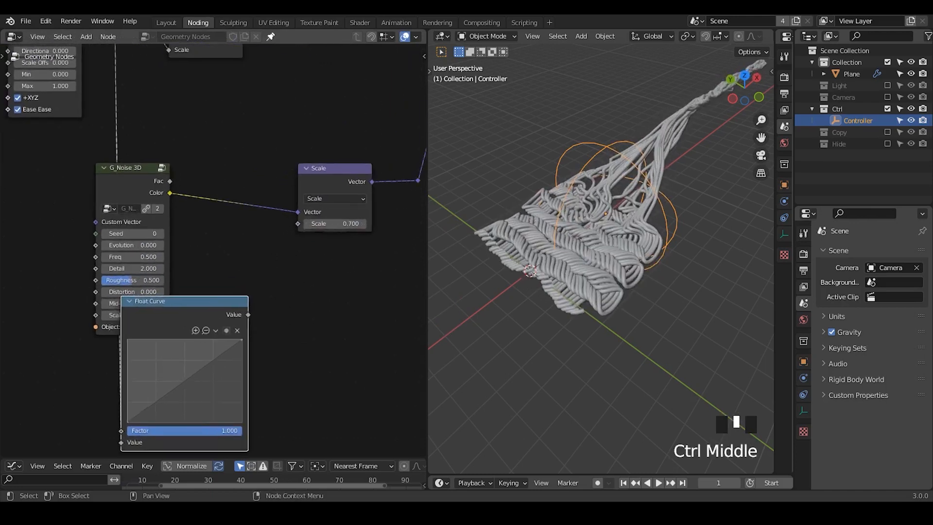
click(182, 352)
drag(241, 342, 241, 422)
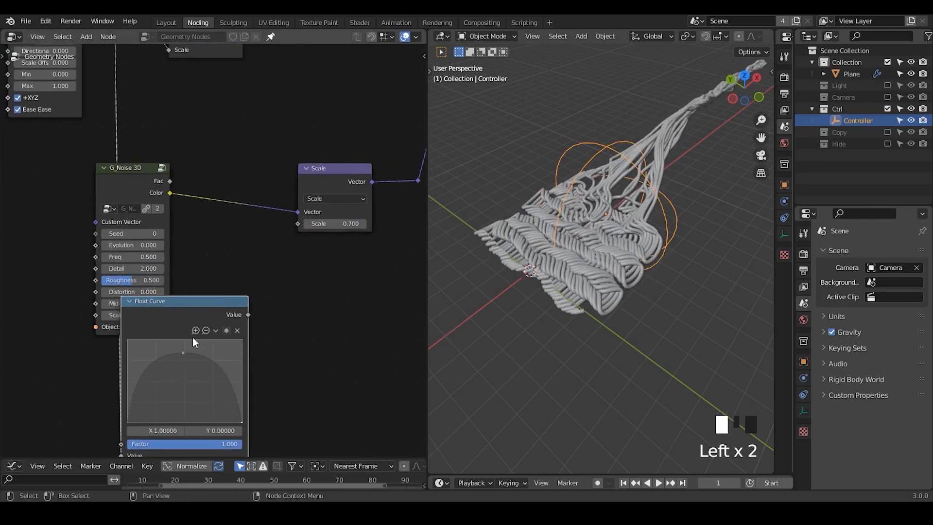
- Move the Float Curve node above the new G_Noise 3D node and collapse it
drag(192, 337, 223, 156)
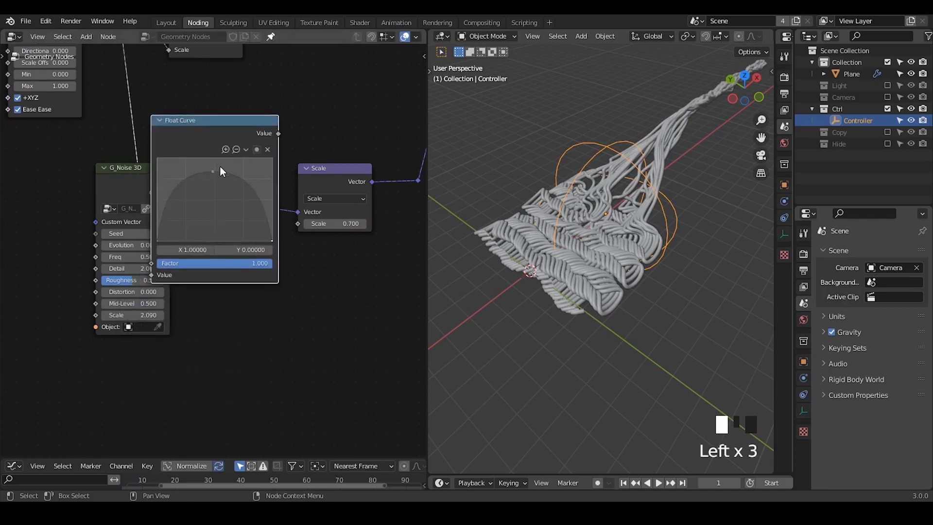
middle_drag(271, 232, 272, 320)
click(158, 207)
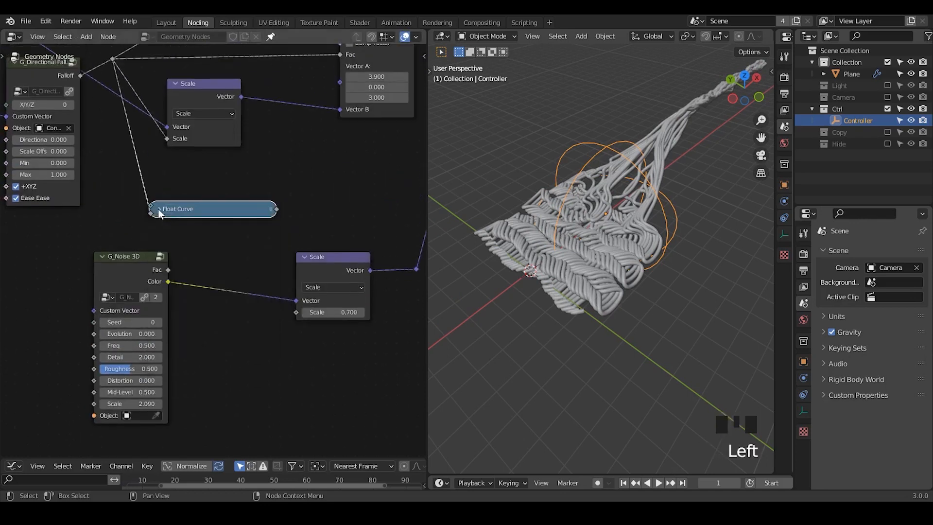
drag(197, 209, 172, 209)
- Connect the Float Curve's output to the Scale input of the Scale node that follows the new noise
drag(251, 212, 281, 266)
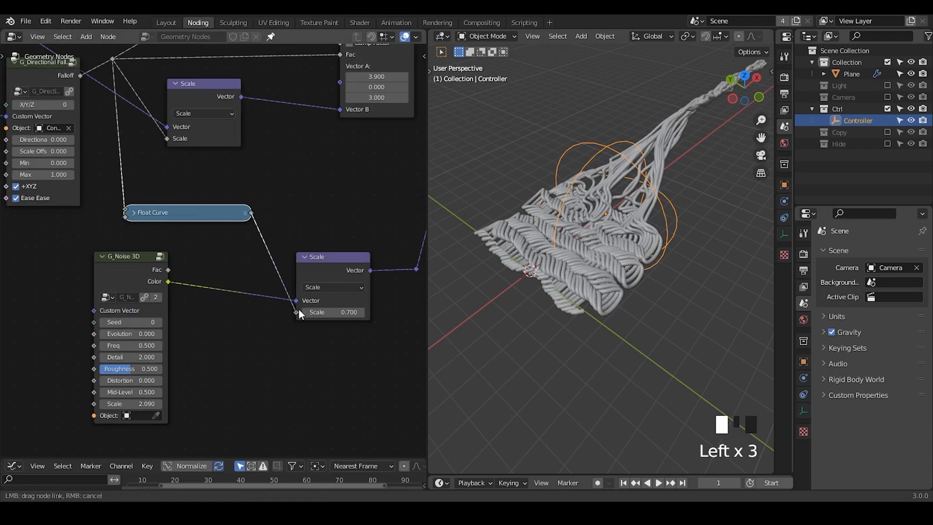
drag(298, 308, 297, 311)
shift+middle_drag(646, 240, 619, 221)
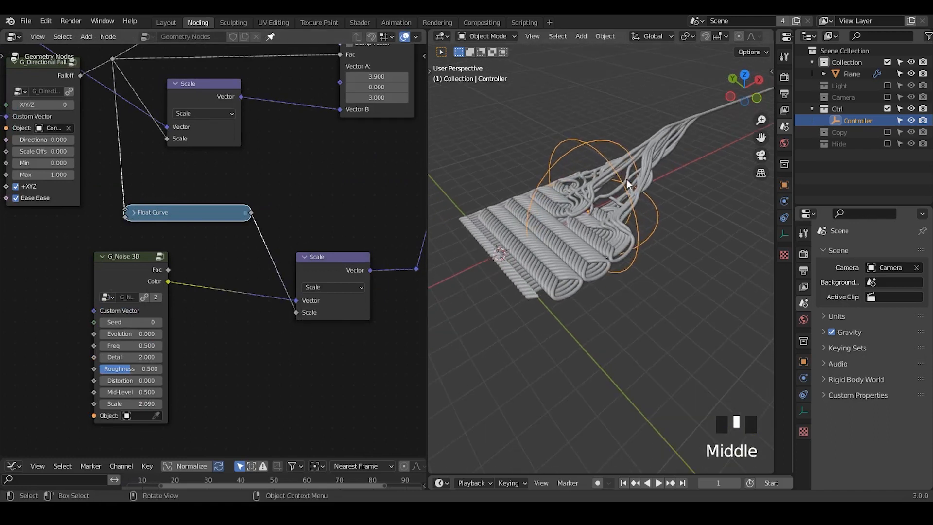
- Slide the Controller along the X axis to test how the noise affects the transition between knit and loose threads
key(g)
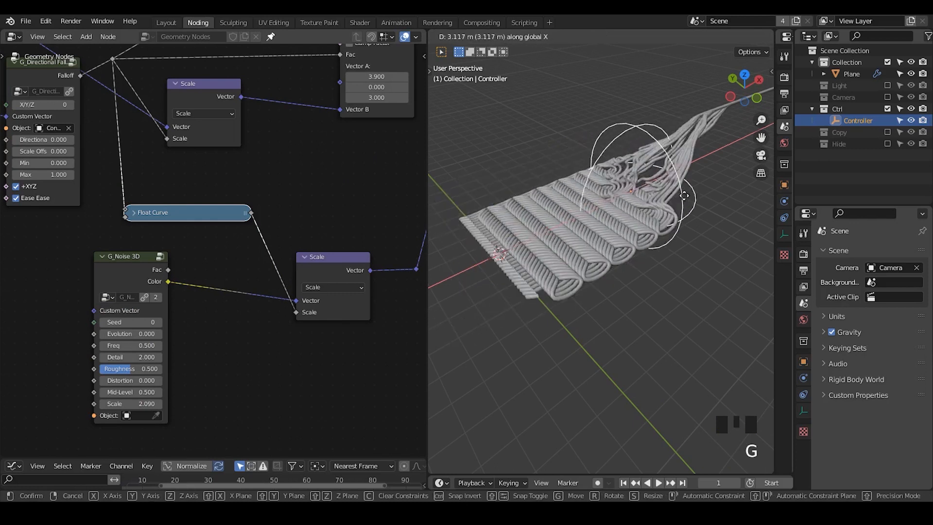
click(651, 216)
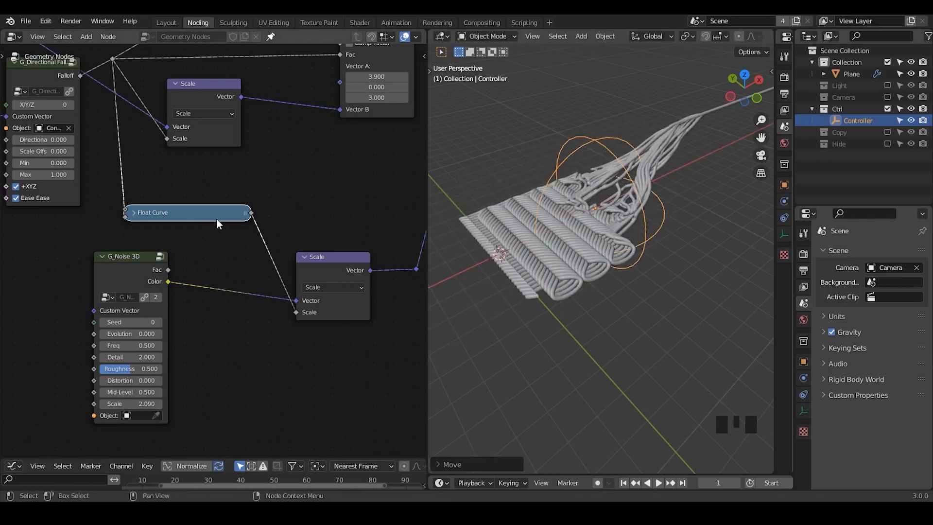
- Set the lower G_Noise 3D node's Freq to 0.8 and its Scale to 3.69
middle_drag(168, 318, 205, 275)
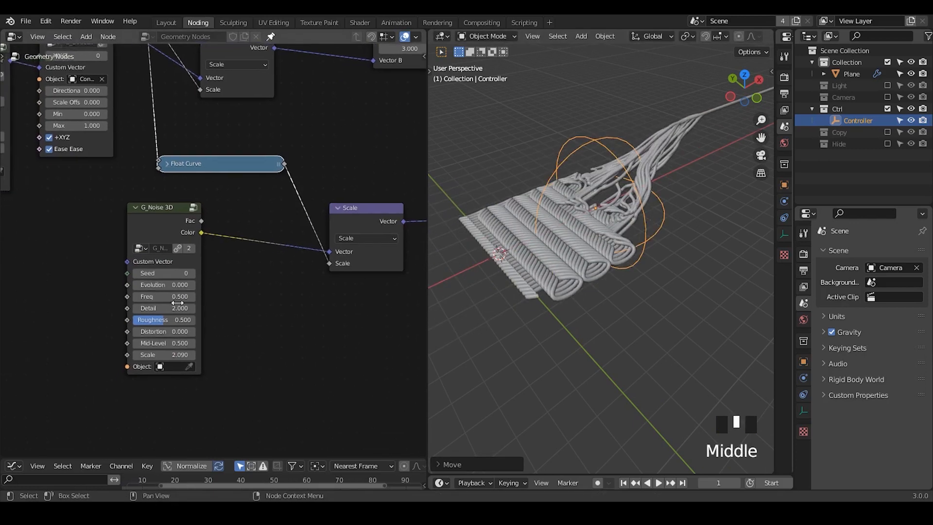
drag(161, 299, 191, 299)
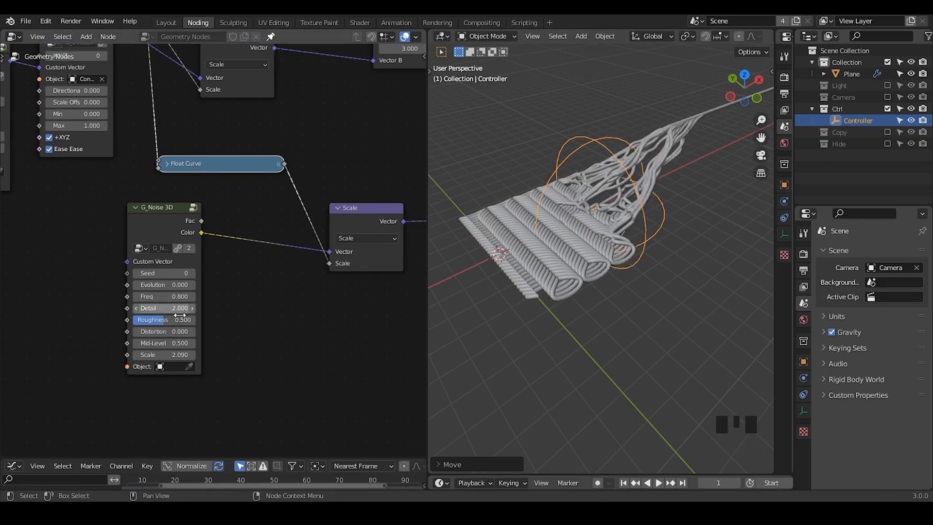
ctrl+middle_drag(170, 329, 194, 350)
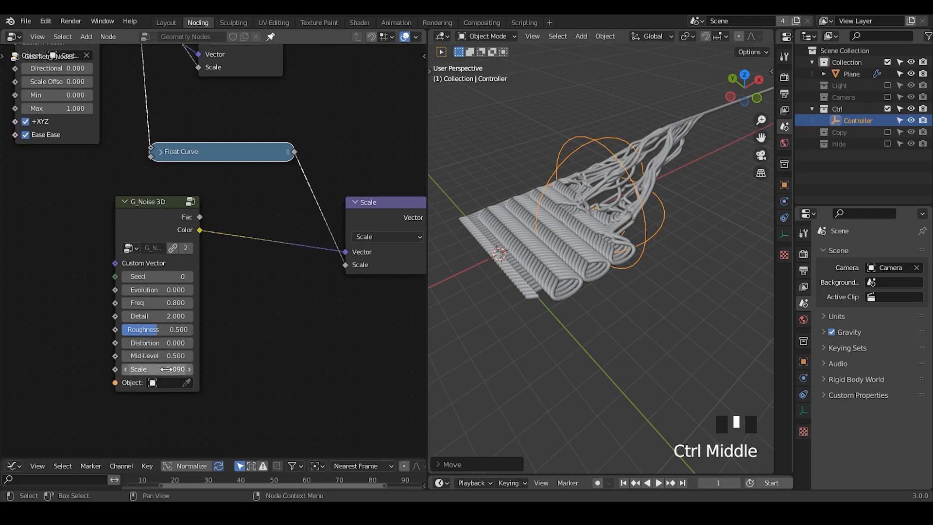
click(189, 369)
drag(160, 369, 179, 369)
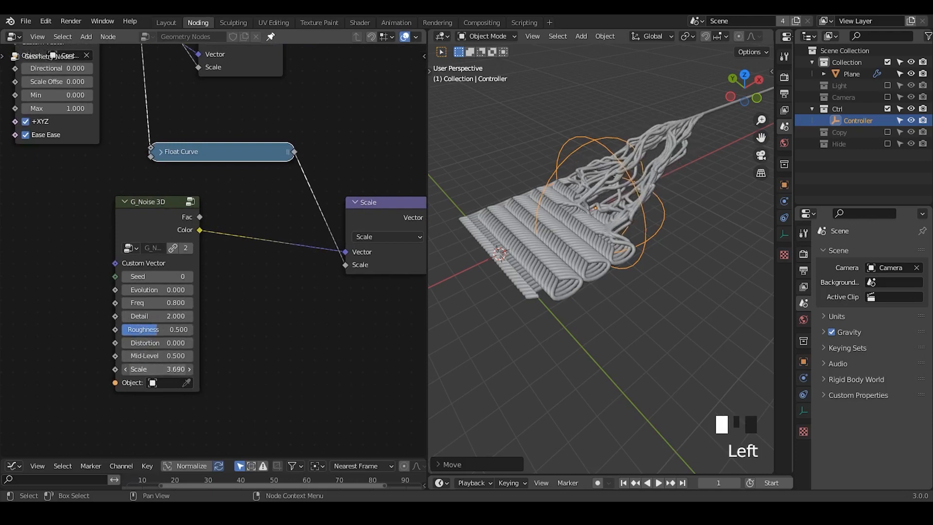
- Slide the Controller back and forth along X to test the stronger noise, and check the Float Curve's shape
key(g)
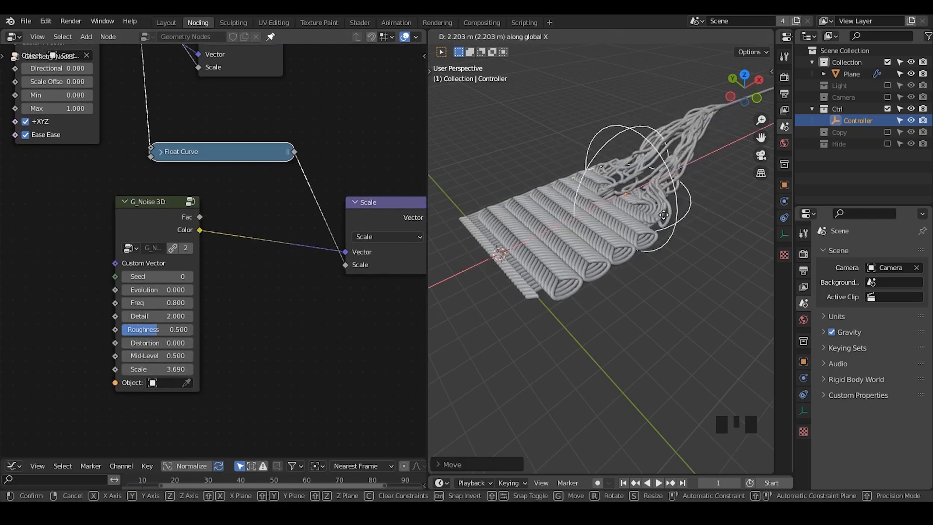
click(636, 230)
click(161, 152)
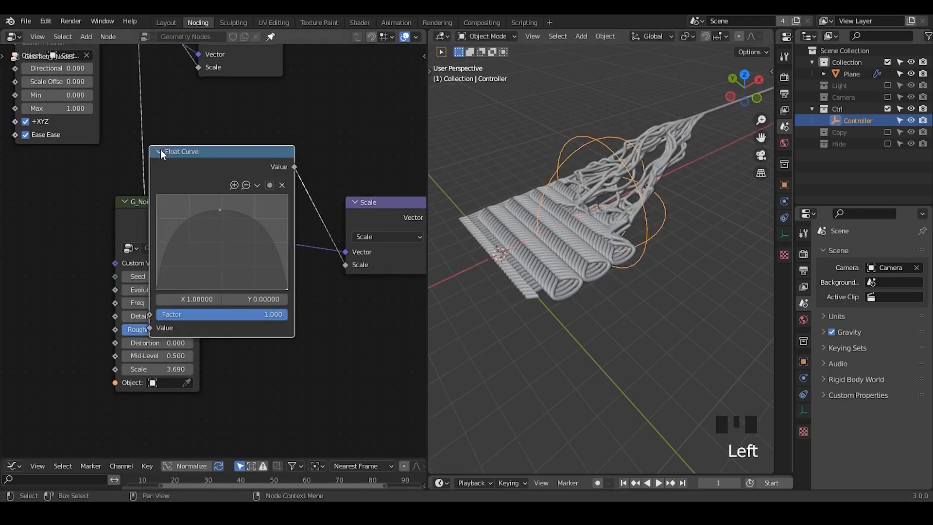
click(160, 152)
middle_drag(214, 177, 230, 218)
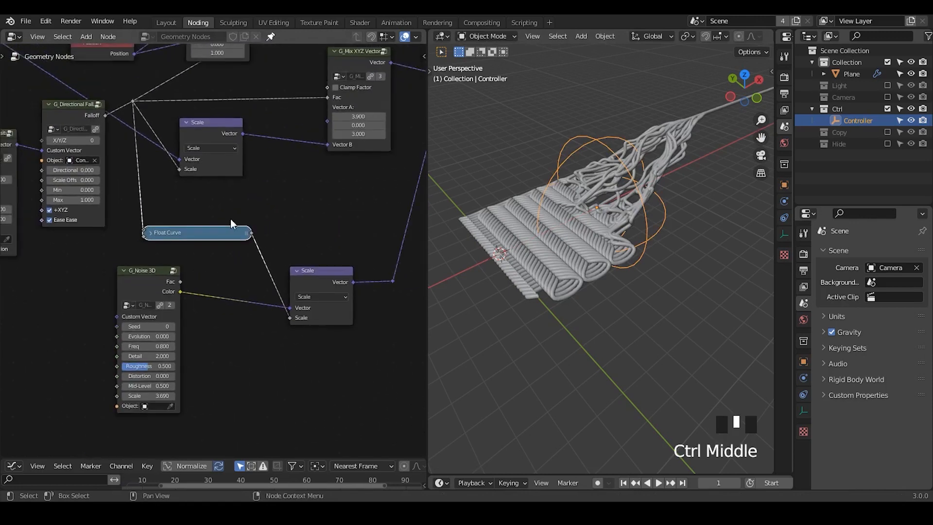
- Save the file and move the lower G_Noise 3D node closer to its Scale node, freeing space before it
key(ctrl+s)
key(shift+ctrl+alt+q)
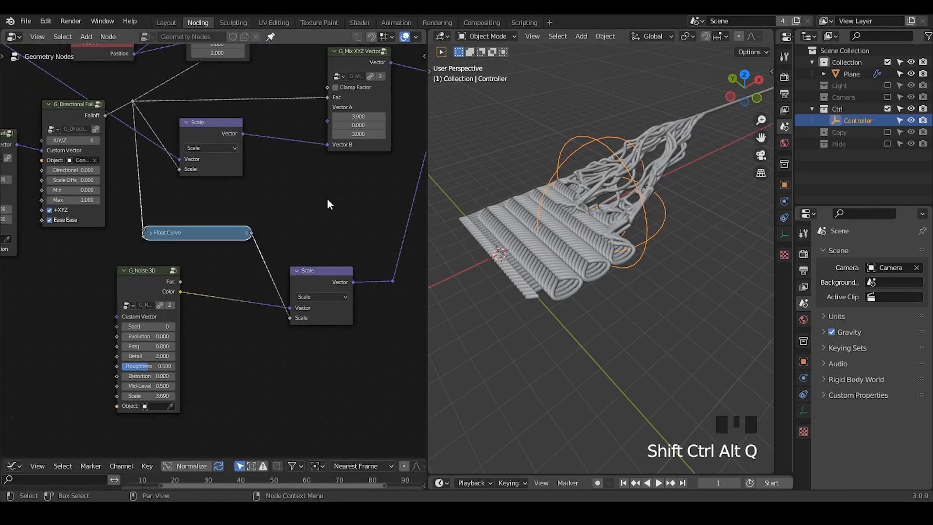
middle_drag(275, 261, 217, 271)
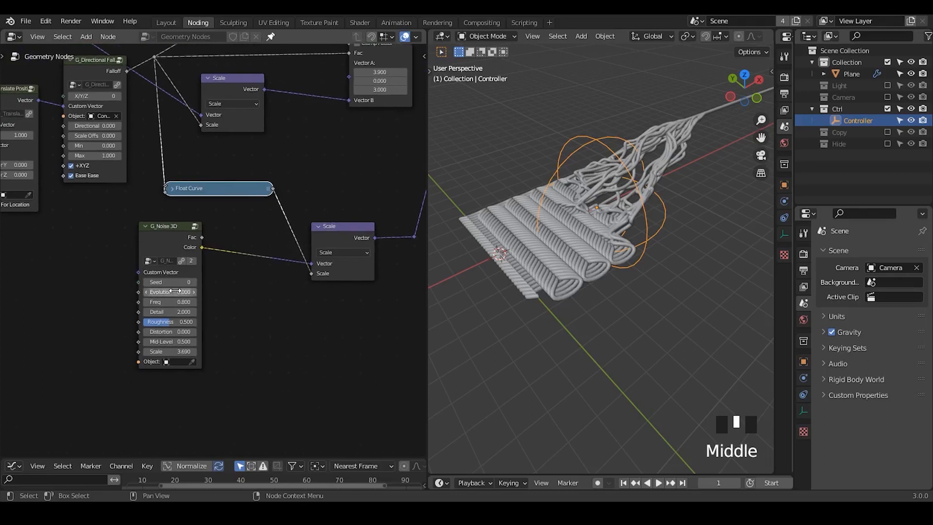
drag(166, 239, 232, 236)
middle_drag(138, 265, 191, 224)
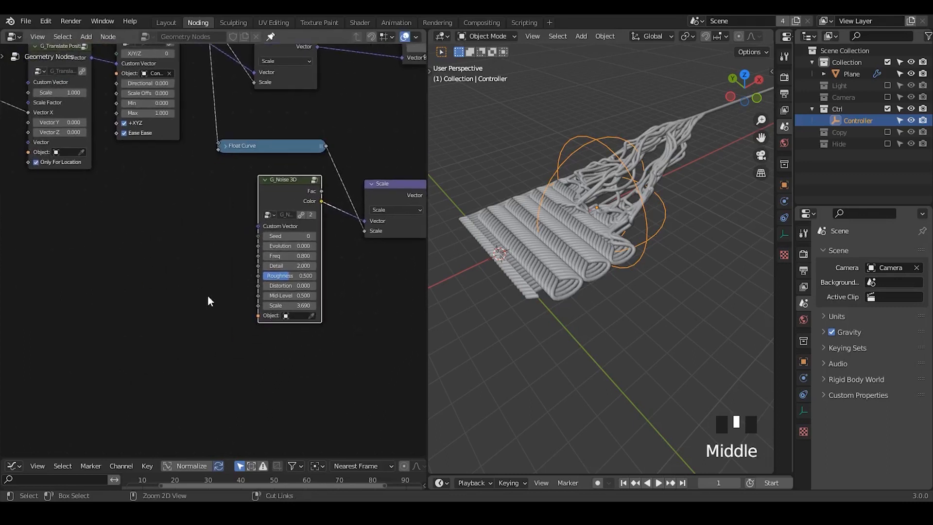
ctrl+middle_drag(208, 295, 229, 285)
- Try the Controller as the lower G_Noise 3D node's Object and clear the assignment again
click(326, 325)
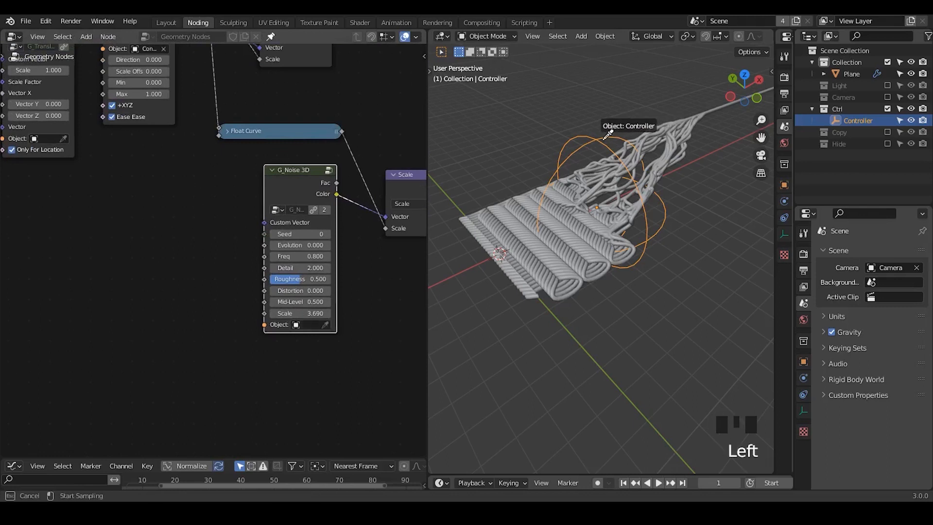
click(603, 141)
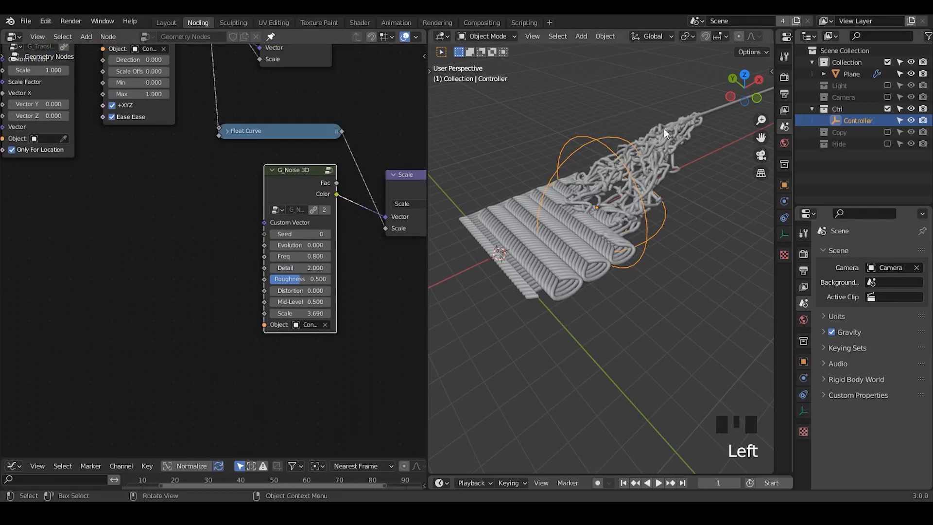
click(325, 324)
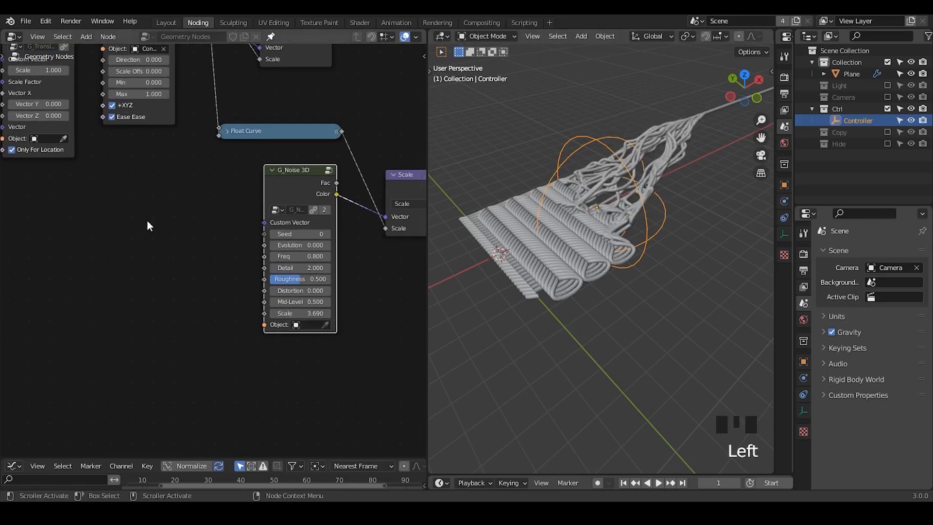
- Add a G_Translate Position node in front of the lower G_Noise 3D node
key(ctrl+a)
text(posit)
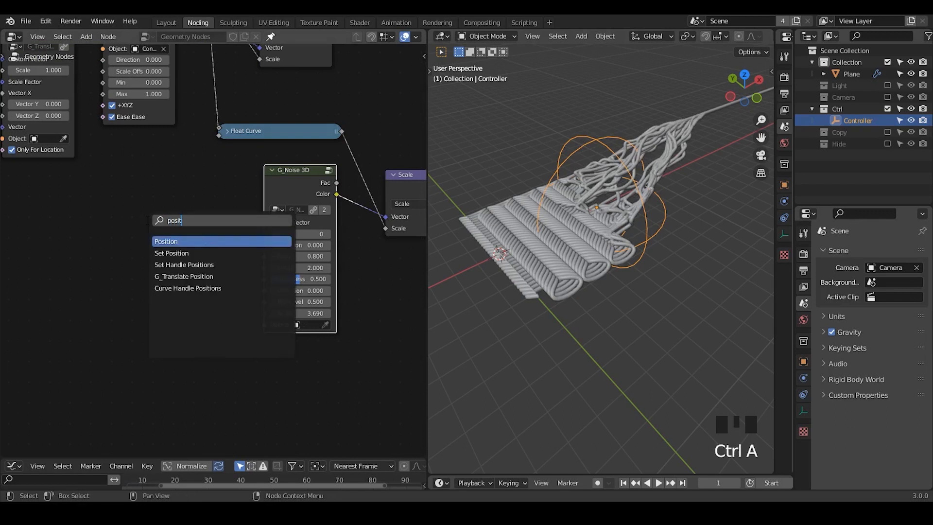
key(Down)
key(Down)
key(Return)
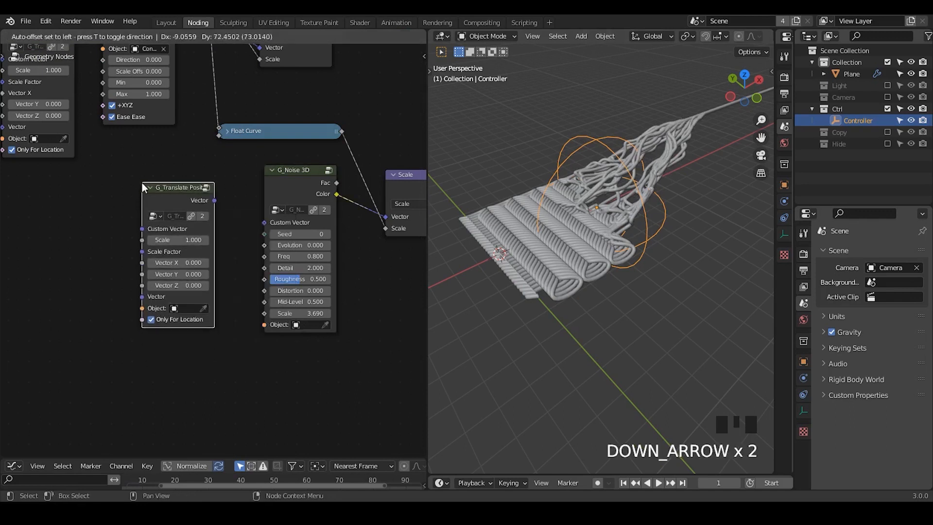
click(143, 187)
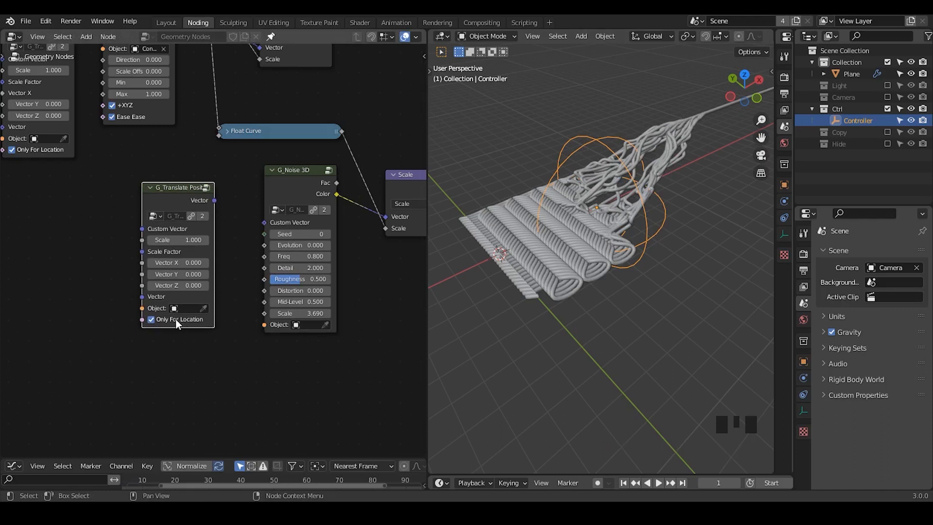
- Connect the new G_Translate Position's Vector output to the noise's Custom Vector input and assign the Controller as its Object
drag(213, 201, 264, 221)
click(203, 308)
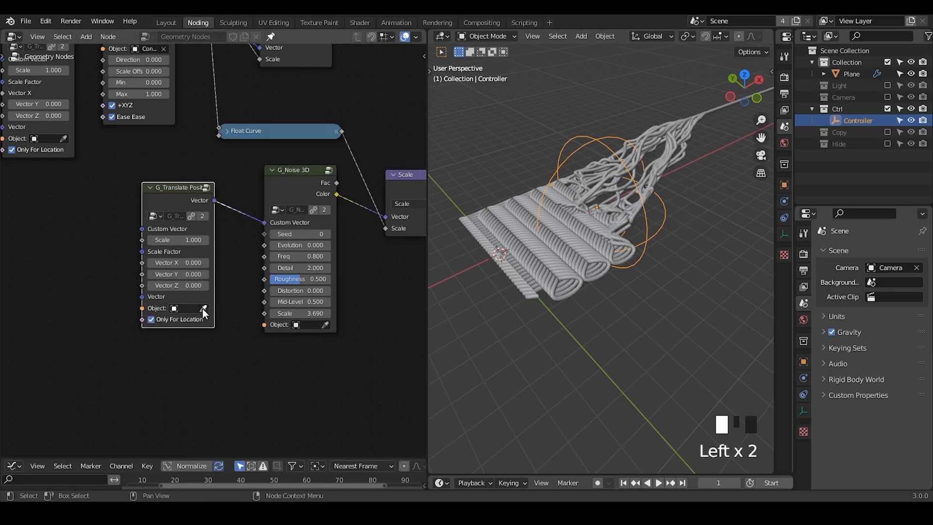
click(603, 146)
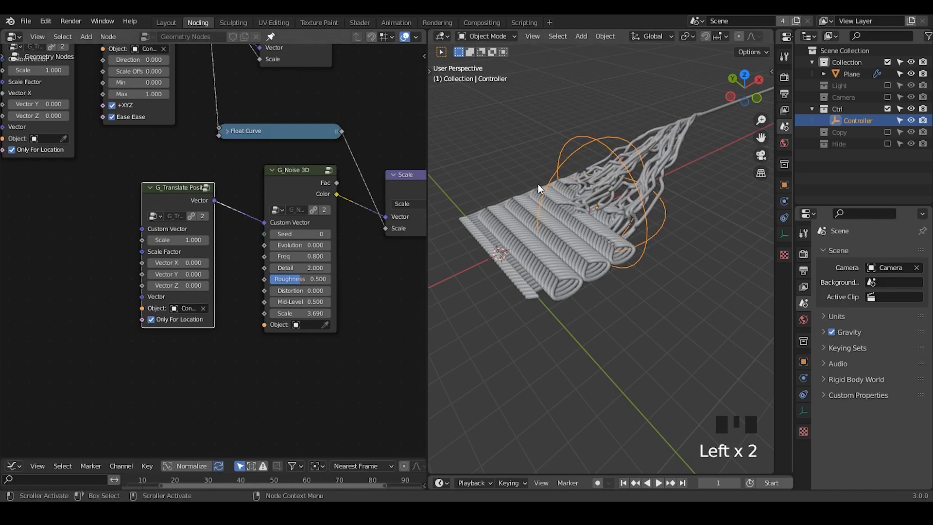
- Try offsetting the noise with the new G_Translate Position's Vector X and return the value to 0
click(179, 263)
drag(179, 262, 285, 262)
click(178, 262)
key(Return)
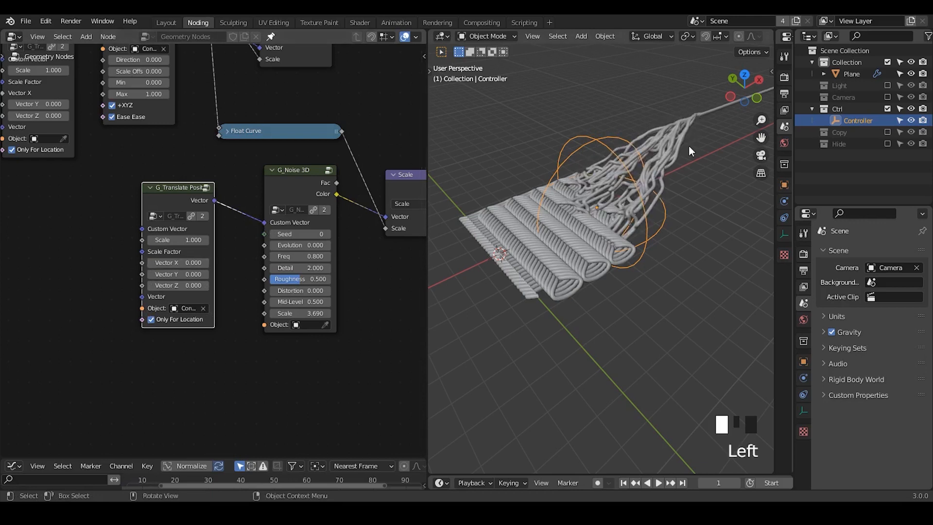
- Slide the Controller along X to test the moving noise, leaving it near the far end of the knitted strip
key(g)
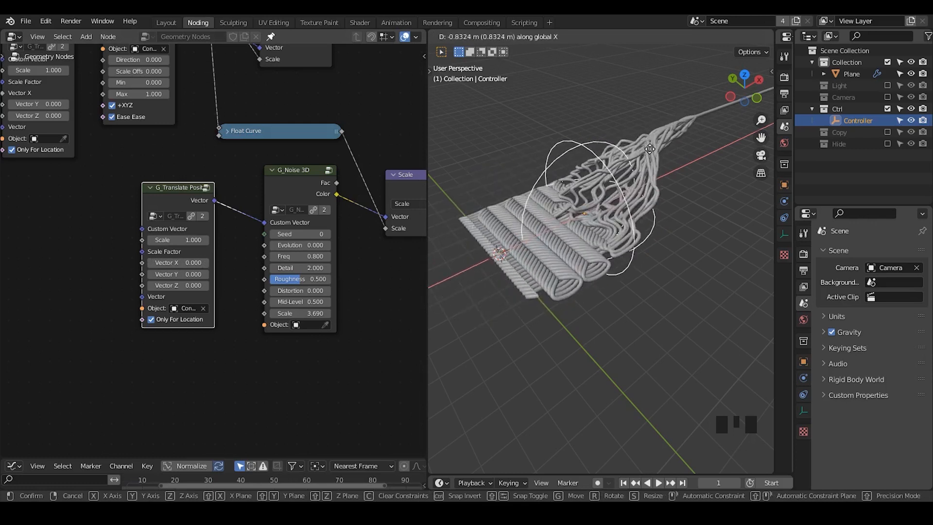
click(648, 154)
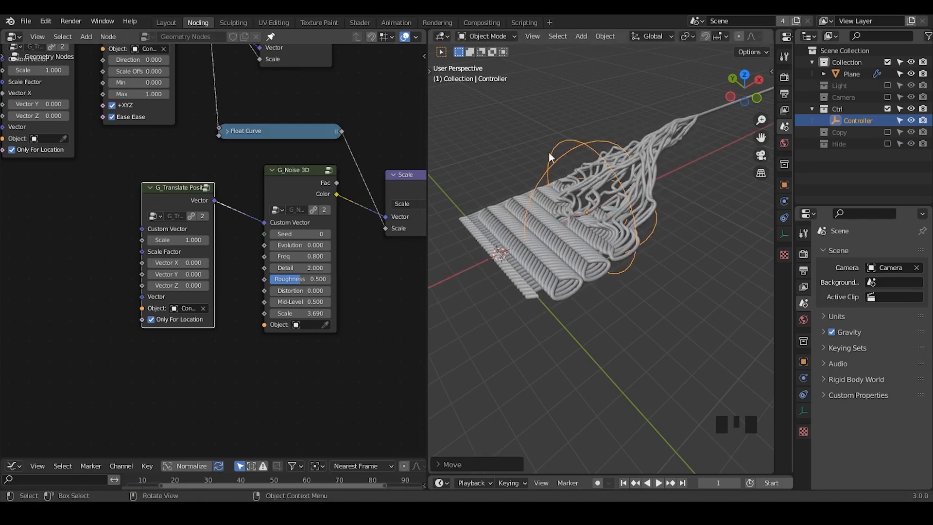
key(g)
key(x)
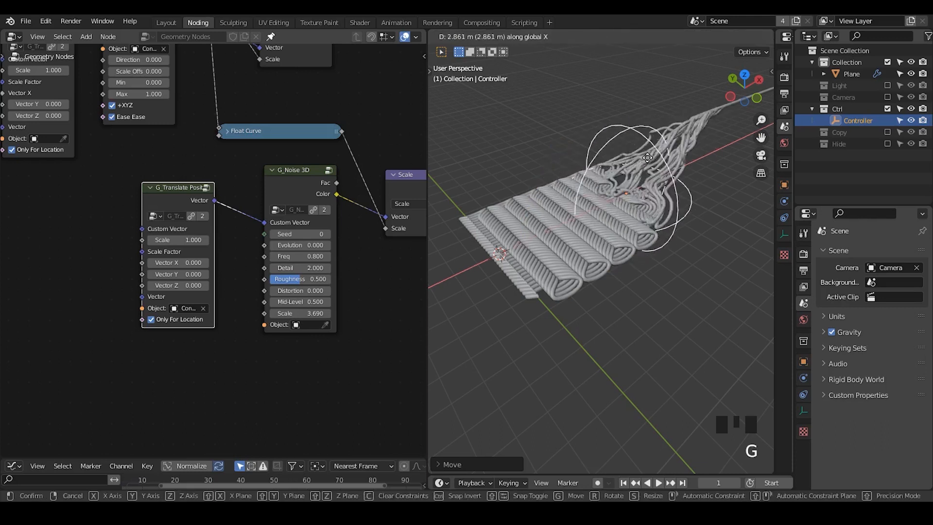
click(700, 126)
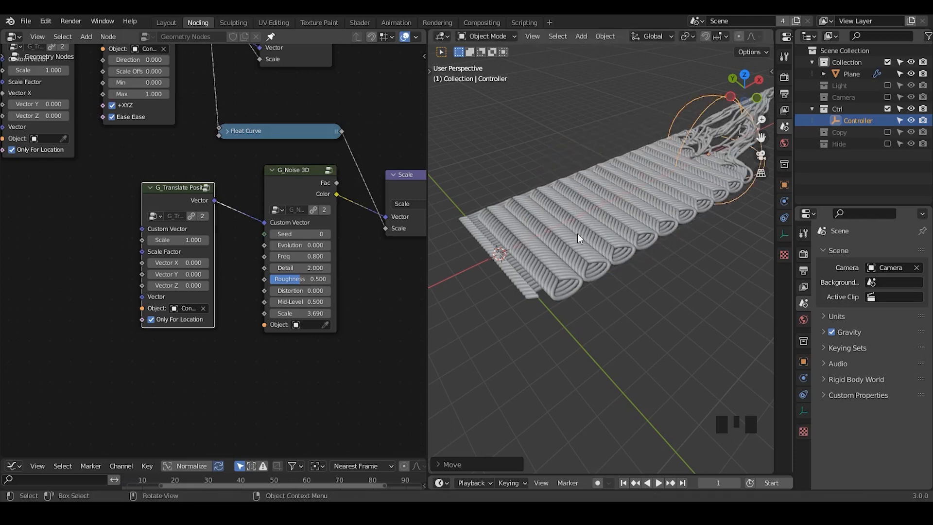
middle_drag(577, 233, 601, 257)
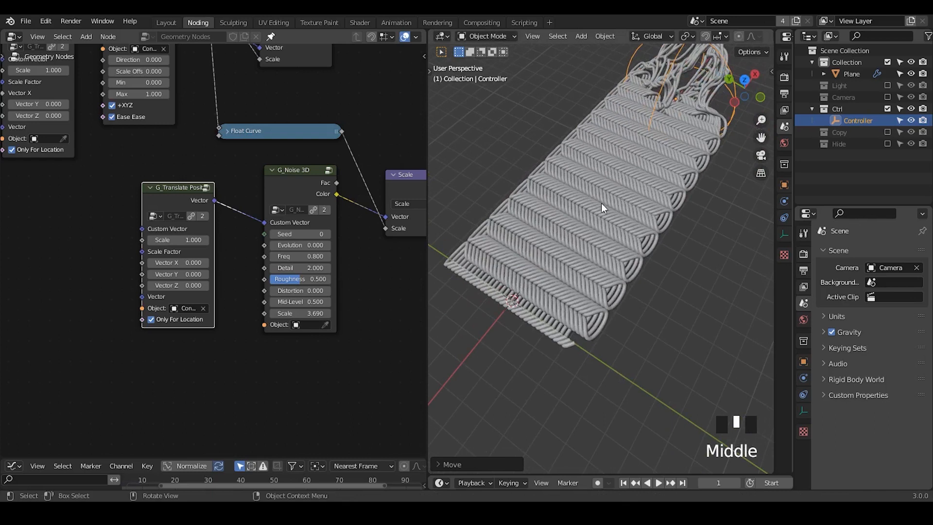
- Move the G_BevelCurve and Group Output nodes away from Set Position to free space between them
middle_drag(355, 165, 95, 279)
middle_drag(264, 168, 74, 287)
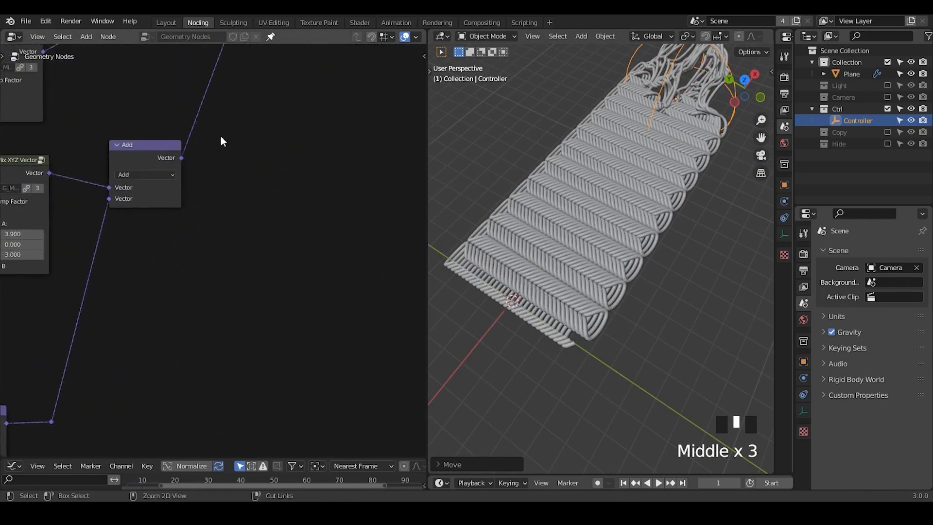
ctrl+middle_drag(220, 136, 249, 151)
middle_drag(312, 45, 245, 116)
drag(356, 72, 259, 200)
key(g)
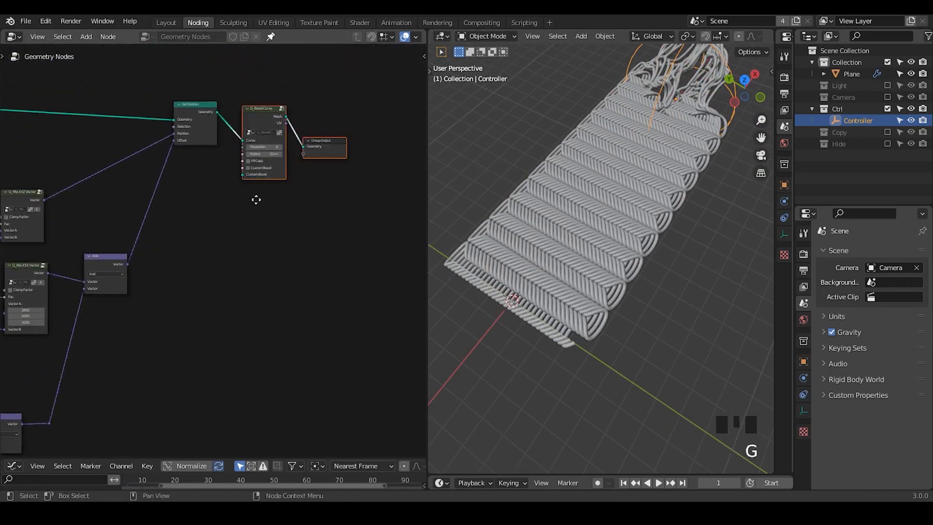
click(337, 200)
- Duplicate the Set Position node and place the unconnected copy below the link to G_BevelCurve
drag(203, 109, 188, 105)
key(shift+d)
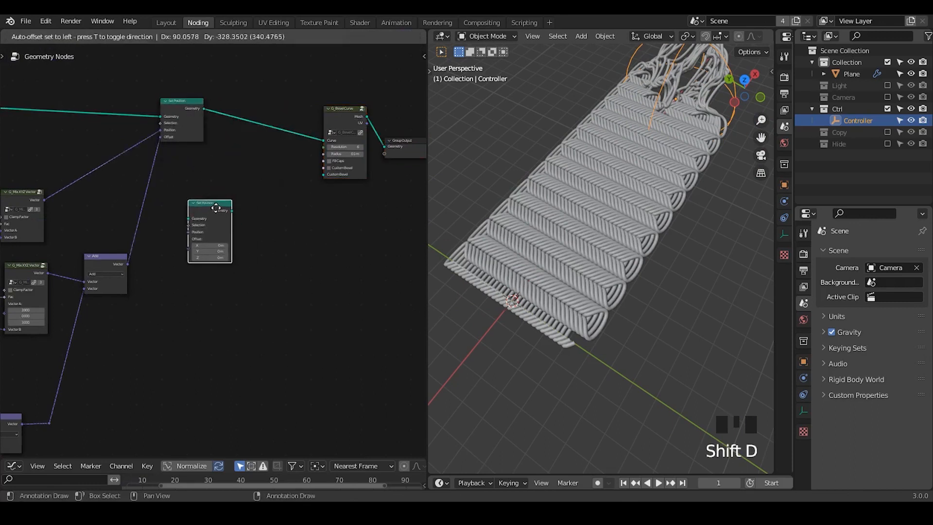
click(216, 208)
middle_drag(238, 197, 399, 103)
- Duplicate the Add node and insert the copy on the link between the original Add and Set Position
click(266, 168)
key(shift+d)
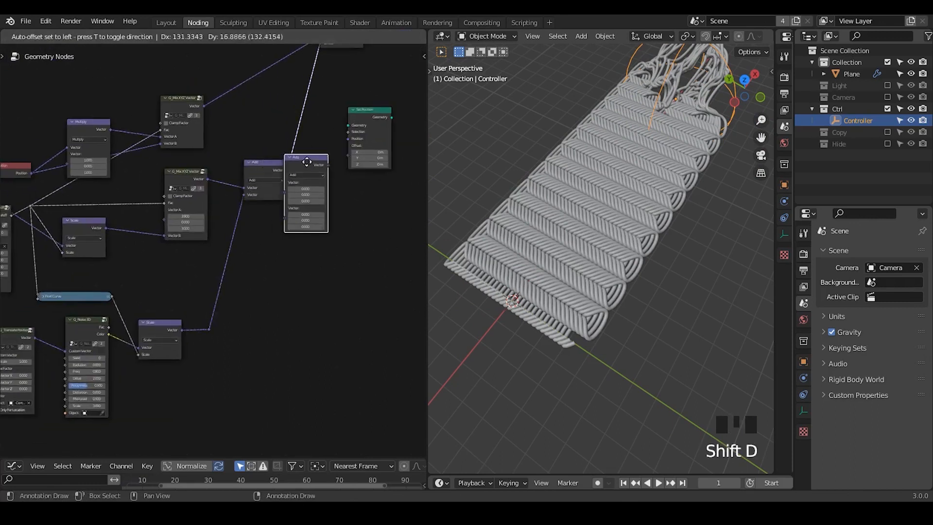
click(308, 148)
- Duplicate the lower G_Noise 3D node and place the copy below the new Add node
middle_drag(253, 267, 273, 204)
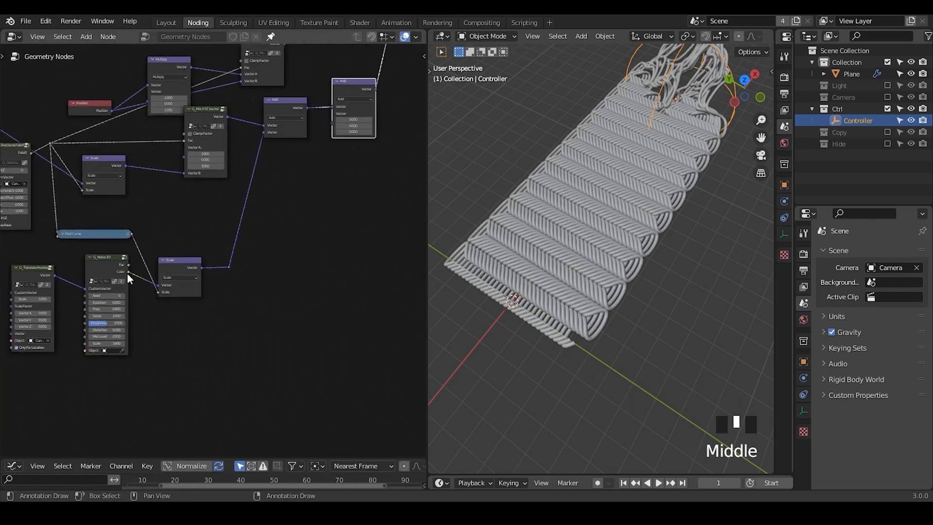
click(125, 279)
key(shift+d)
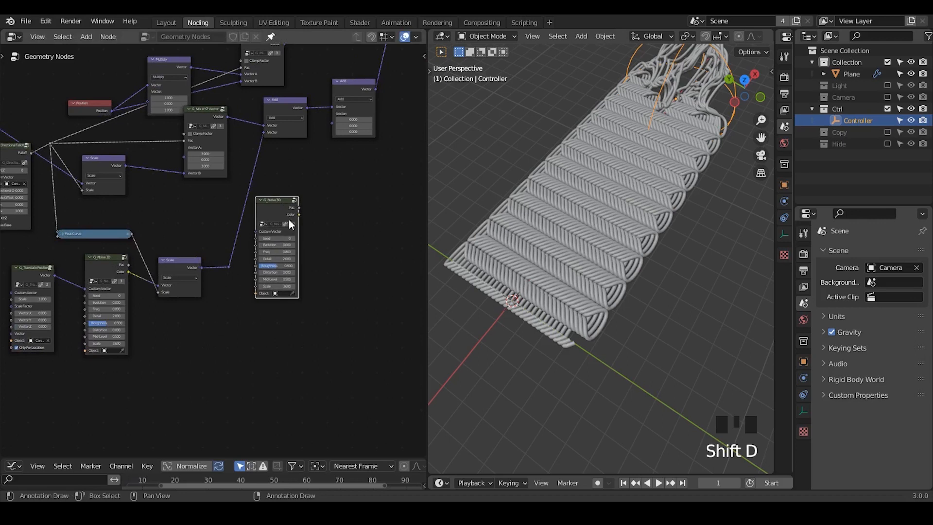
click(296, 223)
- Connect the duplicated noise's Color output to the new Add node's free Vector input and set the noise's Scale to 0.19
ctrl+middle_drag(295, 222, 307, 210)
drag(324, 204, 368, 86)
middle_drag(268, 192, 302, 154)
drag(322, 154, 330, 179)
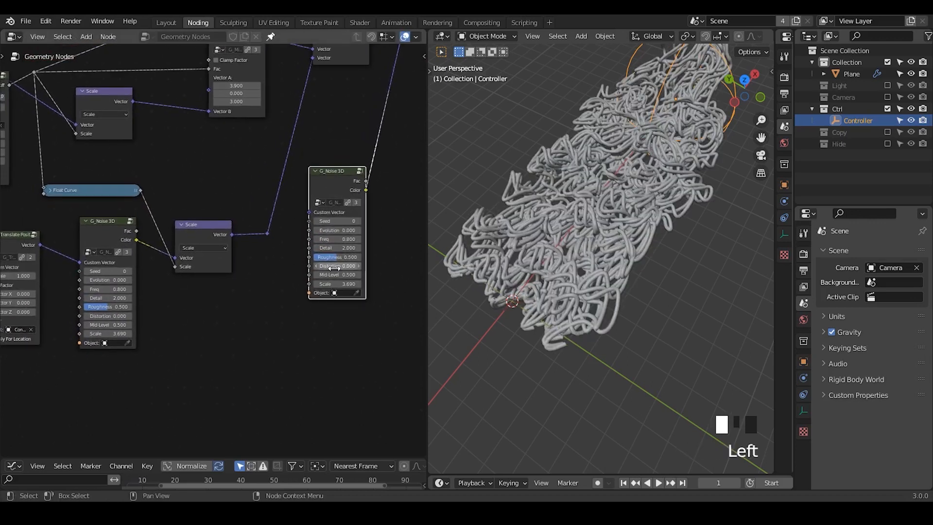
shift+drag(336, 284, 277, 283)
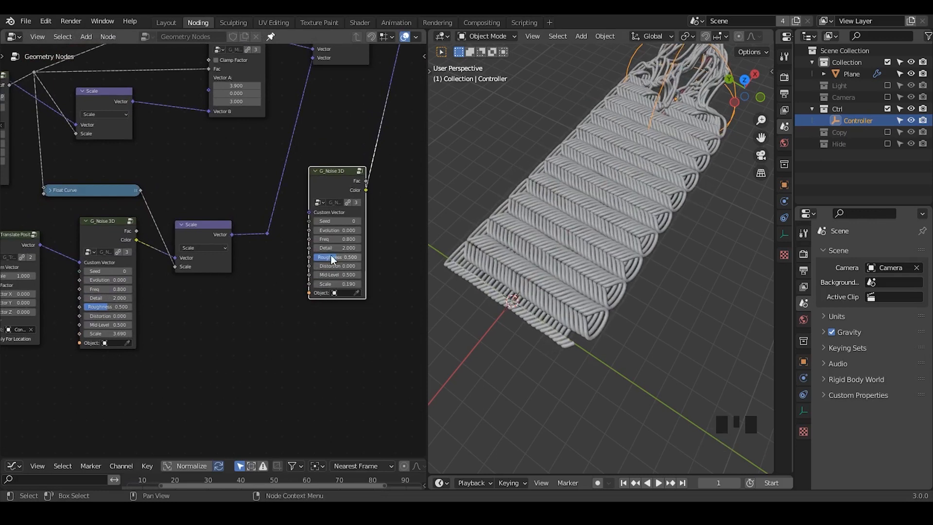
scroll(254, 309, down, 1)
middle_drag(254, 308, 269, 293)
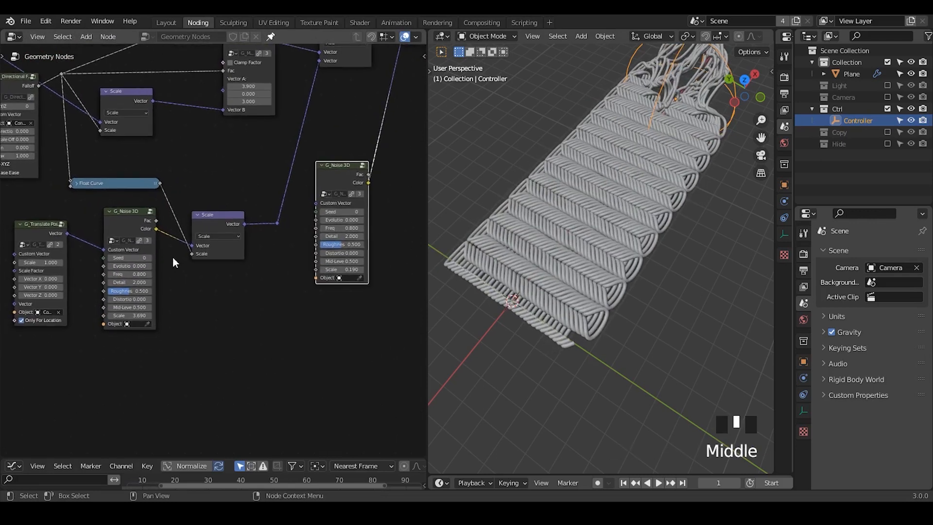
- Connect the G_Translate Pos node's Vector output to the duplicated G_Noise 3D's Custom Vector input and slide the Controller back along global X
drag(67, 233, 316, 204)
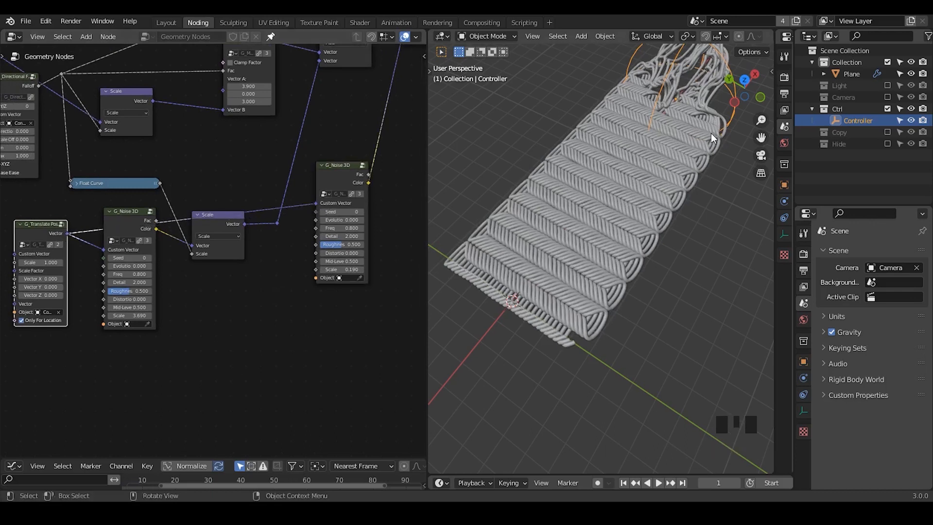
key(g)
key(x)
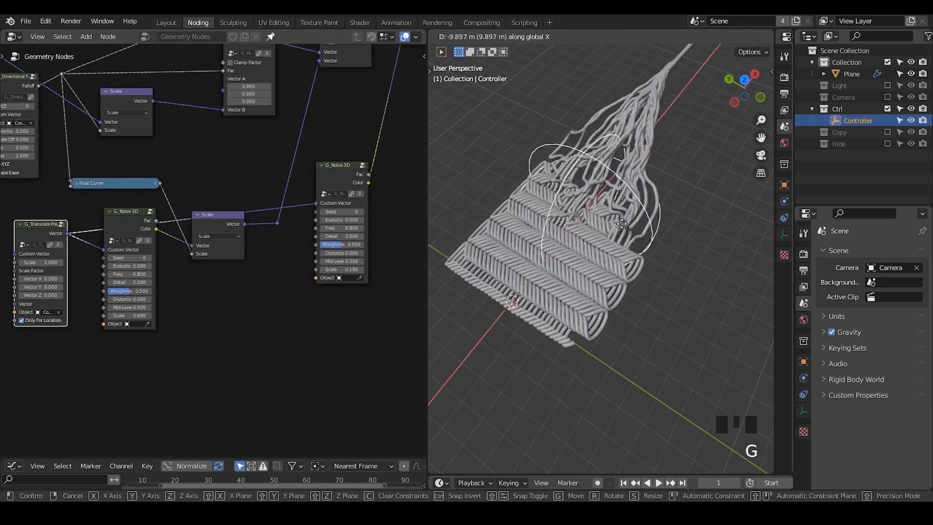
click(559, 246)
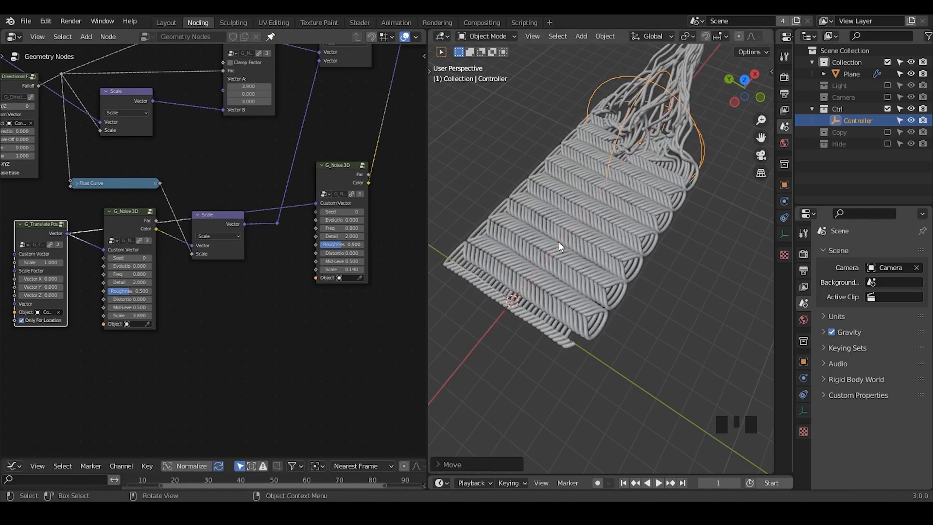
- Set the duplicated G_Noise 3D's Freq to 0.41 and test the noise by sliding the Controller along global X over the knitted strip
ctrl+middle_drag(324, 323, 369, 234)
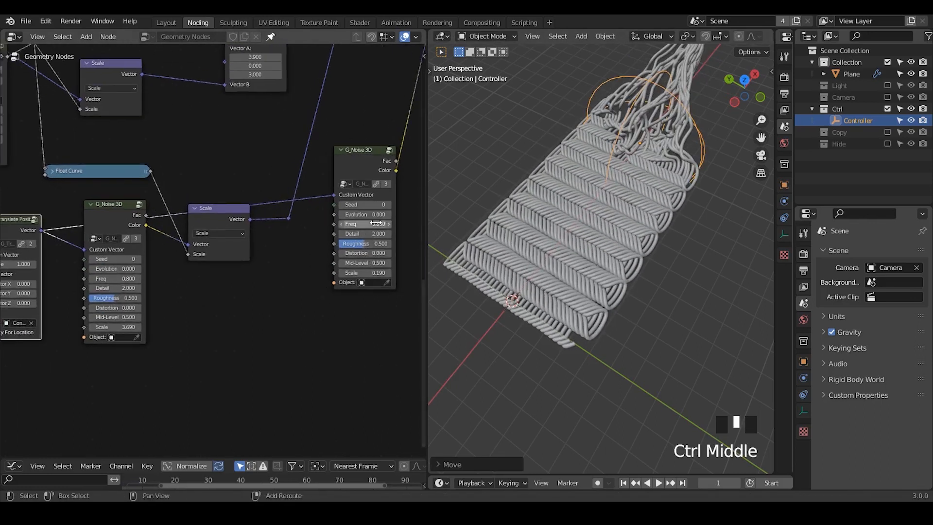
shift+drag(372, 224, 332, 224)
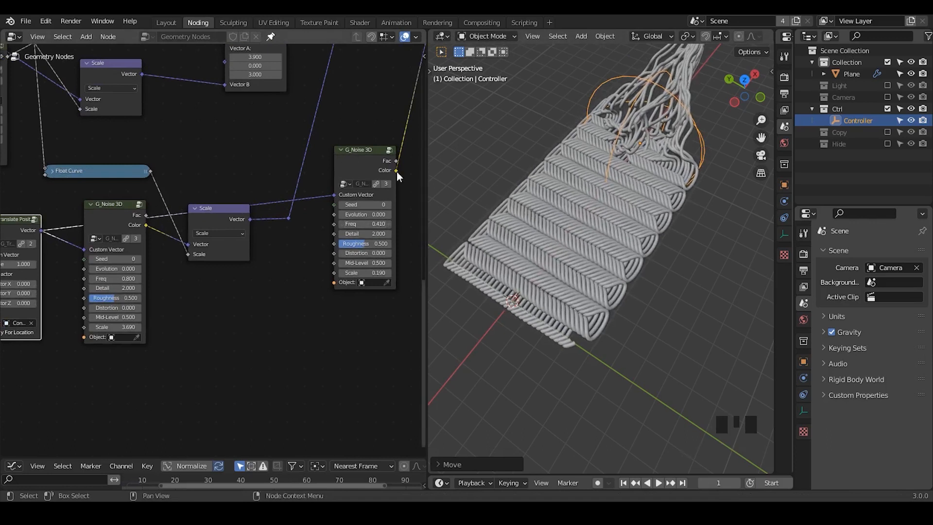
key(g)
key(x)
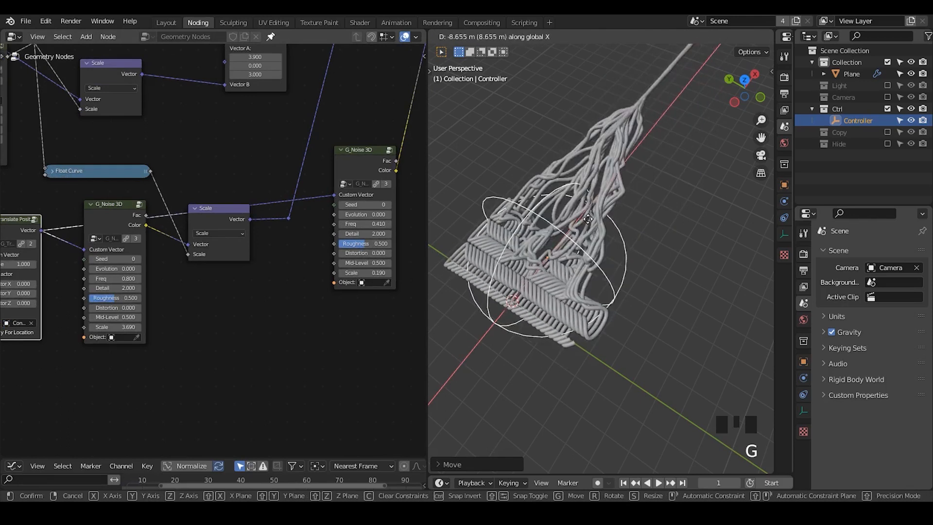
click(636, 168)
middle_drag(641, 278, 624, 287)
ctrl+middle_drag(240, 171, 245, 286)
scroll(245, 287, down, 1)
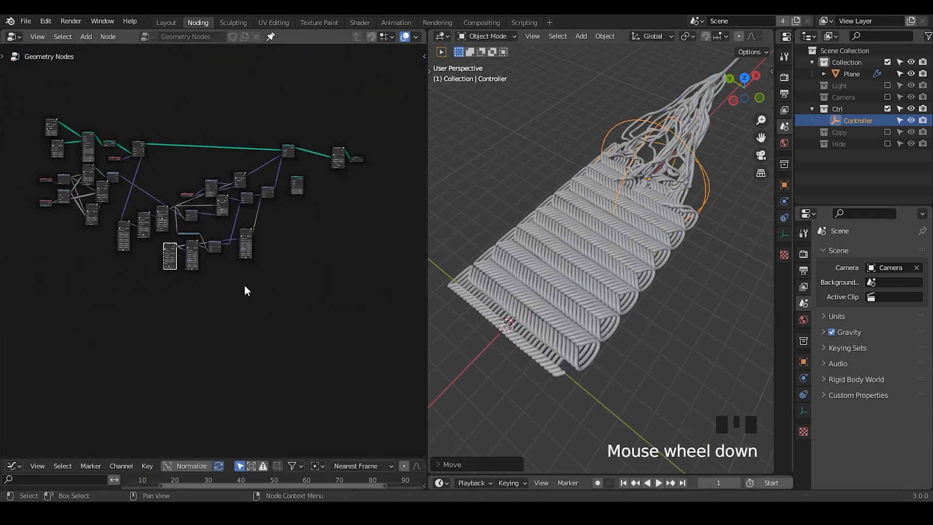